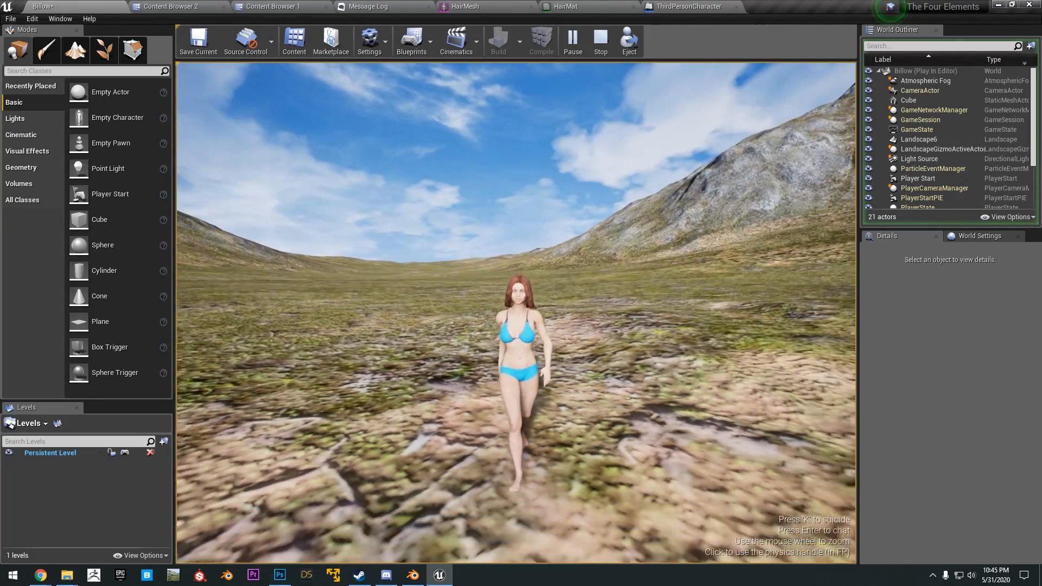
key("d")
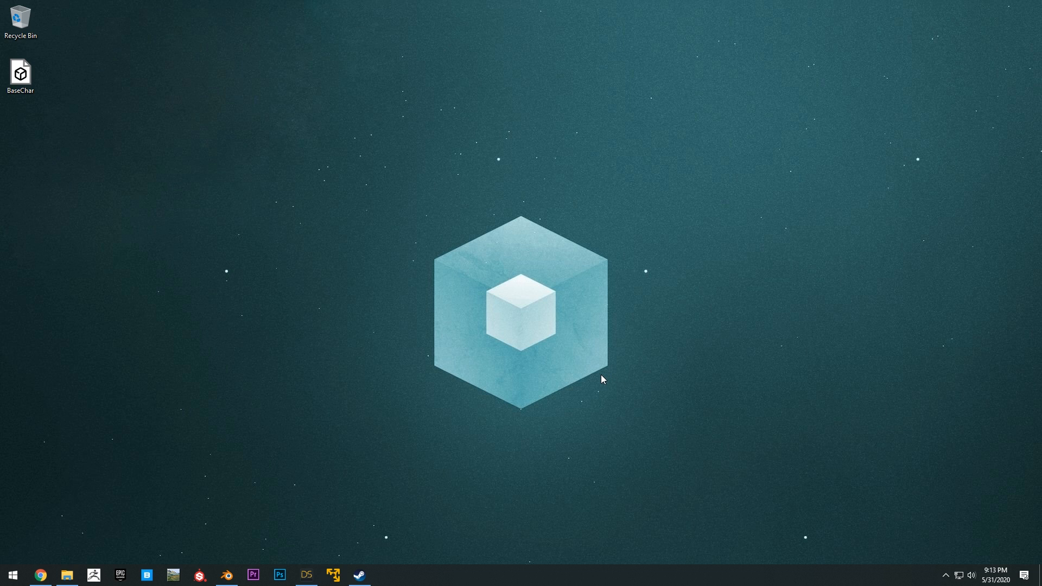
Step: Launch Fuse from the Steam software library and look through its torso parts
left_click(360, 575)
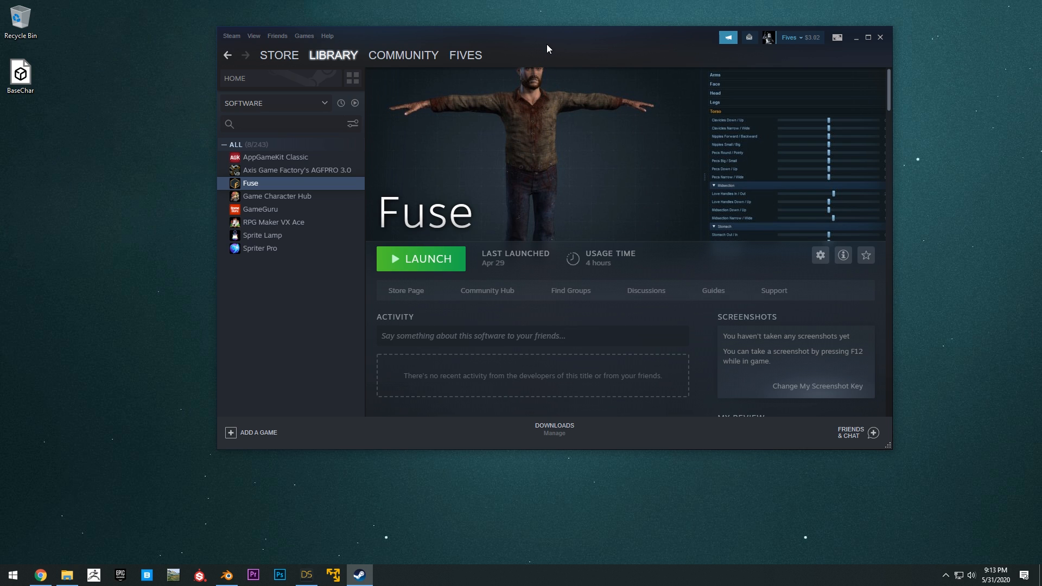
mouse_move(329, 55)
left_click(277, 104)
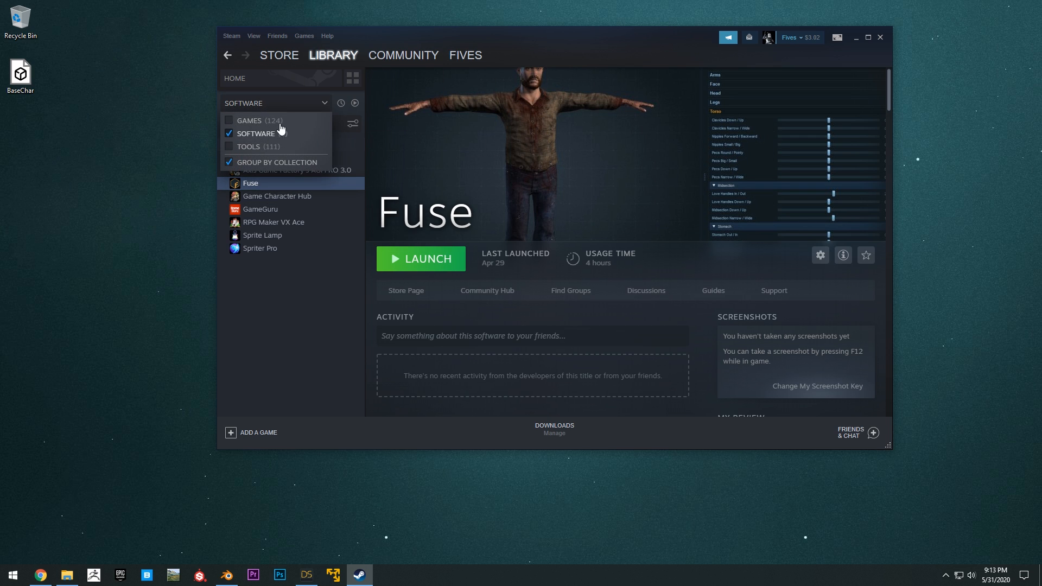
left_click(420, 260)
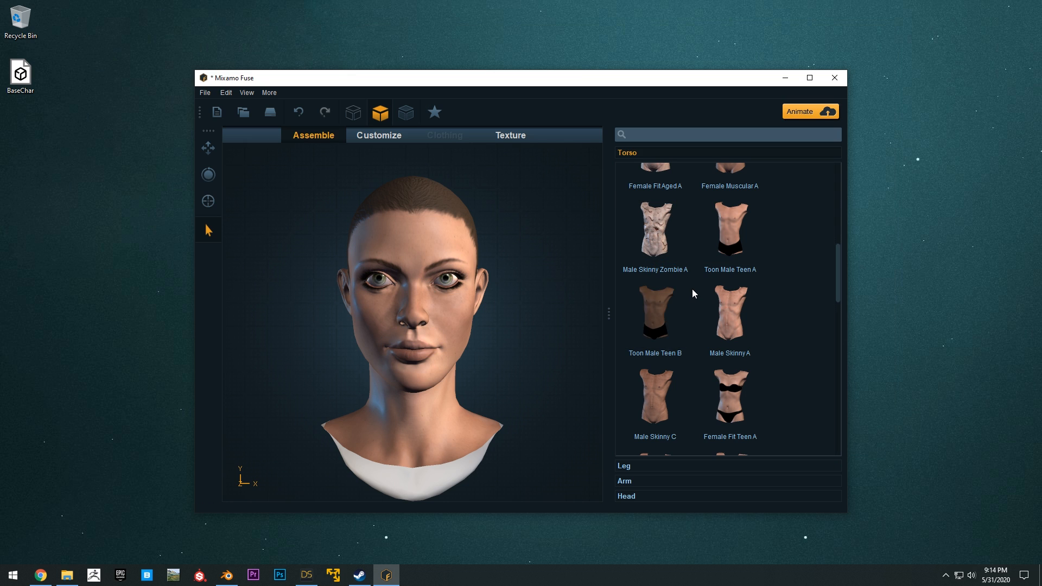
scroll(692, 289, "up", 3)
scroll(676, 269, "down", 6)
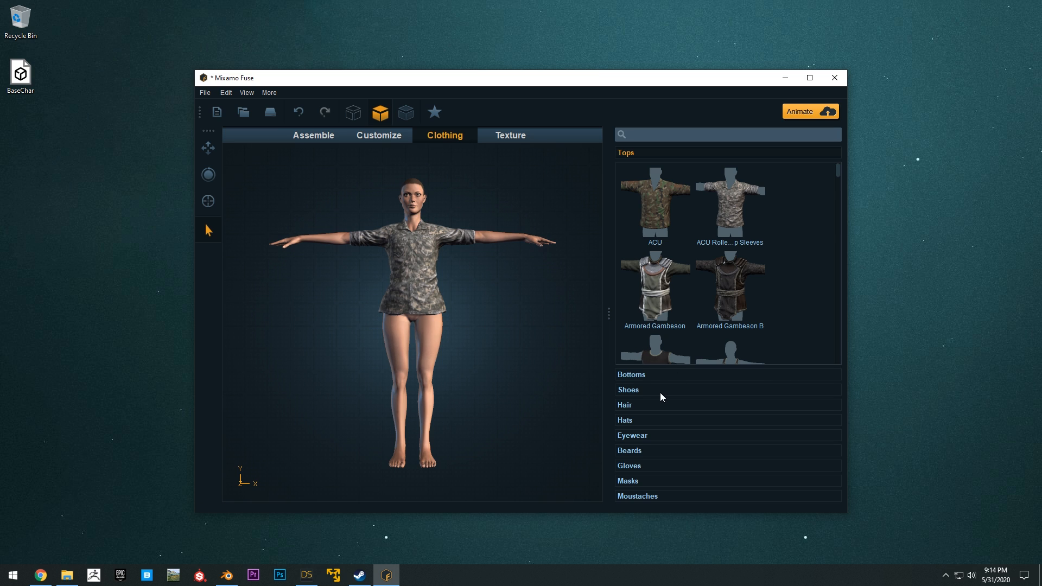
Step: Look through the available hairstyles and put the Alpha Medium Wavy hair on the character
left_click(646, 406)
scroll(731, 292, "down", 3)
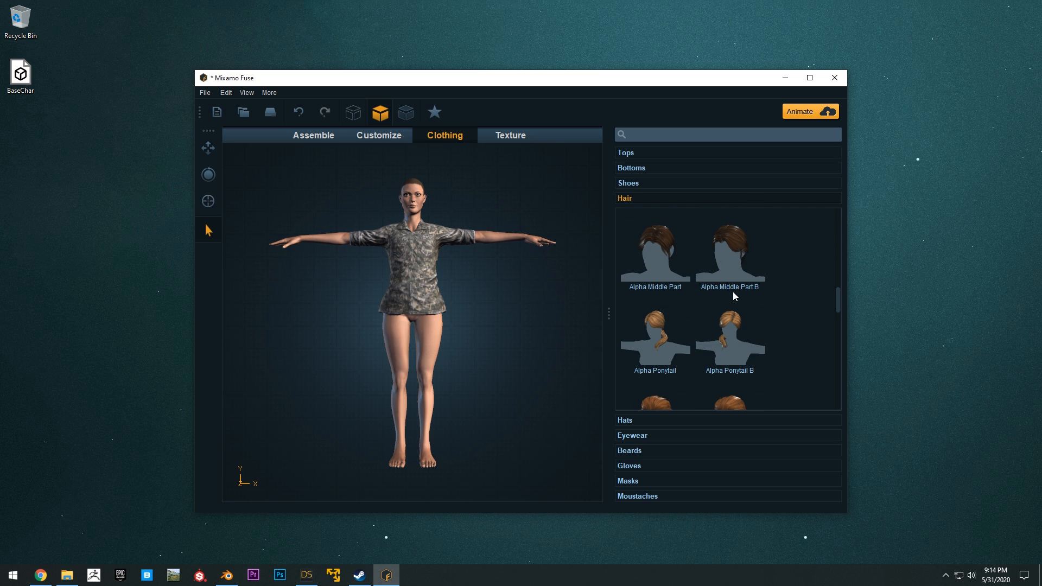
scroll(663, 272, "up", 5)
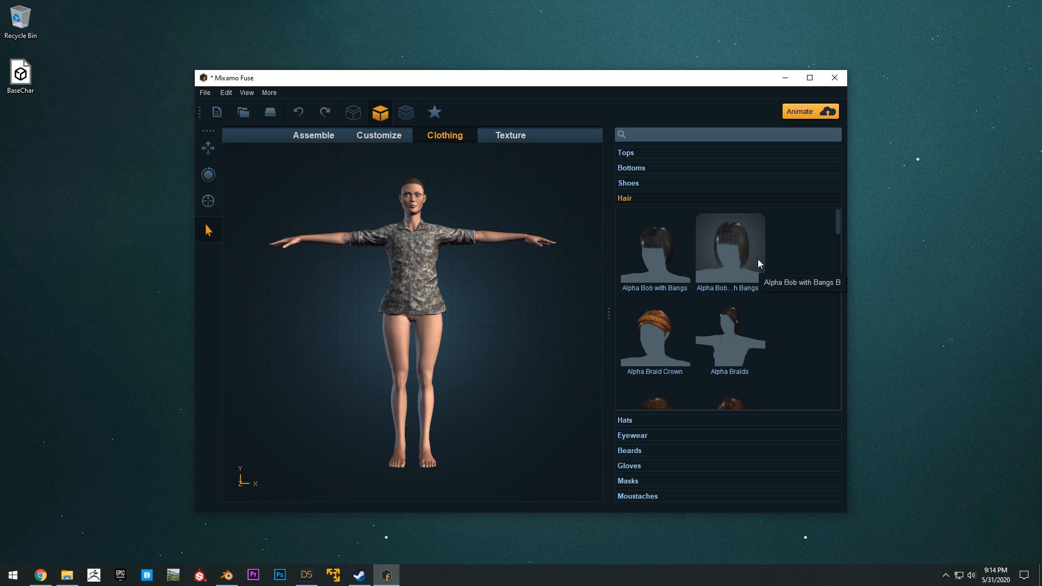
scroll(718, 269, "down", 2)
scroll(652, 269, "down", 3)
scroll(668, 276, "down", 4)
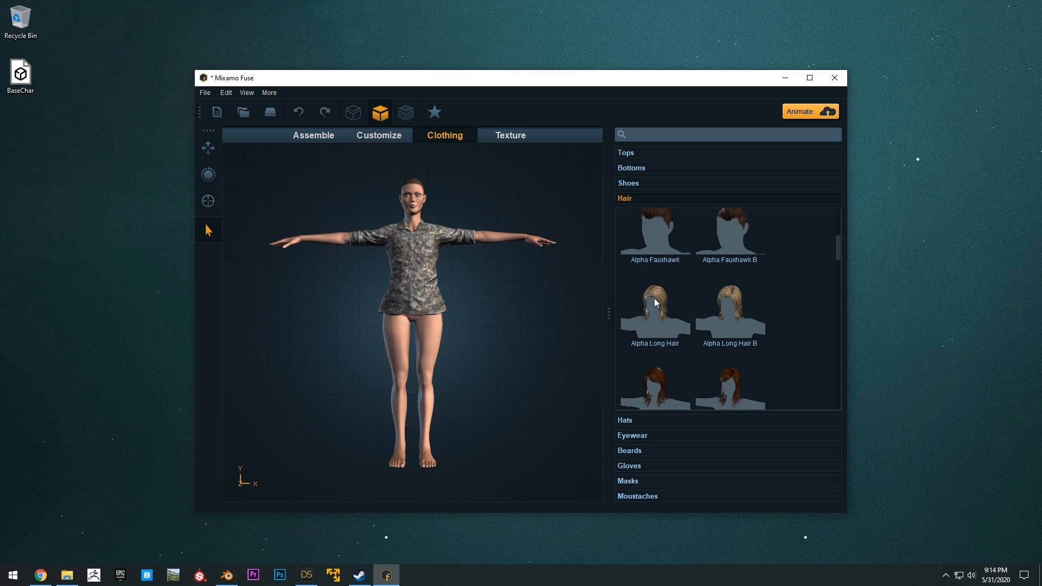
scroll(661, 301, "down", 4)
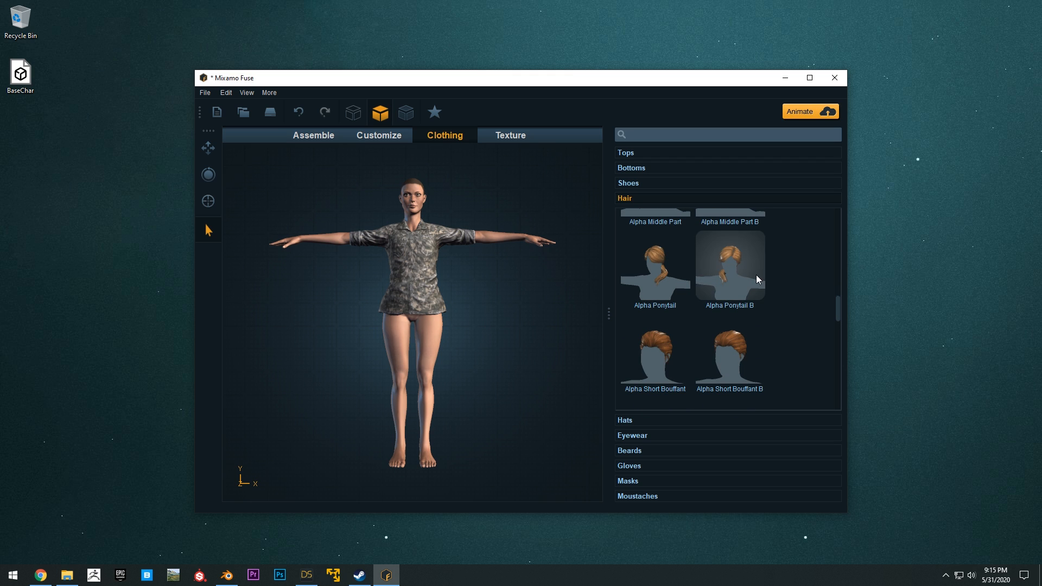
scroll(756, 283, "down", 3)
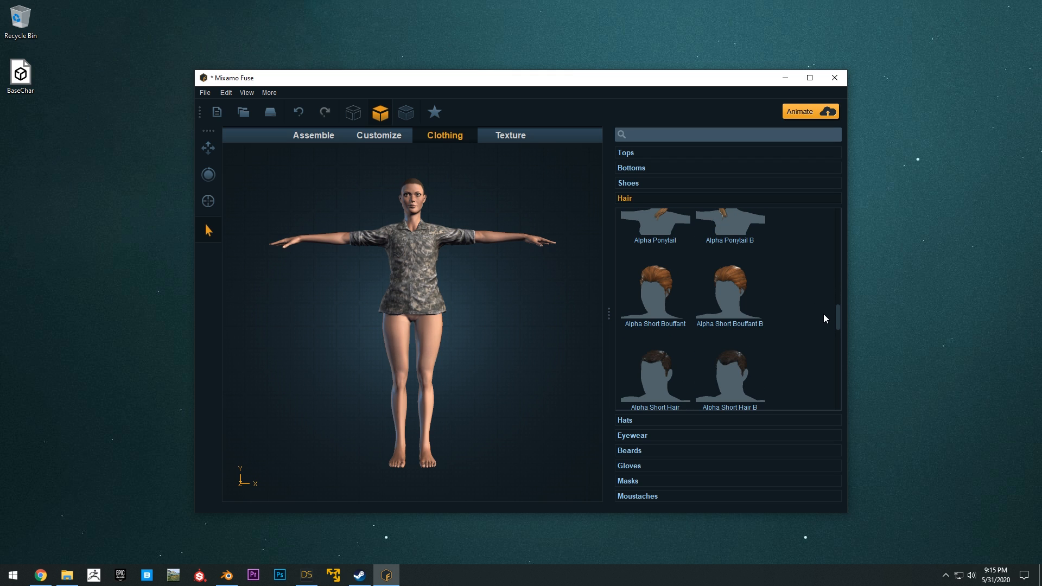
scroll(753, 245, "down", 3)
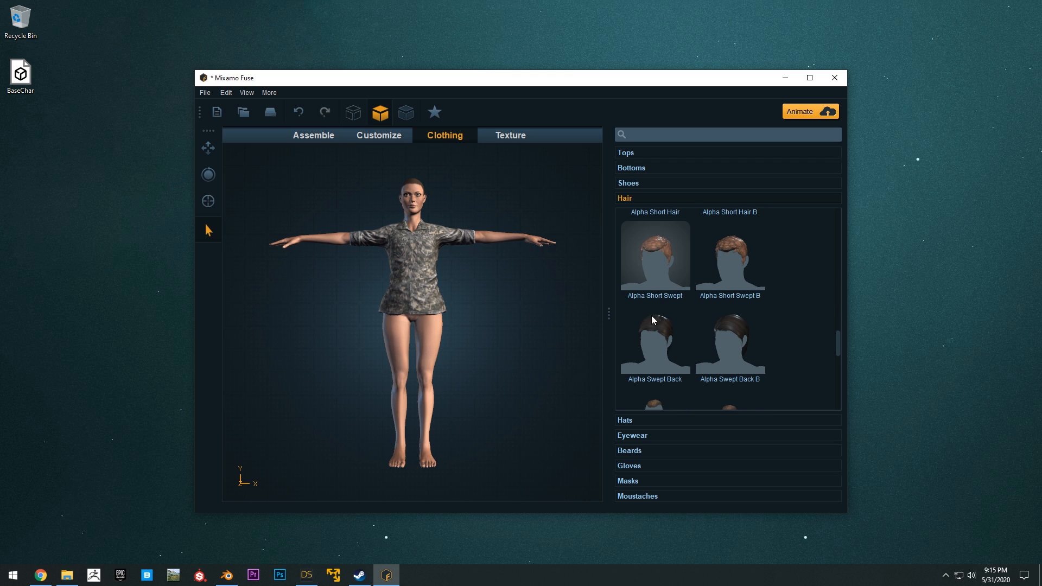
scroll(754, 301, "down", 6)
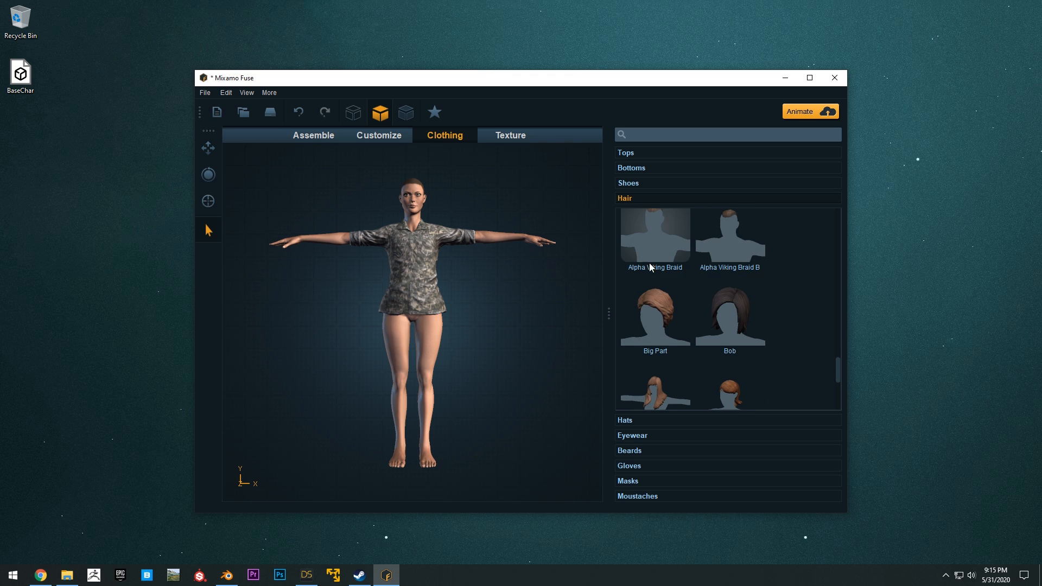
scroll(707, 332, "down", 3)
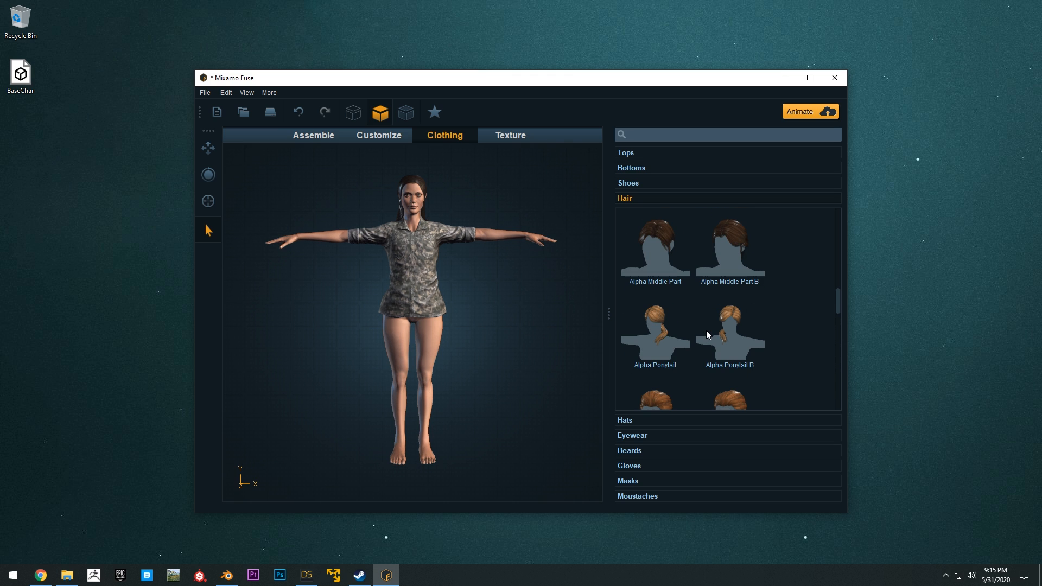
scroll(707, 334, "up", 4)
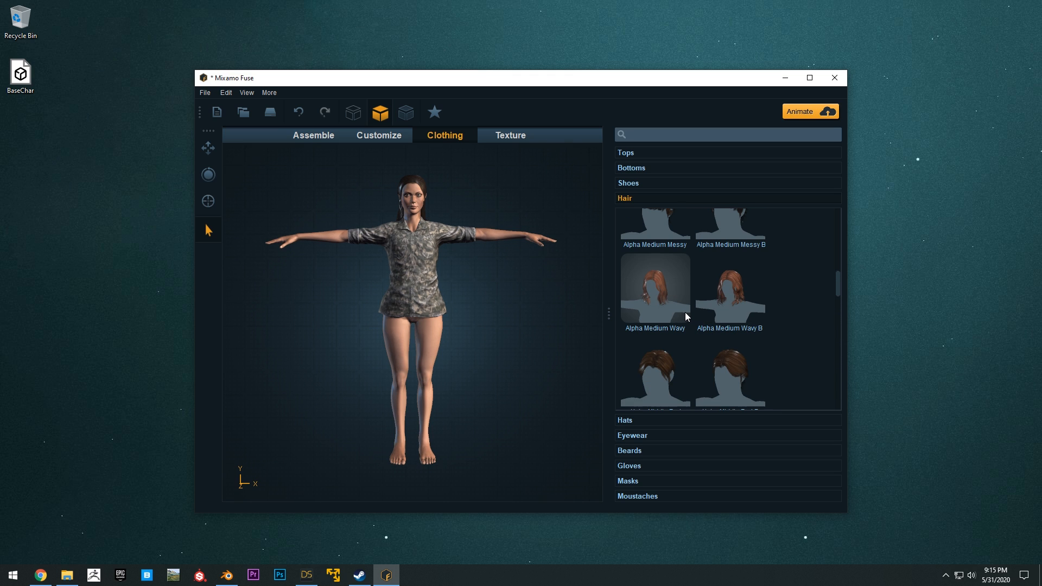
left_click(685, 316)
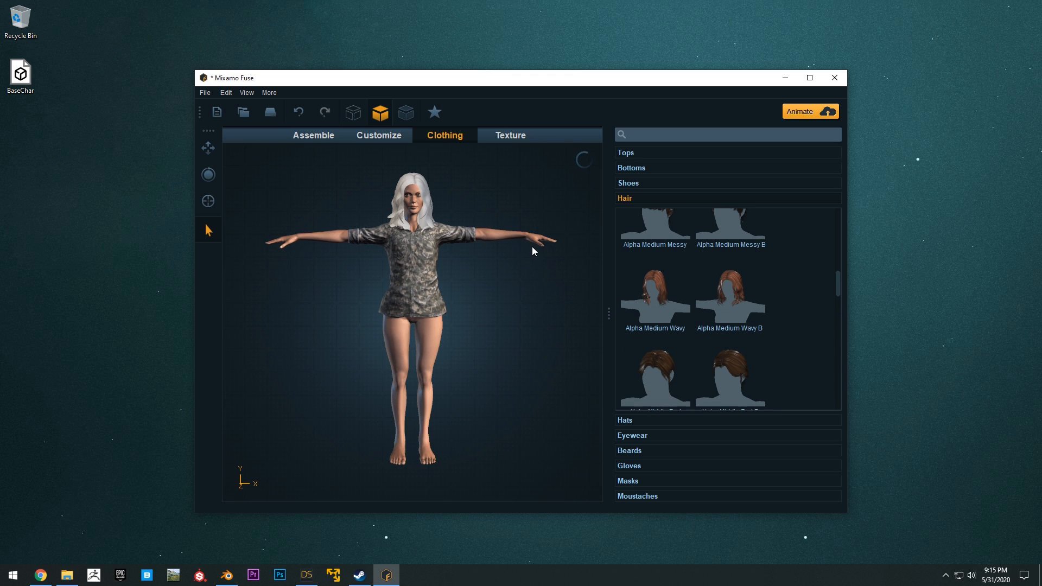
left_click_drag(535, 260, 495, 252)
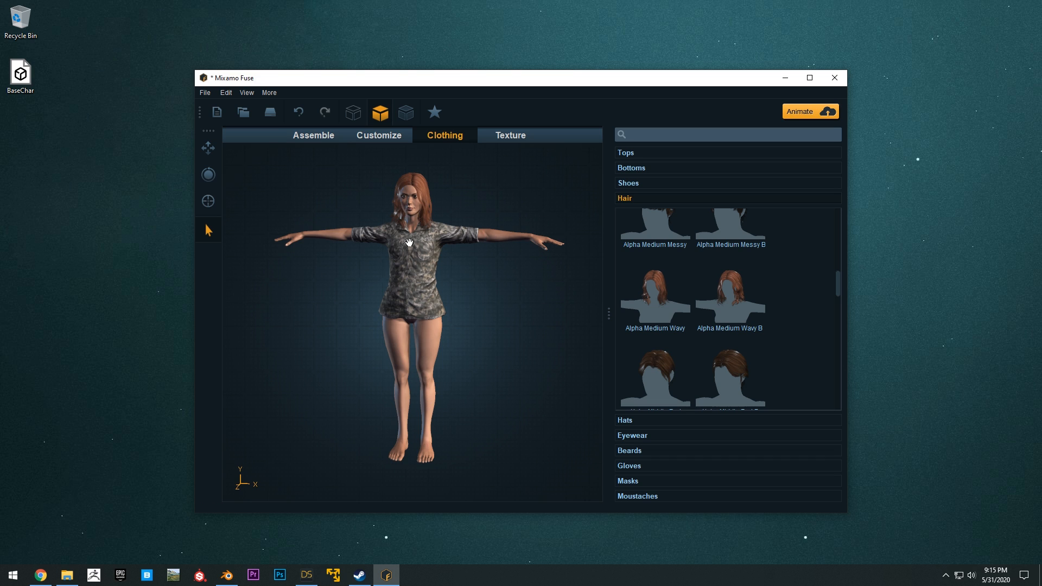
Step: Export the character as an OBJ to the Desktop under the name New folder, keeping the default export options
left_click(204, 92)
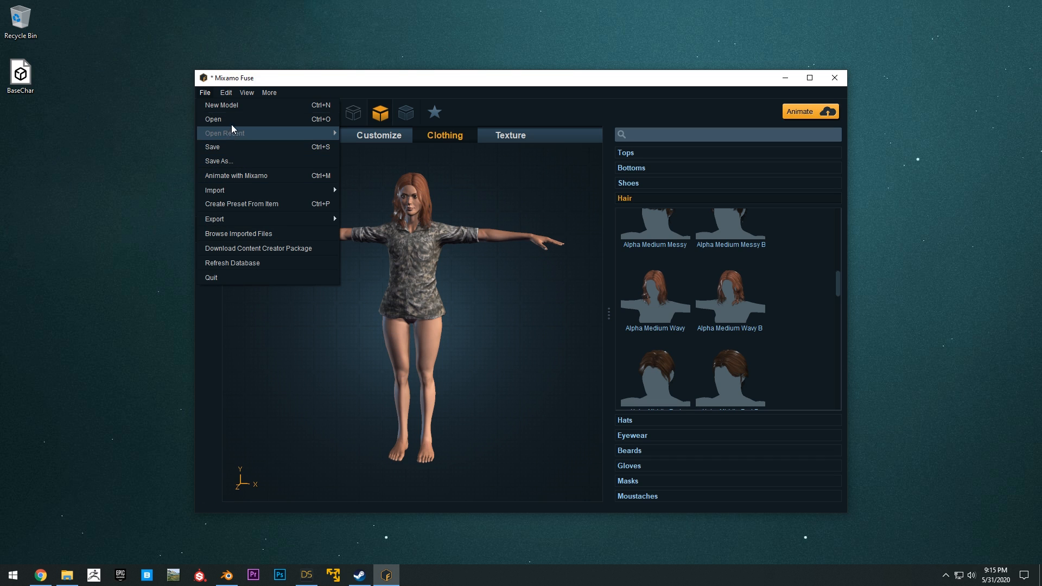
mouse_move(248, 219)
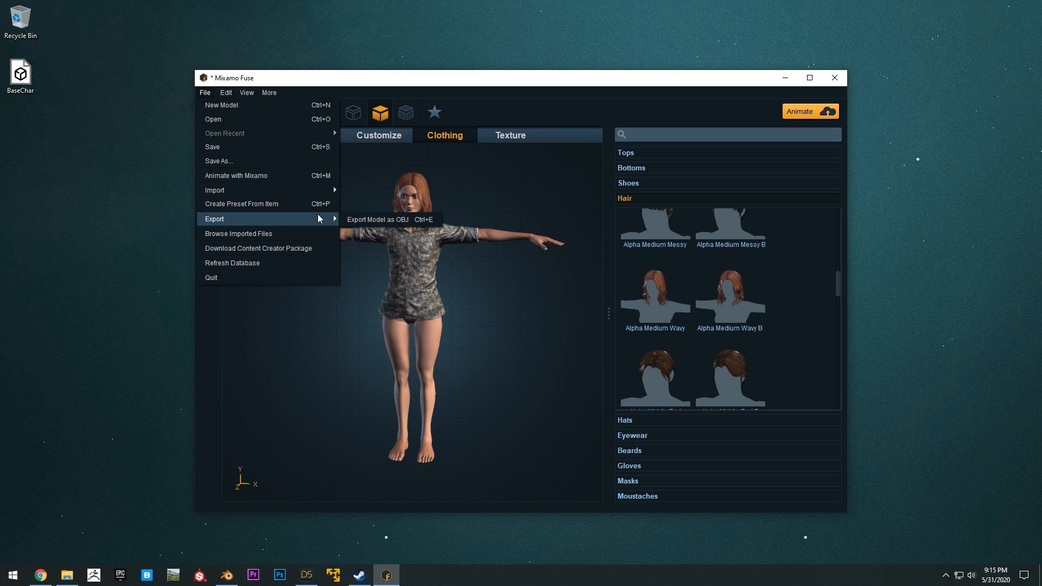
left_click(378, 219)
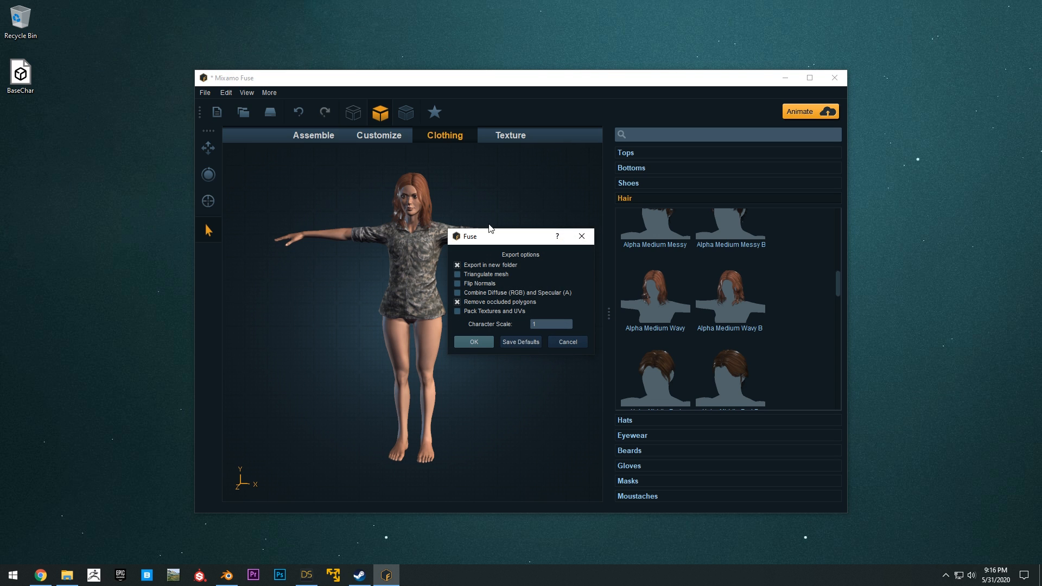
left_click(476, 343)
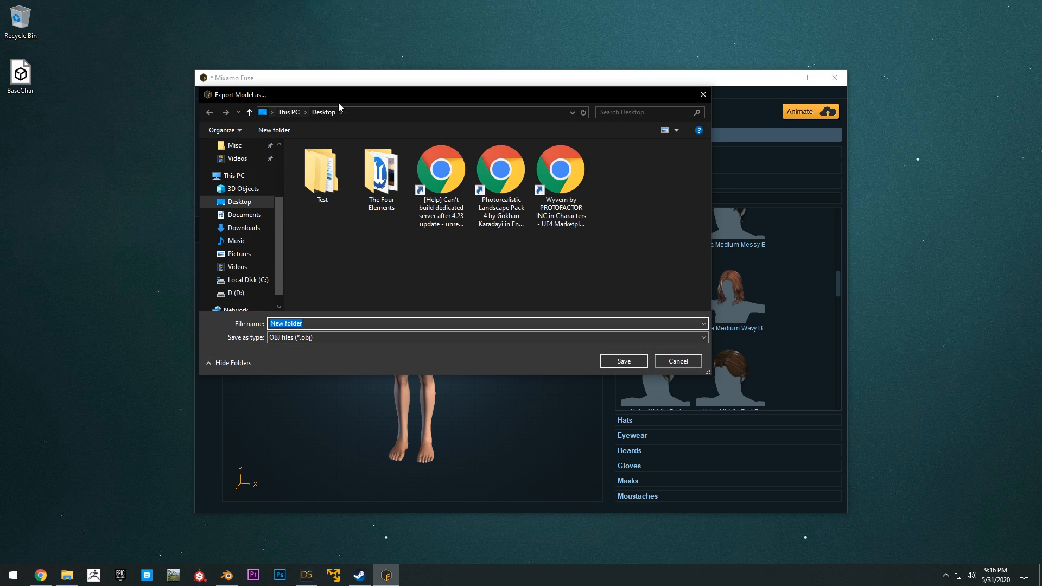
left_click(623, 359)
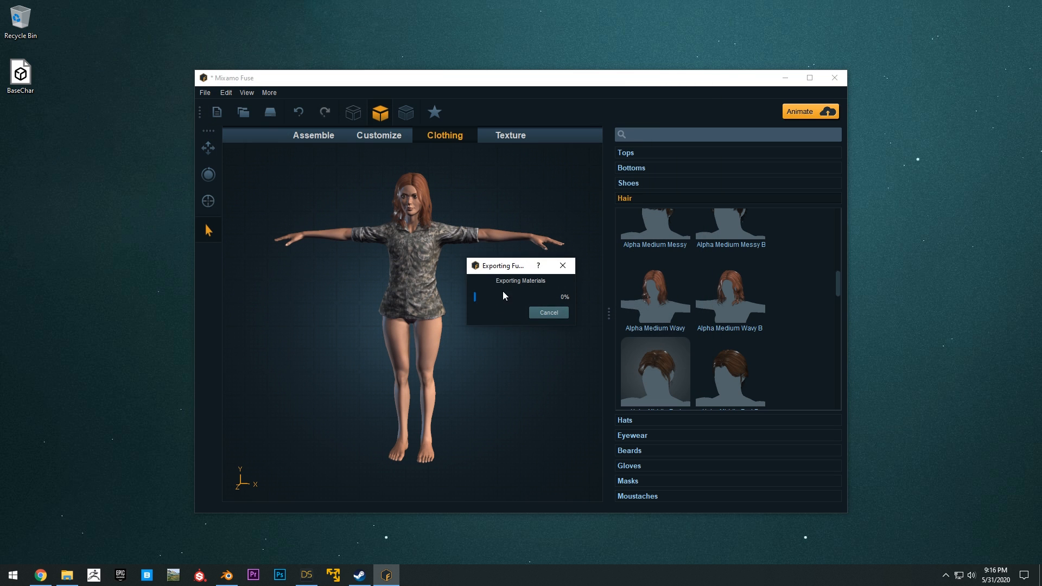
Step: Close Fuse without saving the assembly and move the exported New folder icon below the other desktop icons
left_click(835, 78)
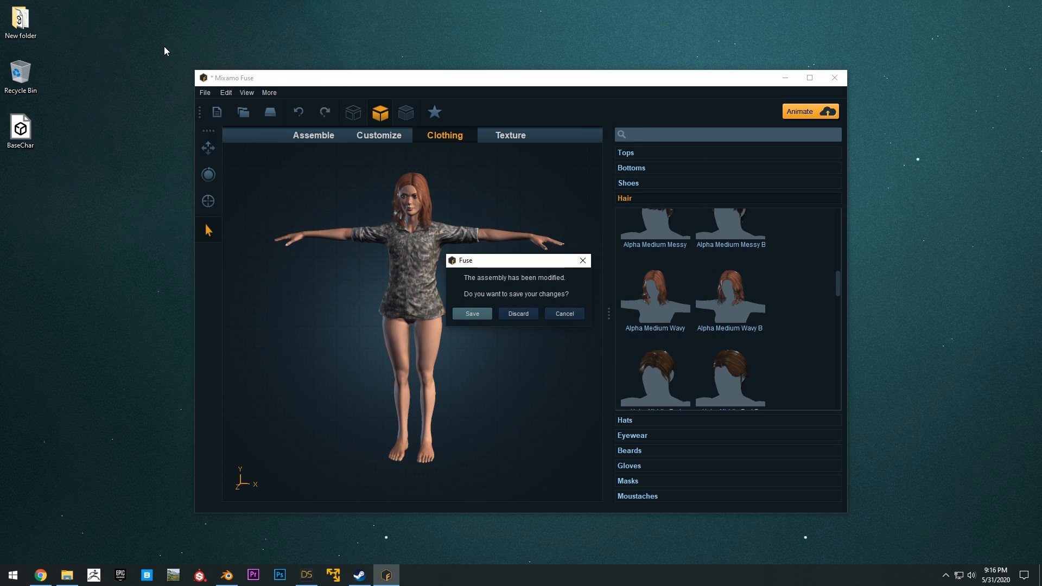
left_click(525, 314)
left_click_drag(32, 35, 29, 180)
Step: Switch to Blender and examine the Genesis8Female figure and its armature from several angles and distances
left_click(227, 575)
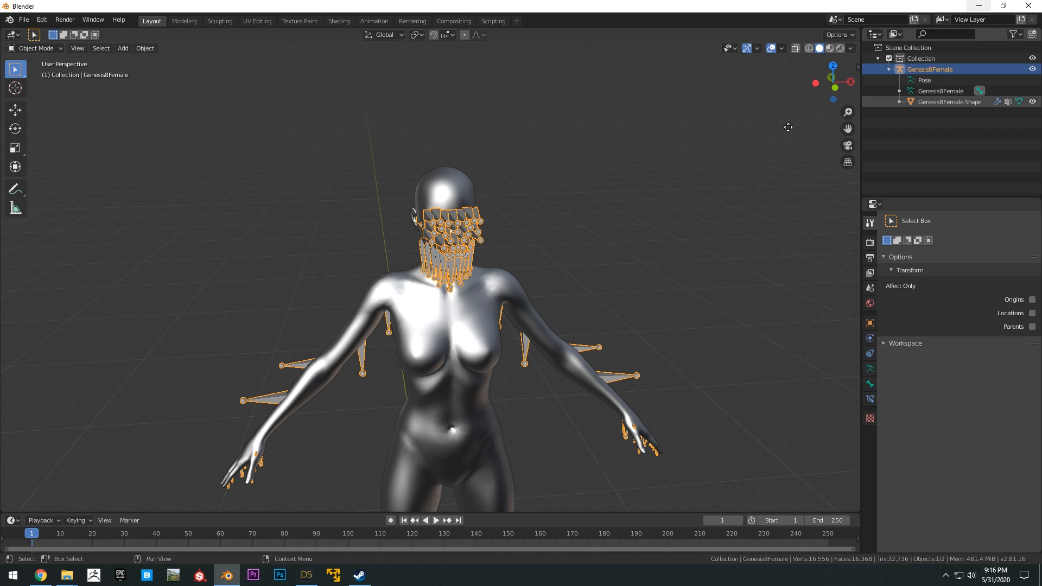
middle_click_drag(629, 154, 605, 171)
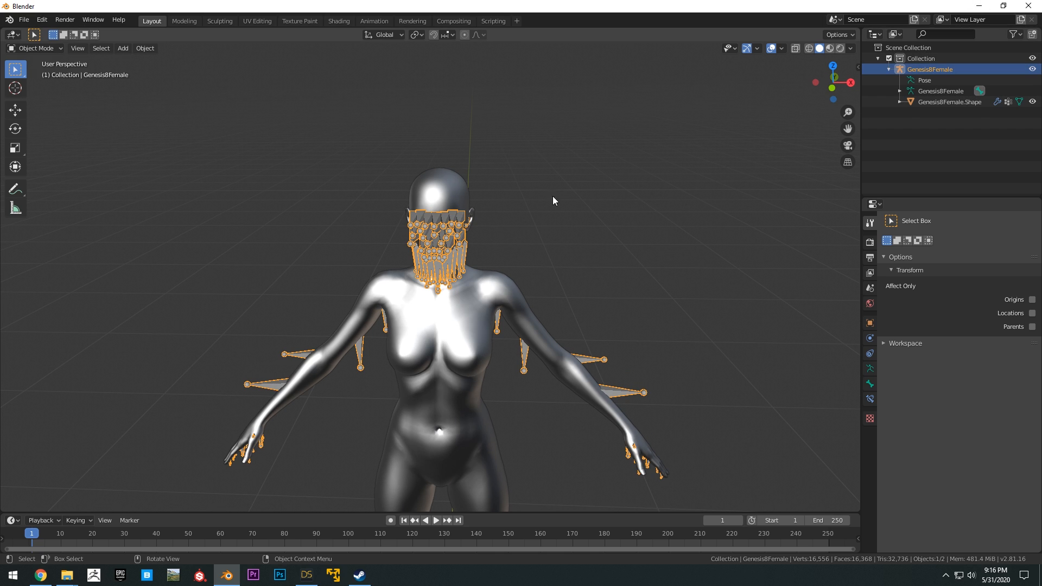
scroll(542, 203, "down", 1)
middle_click_drag(519, 195, 433, 166)
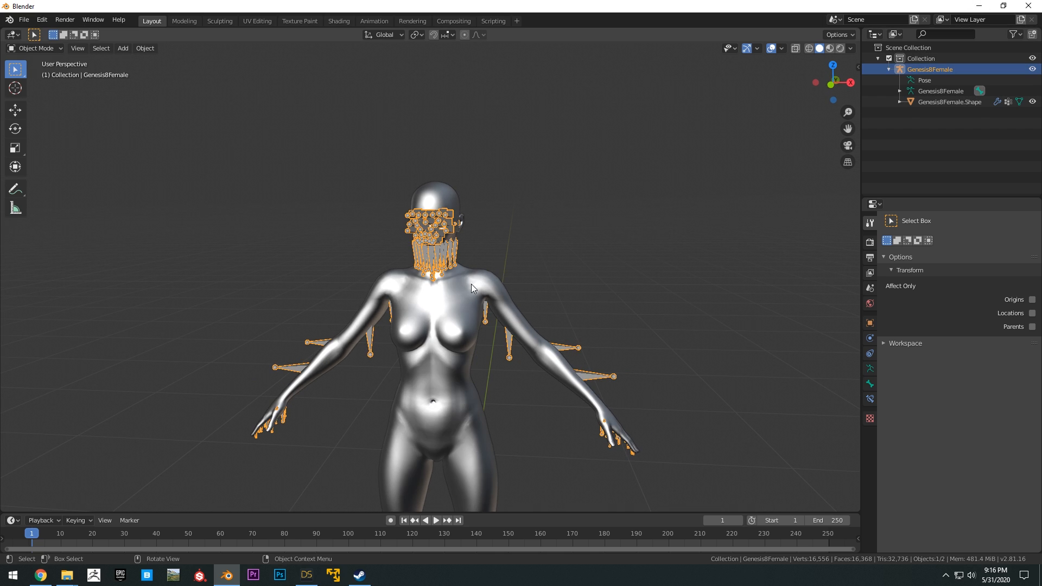
middle_click_drag(471, 285, 453, 284)
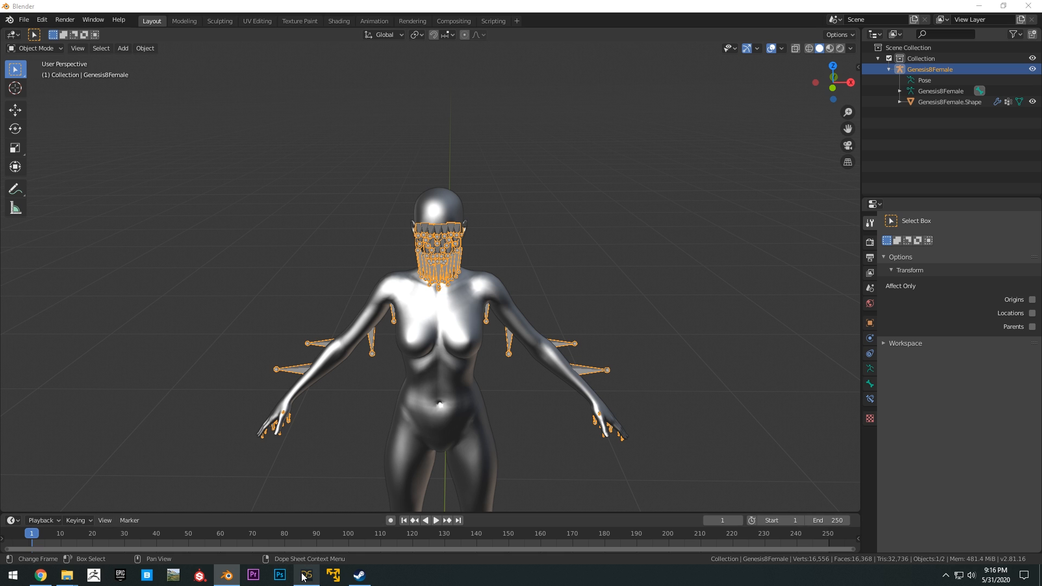
middle_click_drag(527, 271, 536, 247)
scroll(529, 246, "down", 6)
scroll(480, 311, "up", 3)
mouse_move(481, 310)
middle_mouse_down()
mouse_move(504, 321)
mouse_move(499, 314)
middle_mouse_up()
Step: Import New folder.obj from the New folder directory on the Desktop as a Wavefront OBJ
left_click(23, 20)
mouse_move(65, 166)
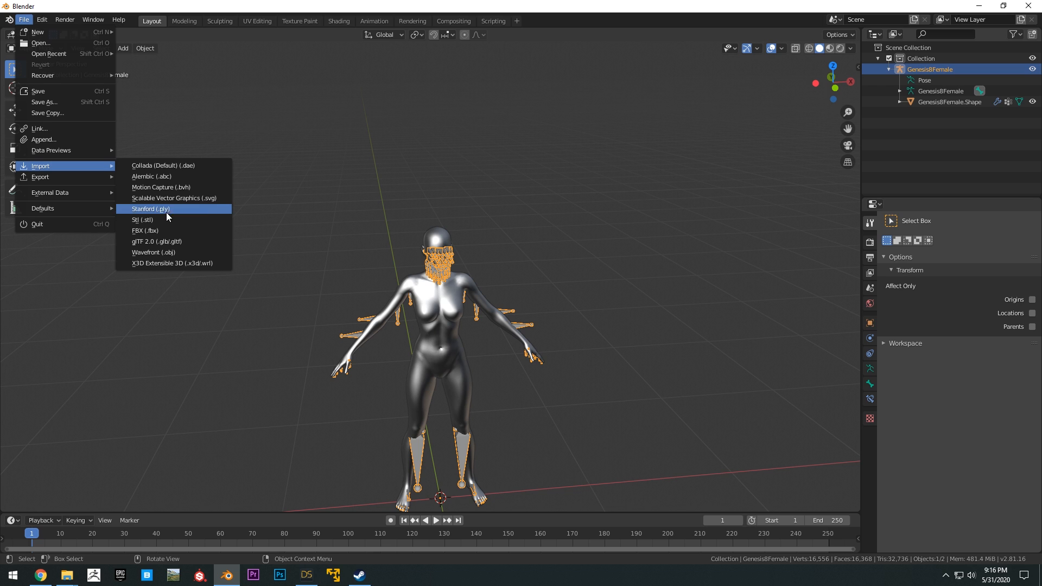
left_click(177, 252)
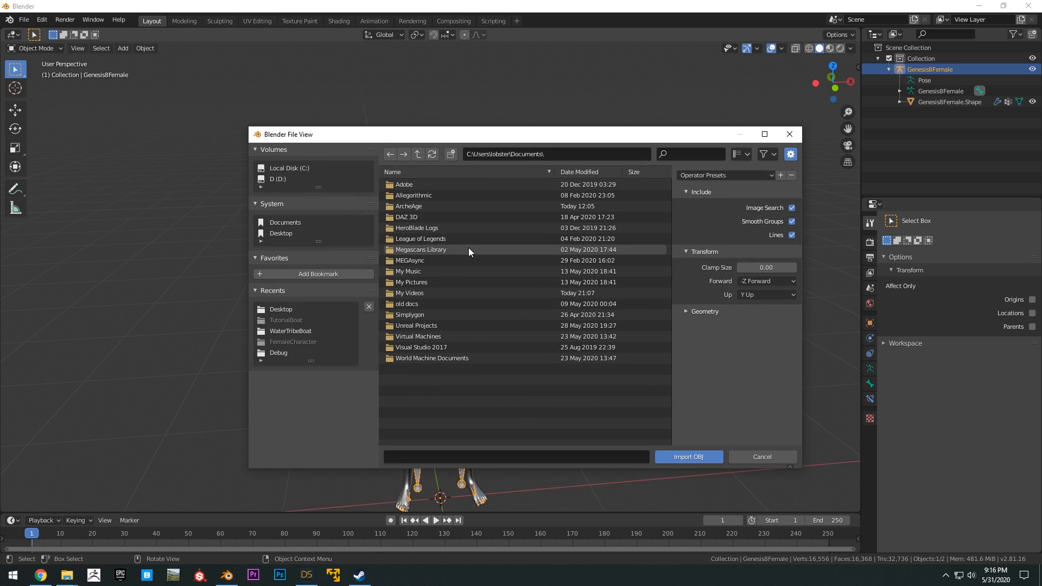
left_click(303, 234)
left_click(413, 184)
left_click(406, 195)
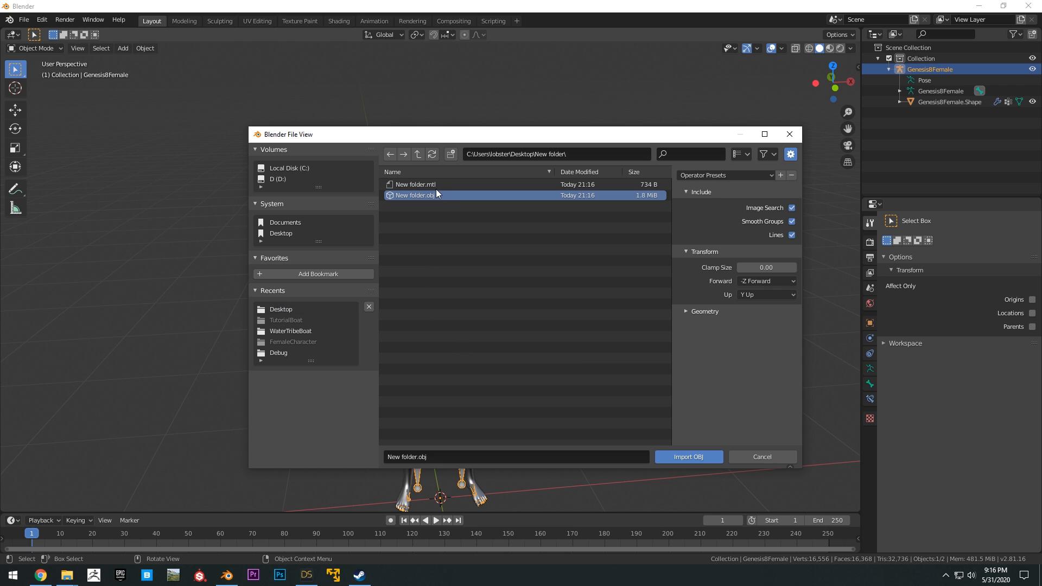
left_click(688, 456)
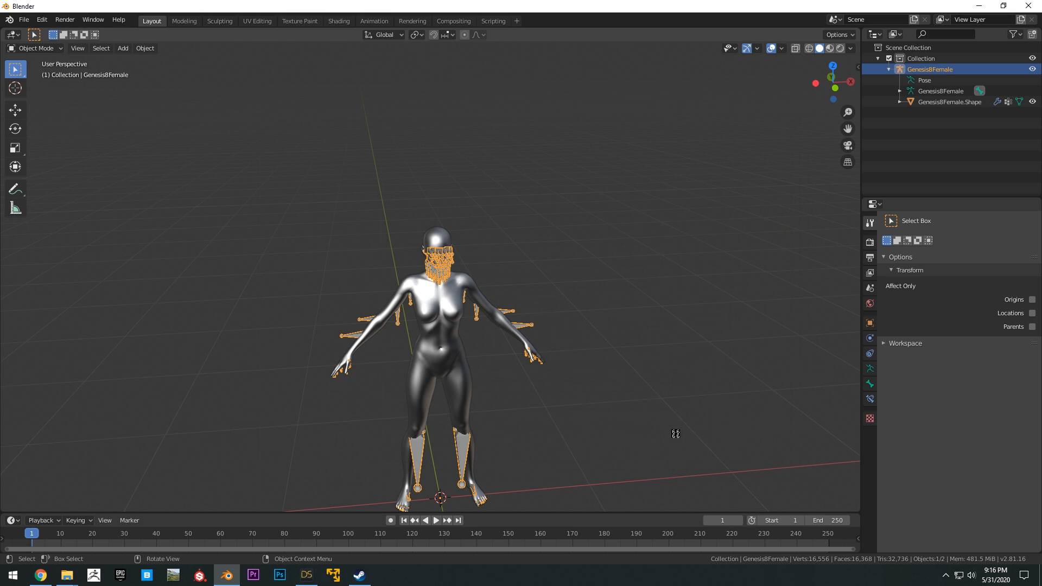
Step: Scale the imported Fuse character down to roughly the height of the Genesis8Female figure
scroll(553, 253, "down", 4)
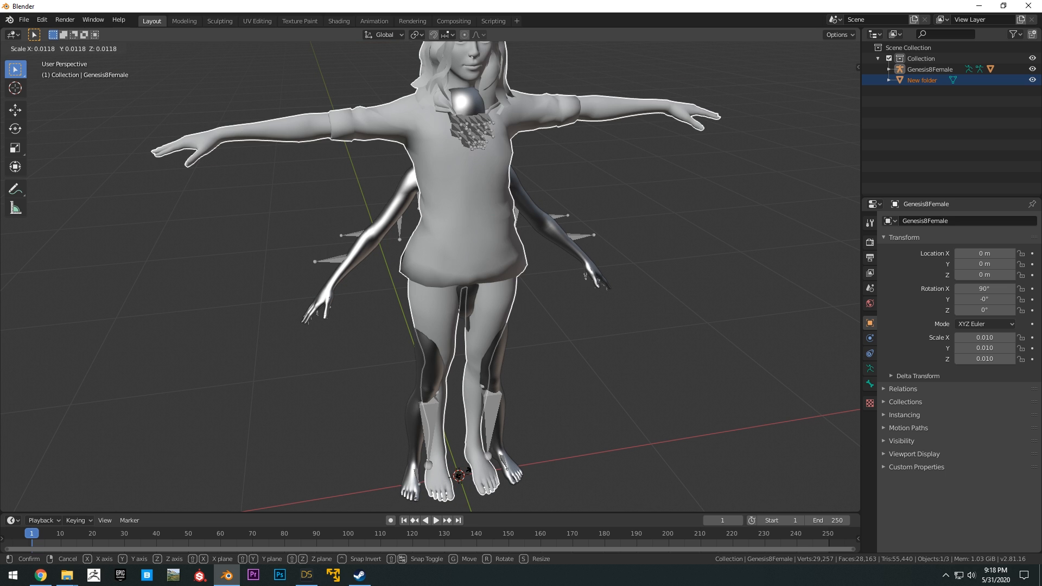
left_click(467, 471)
middle_click_drag(588, 350, 575, 271)
scroll(554, 225, "down", 3)
Step: Reveal the materials of the imported New folder mesh and put that mesh into Edit Mode
left_click(889, 80)
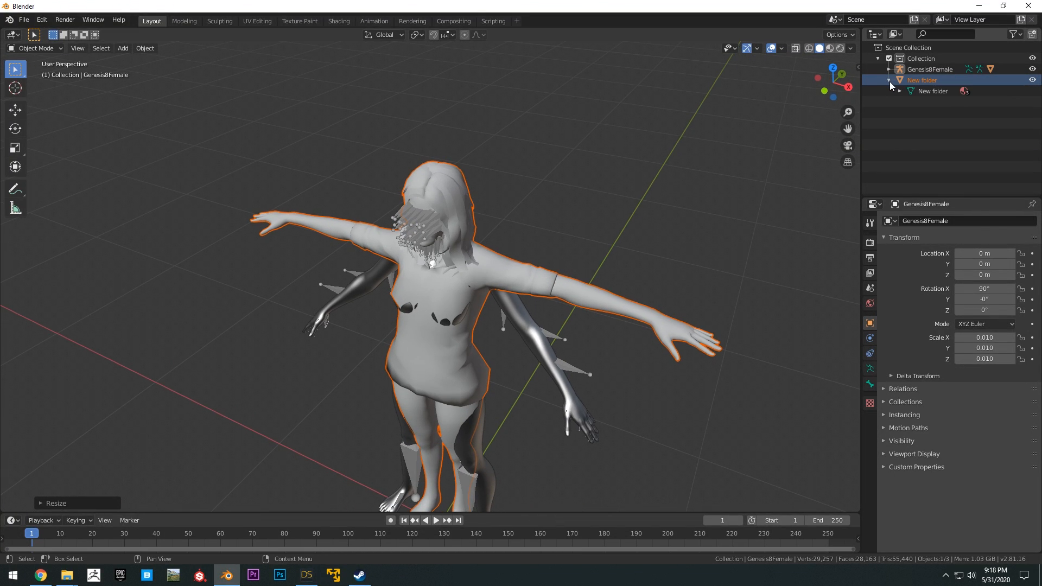
left_click(899, 92)
key("Tab")
middle_click_drag(575, 222, 544, 217)
key("Tab")
left_click(436, 341)
key("Tab")
scroll(434, 326, "up", 3)
middle_click_drag(423, 303, 421, 261)
scroll(421, 261, "down", 2)
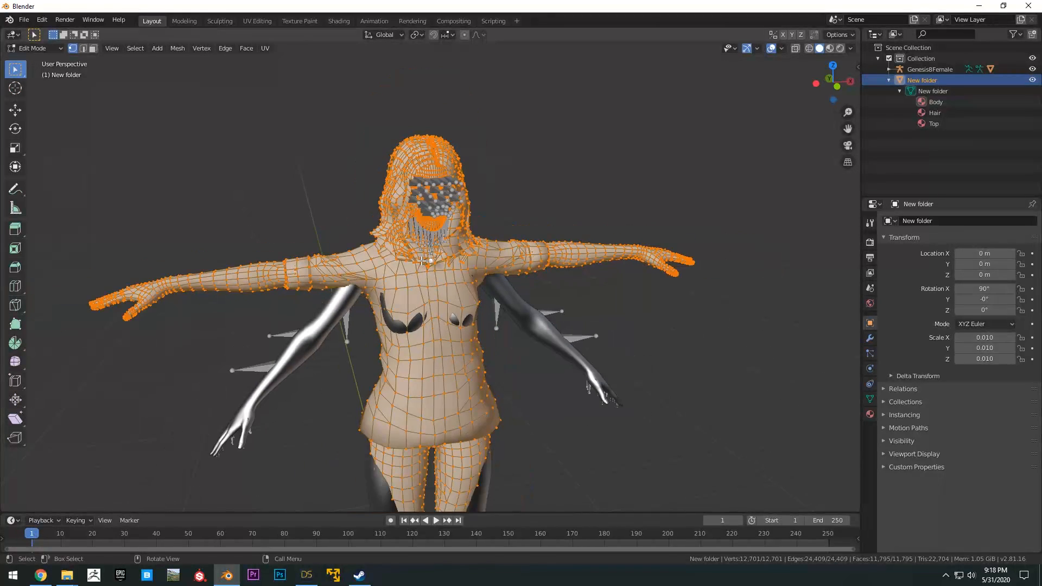
Step: In wireframe view, select the Fuse character's shirt, both arms and legs with all linked geometry, and delete the selection
middle_click_drag(421, 215, 410, 225)
left_click(247, 226)
key("shift+z")
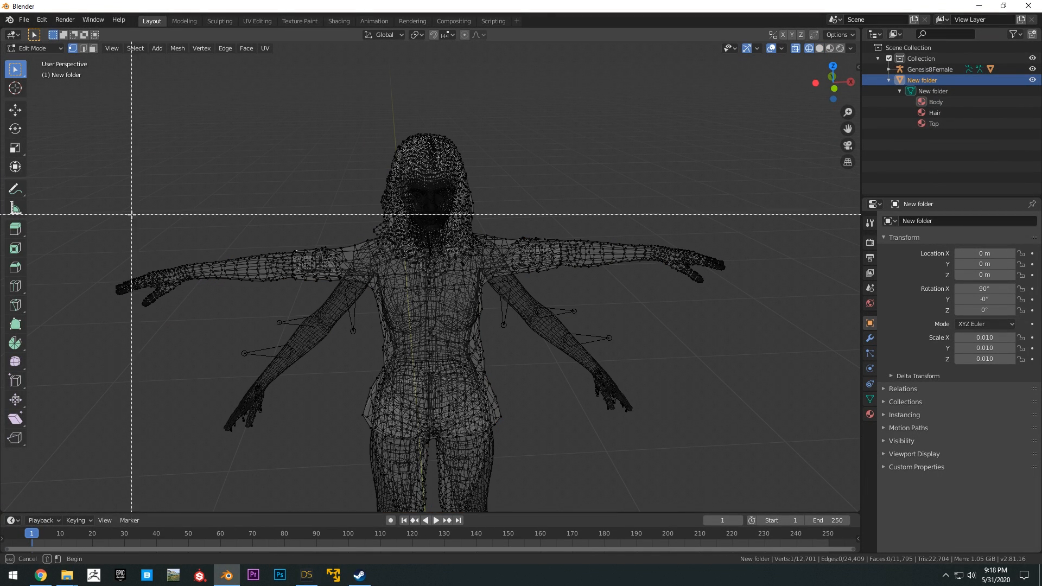
left_click_drag(132, 215, 345, 355)
key("ctrl+l")
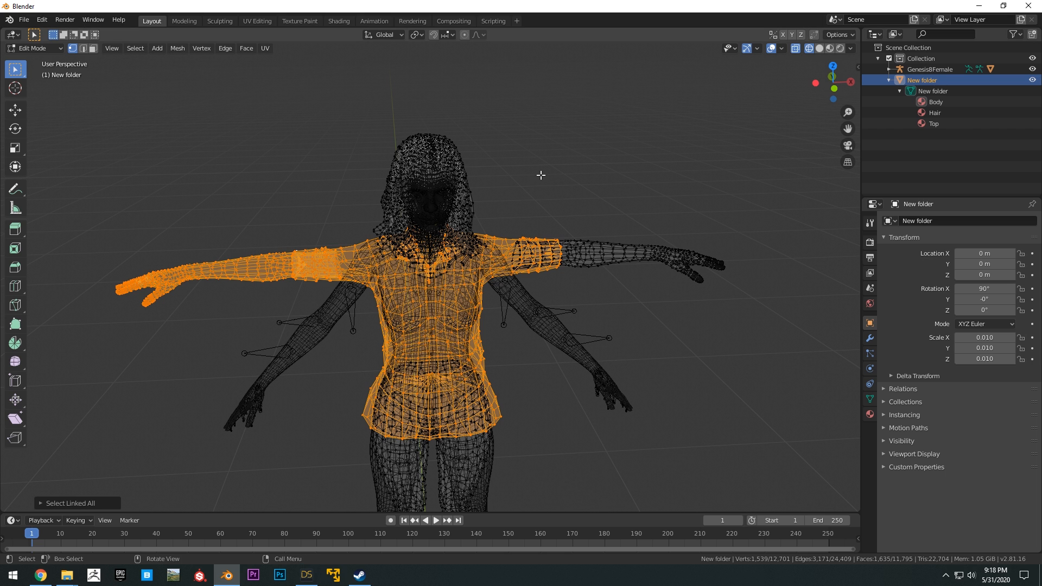
left_click_drag(518, 161, 725, 326, "shift")
key("ctrl+l")
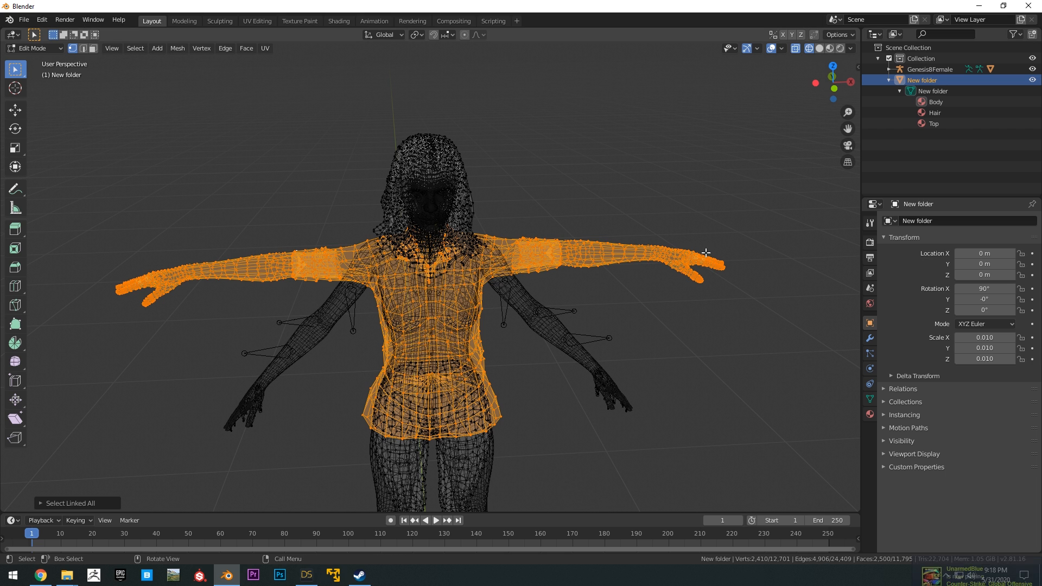
scroll(706, 252, "down", 5)
left_click_drag(357, 258, 610, 524)
key("ctrl+l")
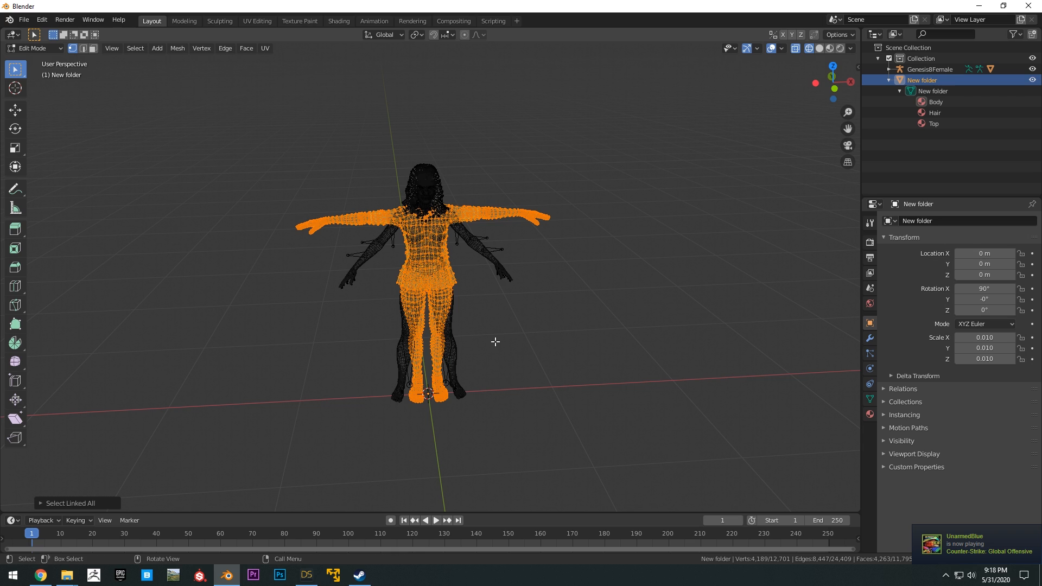
key("x")
left_click(634, 229)
Step: Return the viewport to solid shading and inspect the remaining hair geometry around the head and neck
scroll(577, 197, "up", 3)
key("z")
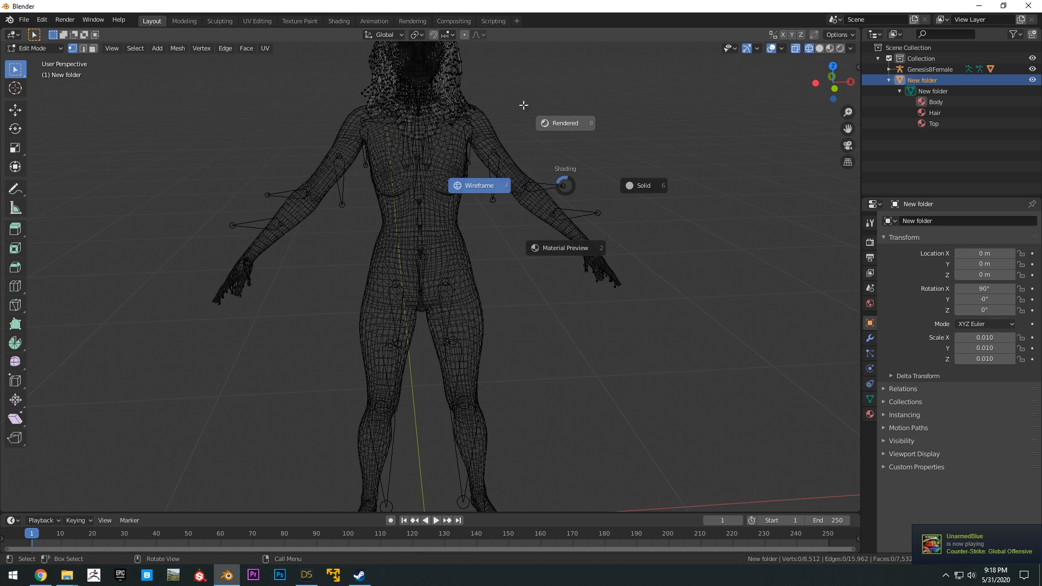
left_click(643, 185)
scroll(530, 252, "up", 3)
mouse_move(488, 260)
middle_mouse_down()
mouse_move(667, 251)
mouse_move(577, 245)
middle_mouse_up()
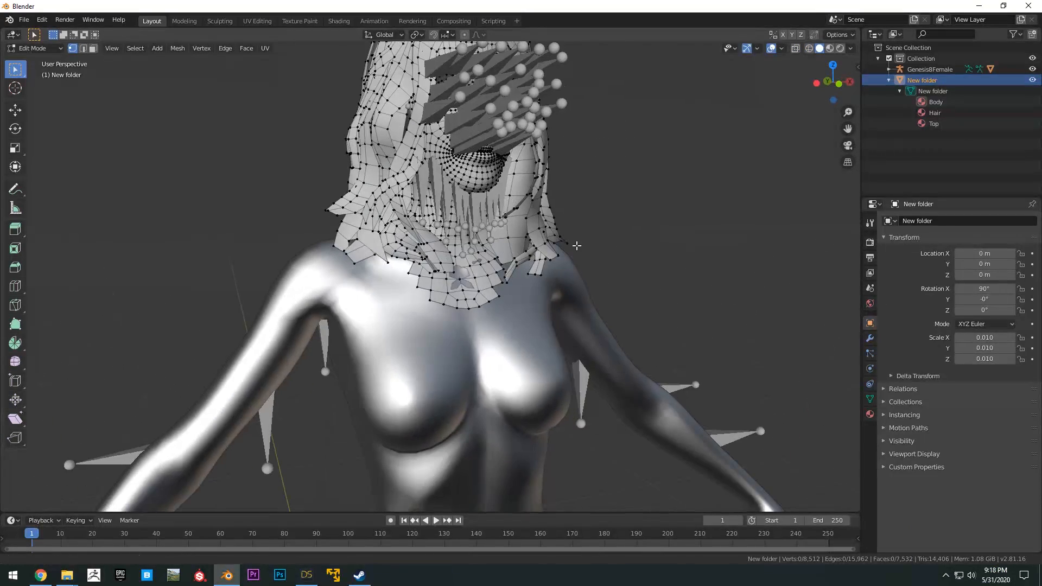
scroll(576, 246, "up", 2)
right_click(434, 212)
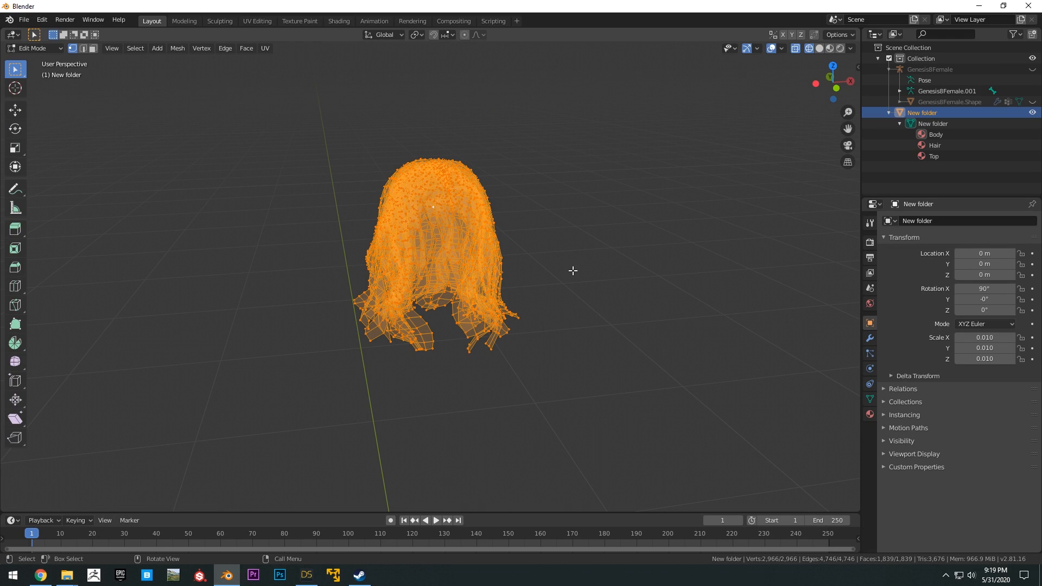
Step: Display the isolated hair in solid shading and unhide Genesis8Female.Shape to compare their alignment from the side
key("z")
left_click(648, 271)
mouse_move(600, 267)
middle_mouse_down()
mouse_move(425, 268)
mouse_move(488, 255)
mouse_move(551, 219)
mouse_move(462, 254)
mouse_move(523, 221)
middle_mouse_up()
left_click(1032, 101)
middle_click_drag(678, 250, 588, 286)
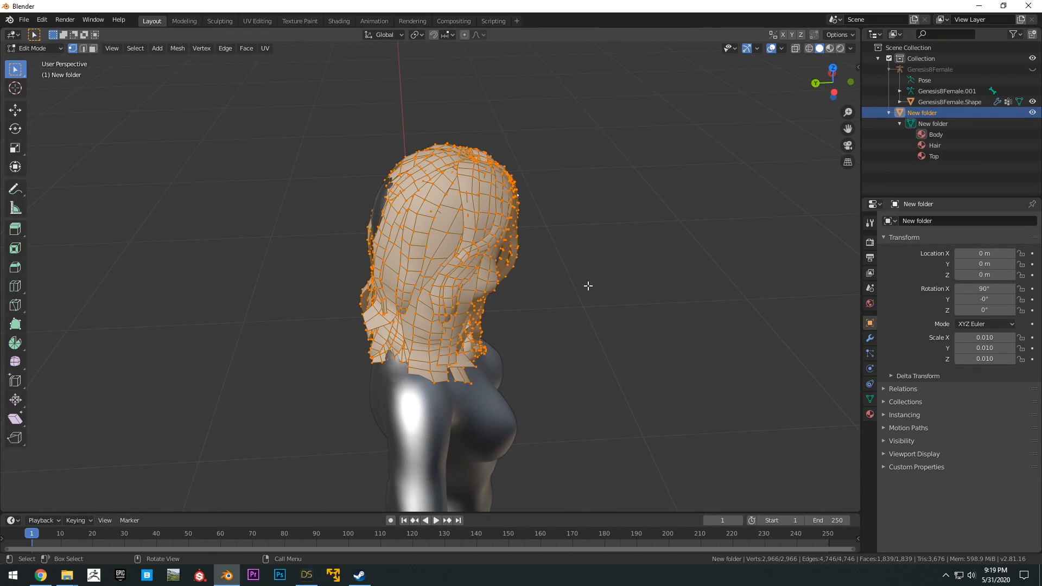
Step: Move the selected hair mesh about 0.01 m along the global Y axis to fit the Genesis8Female head
key("g")
key("z")
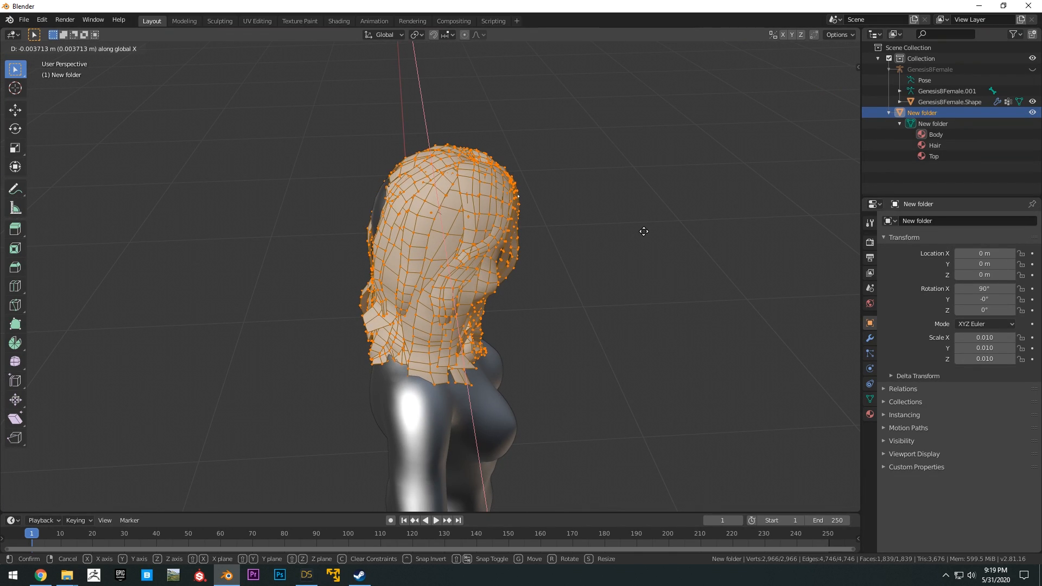
key("y")
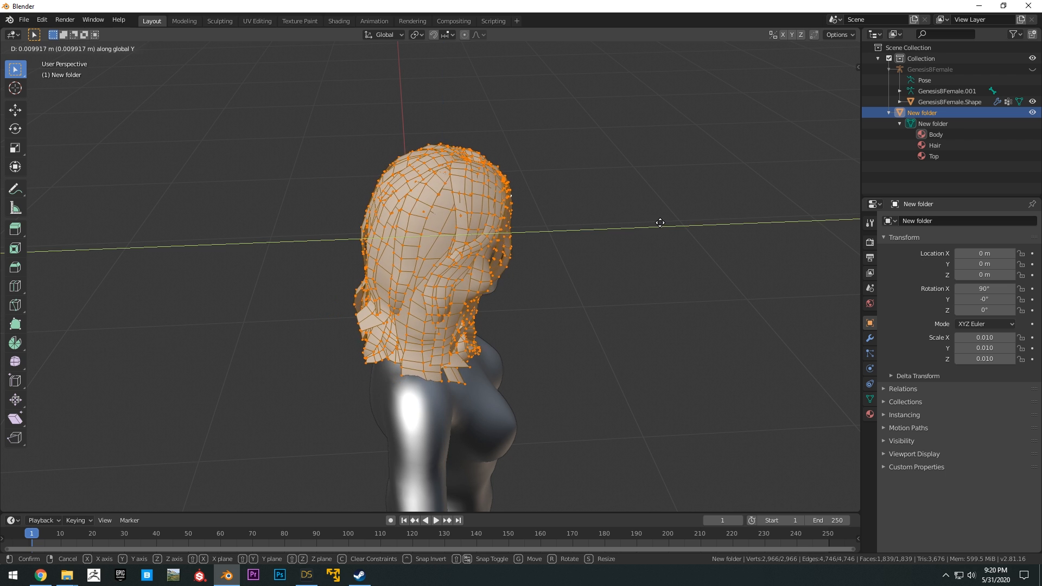
left_click(660, 223)
middle_click_drag(661, 223, 653, 260)
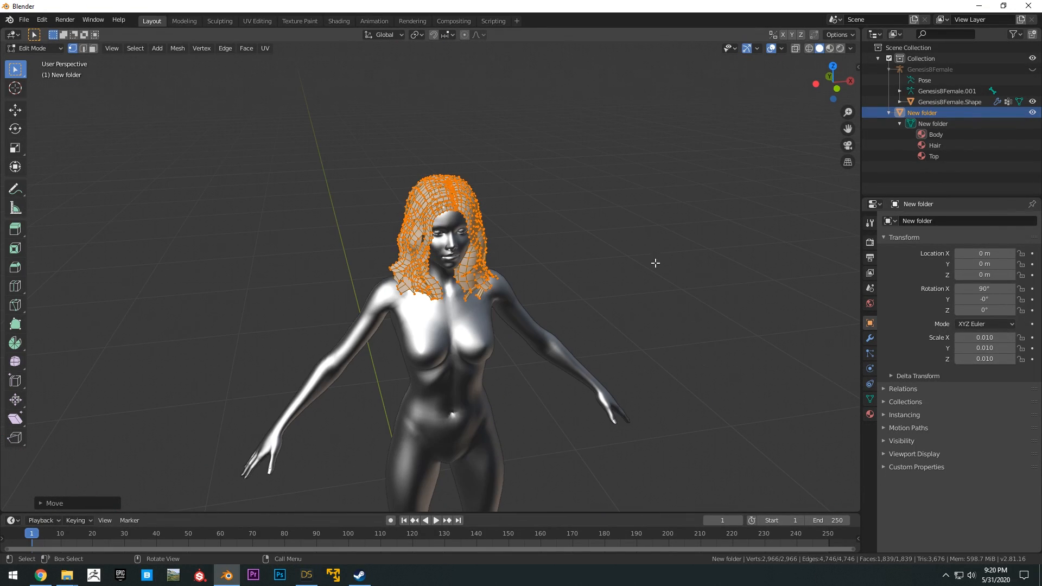
Step: Return the hair mesh to Object Mode and examine its fit on the figure's head from several angles
key("Tab")
middle_click_drag(518, 282, 548, 361)
scroll(546, 286, "up", 1)
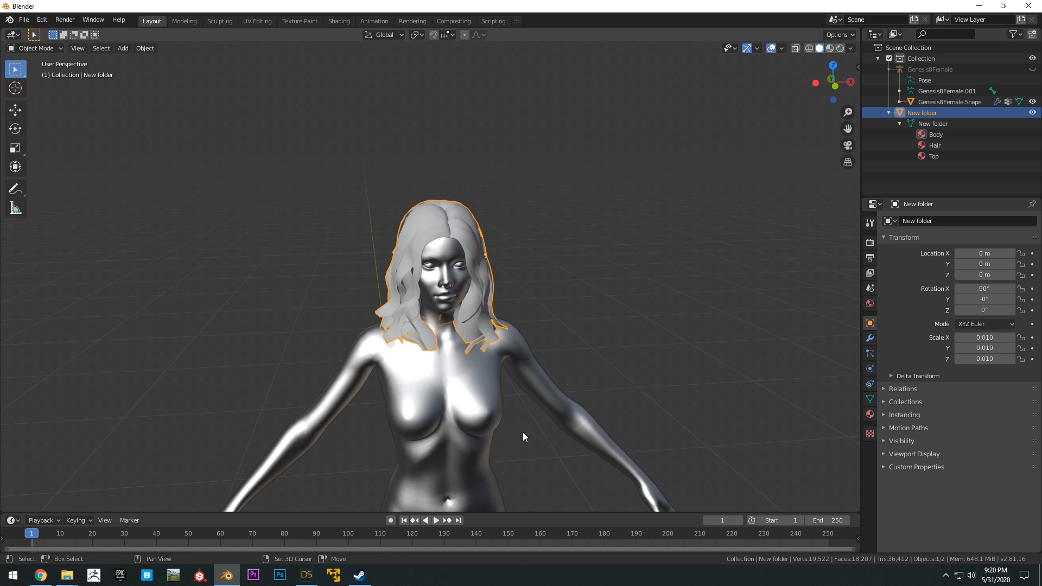
middle_click_drag(523, 434, 492, 216)
scroll(525, 228, "up", 1)
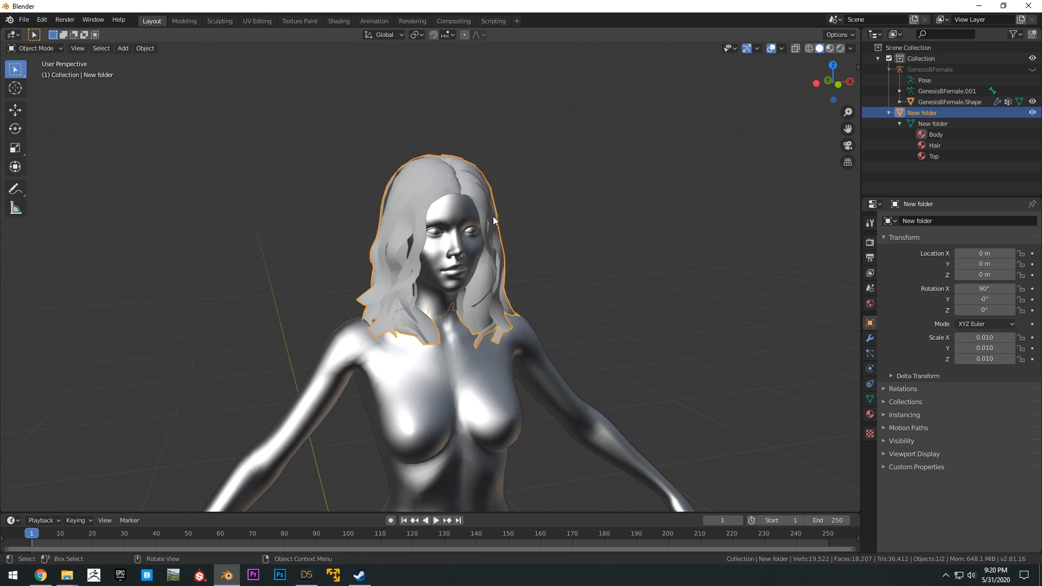
right_click(461, 219)
left_click(461, 218)
left_click(461, 213)
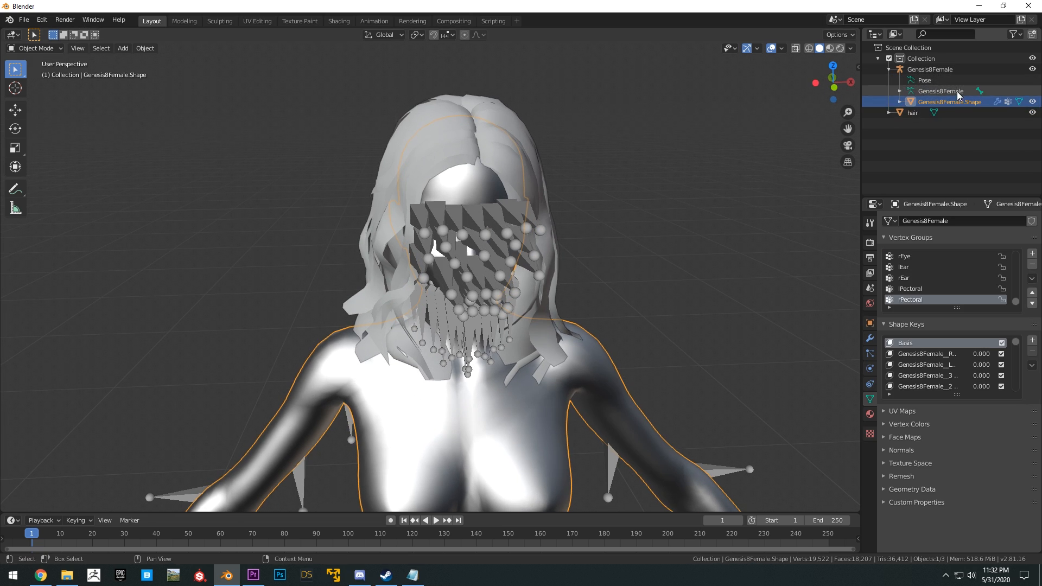
Step: Delete all geometry of Genesis8Female.Shape in Edit Mode, keeping the empty object, and return to Object Mode
scroll(457, 304, "down", 5)
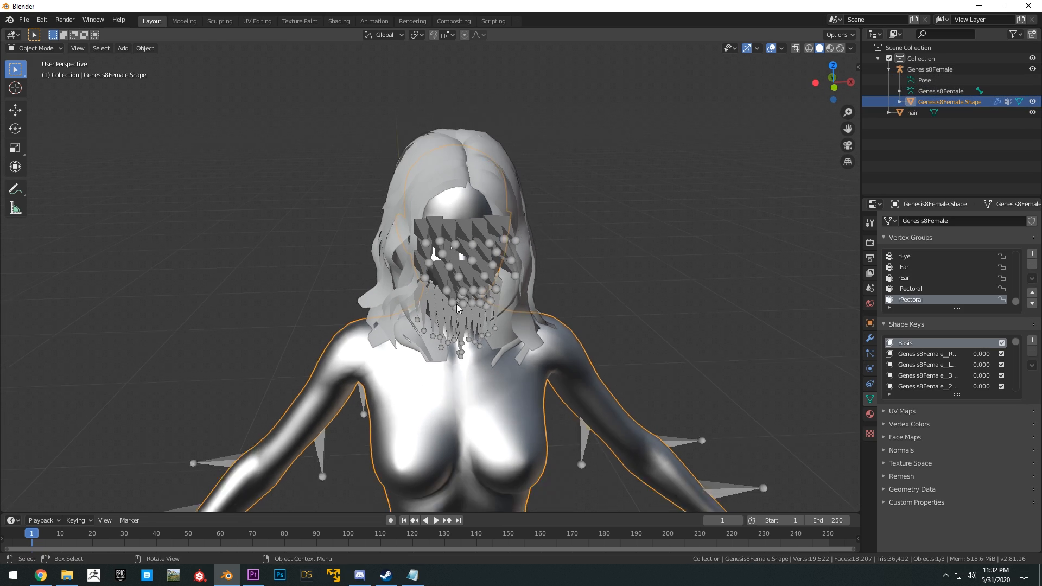
left_click(39, 49)
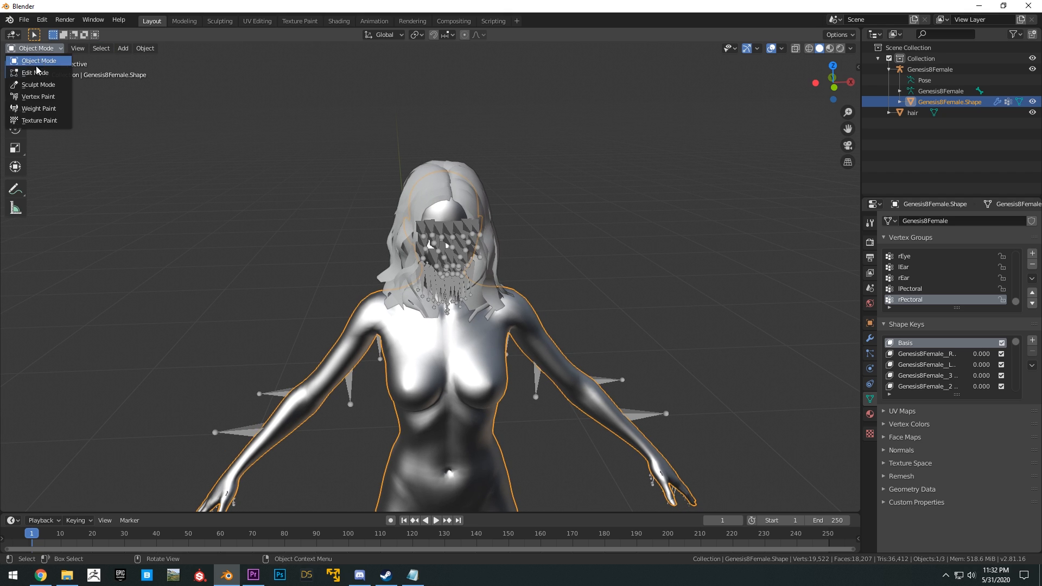
left_click(33, 72)
scroll(335, 183, "down", 2)
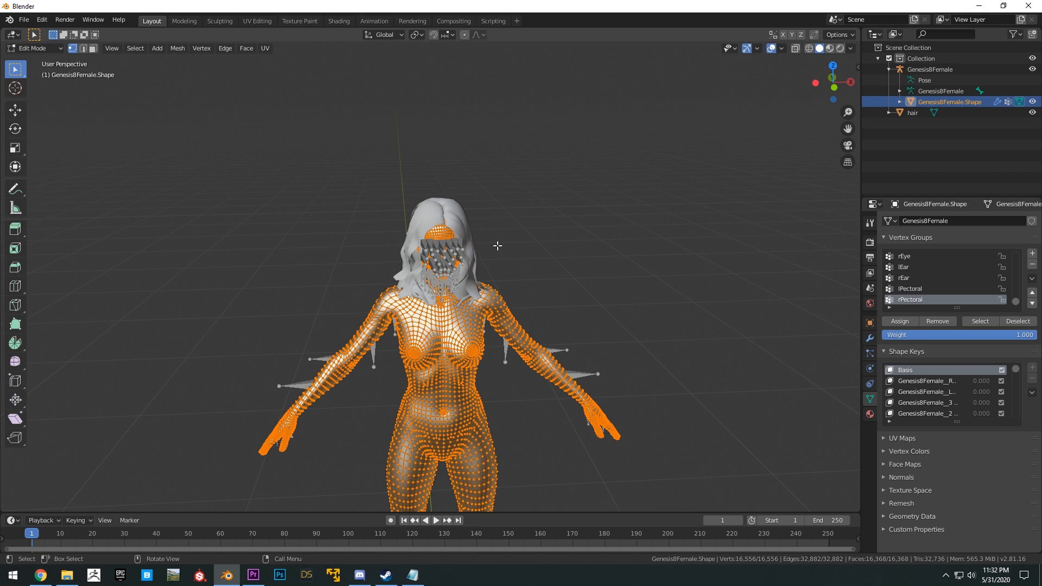
key("x")
left_click(551, 236)
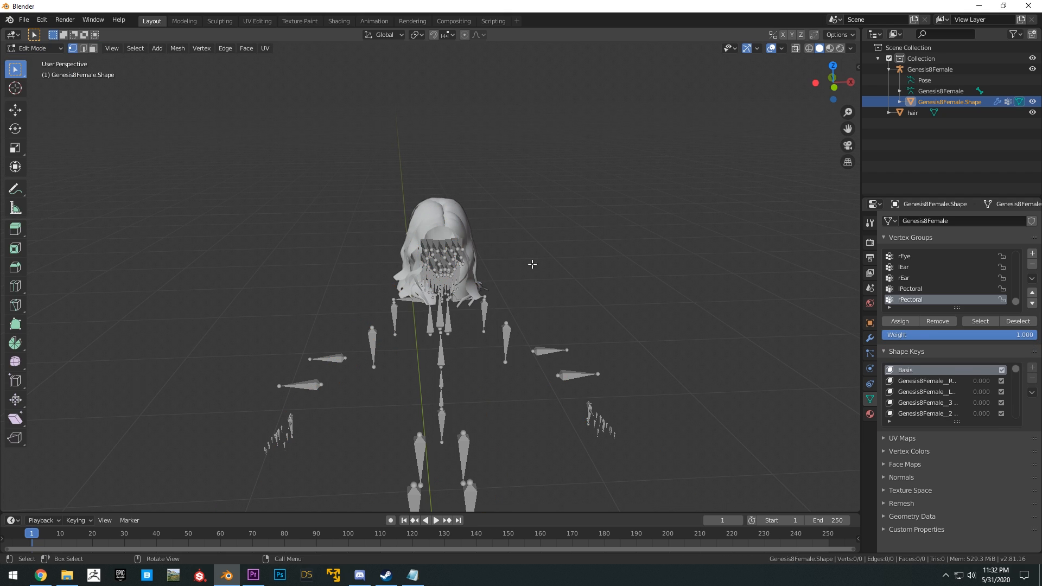
left_click(39, 48)
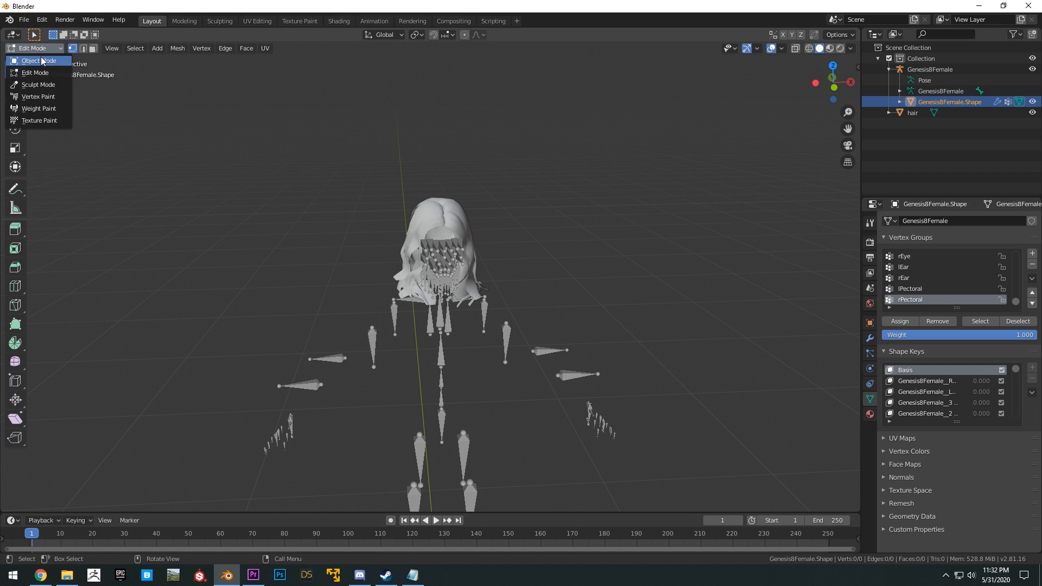
left_click(33, 62)
Step: Join the hair object into the emptied Genesis8Female.Shape, with Genesis8Female.Shape as the active object
left_click(909, 112)
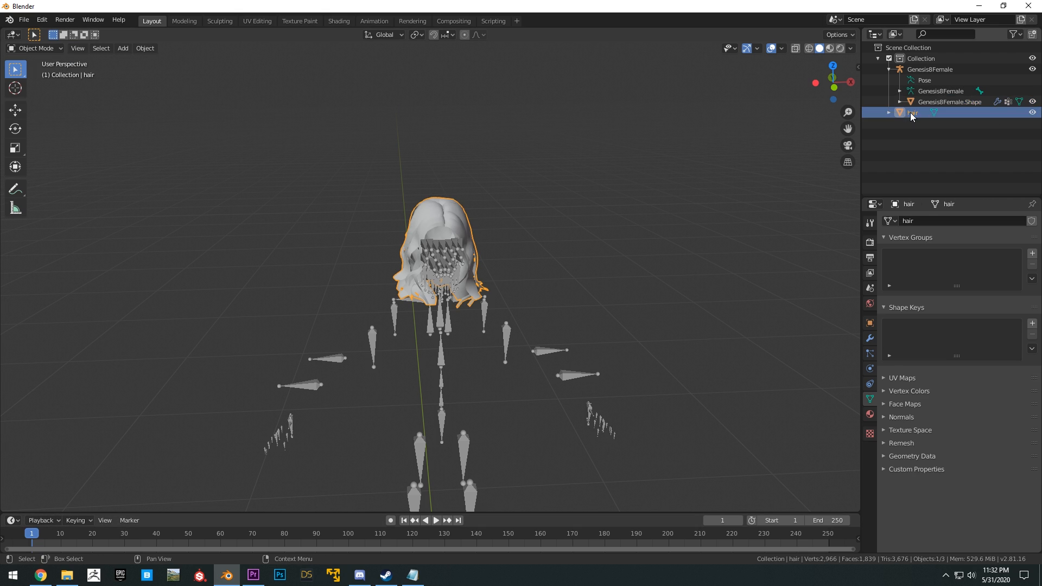
left_click(936, 103)
left_click(919, 113, "ctrl")
right_click(754, 161)
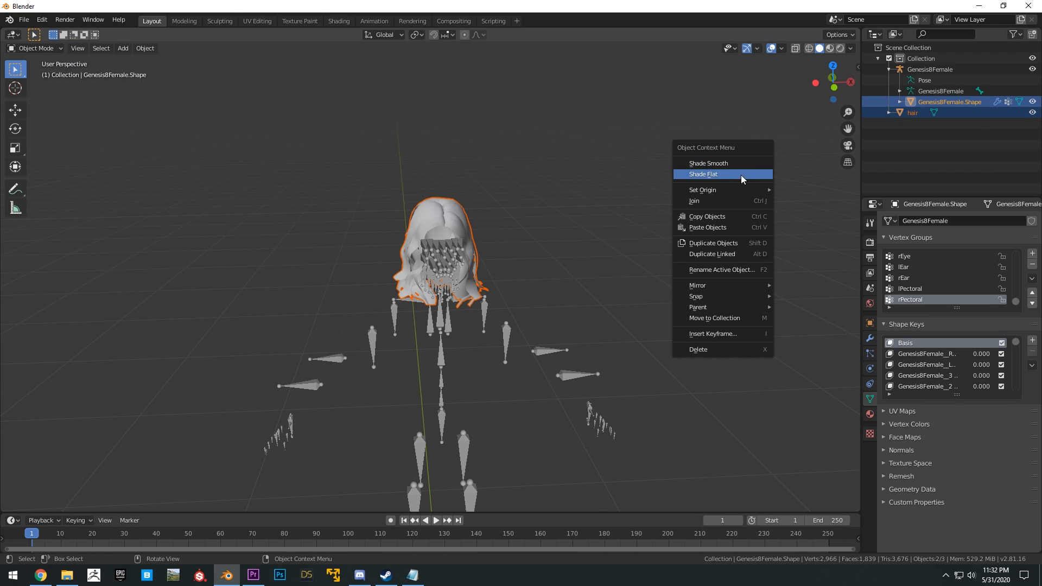
left_click(708, 200)
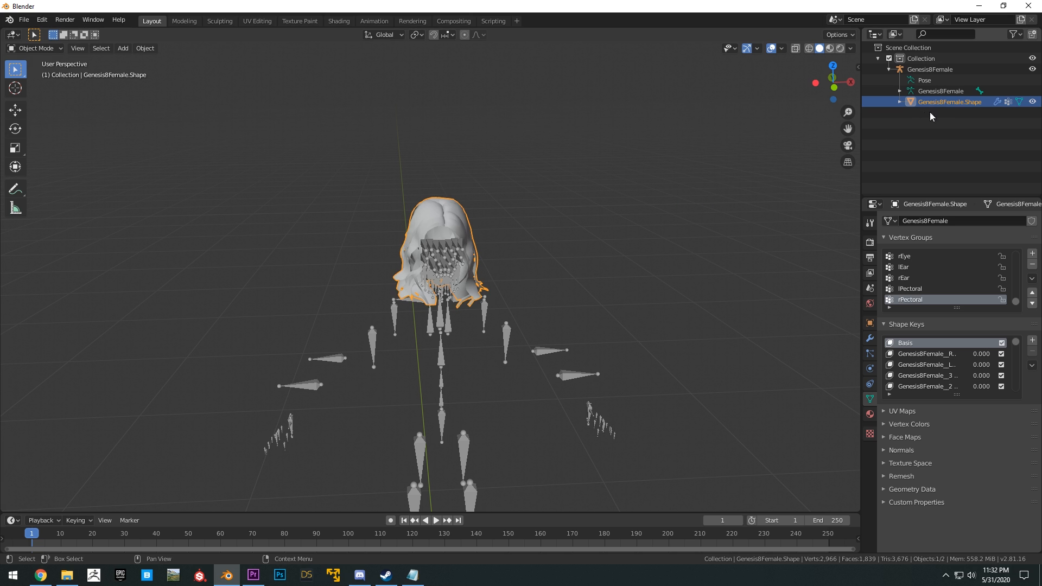
Step: Set the Genesis8Female armature's viewport display to In Front so its bones show through the hair
mouse_move(546, 220)
middle_mouse_down()
mouse_move(590, 222)
mouse_move(465, 212)
mouse_move(559, 207)
mouse_move(465, 216)
mouse_move(555, 219)
middle_mouse_up()
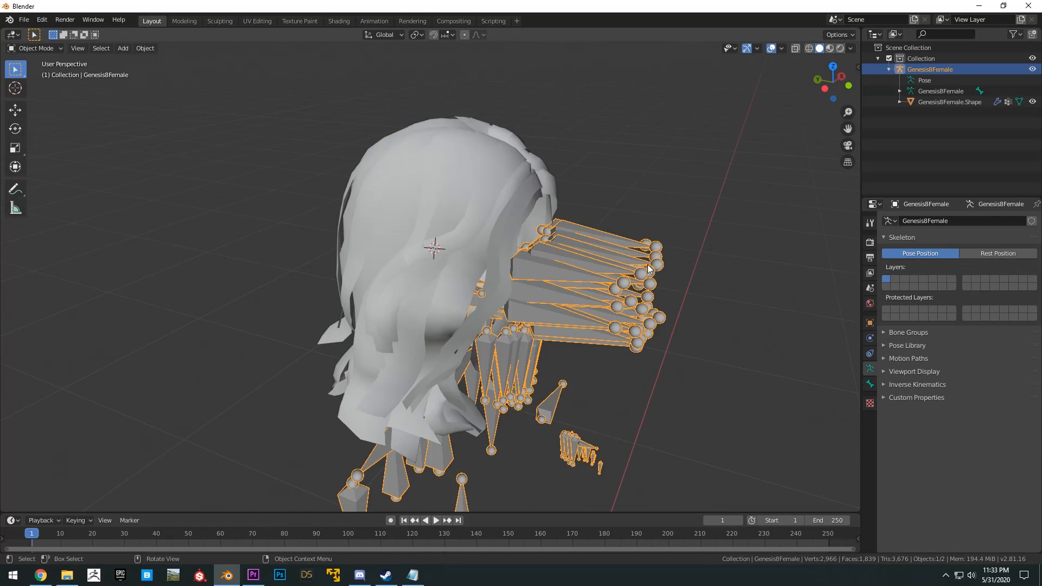
middle_click_drag(624, 274, 705, 326)
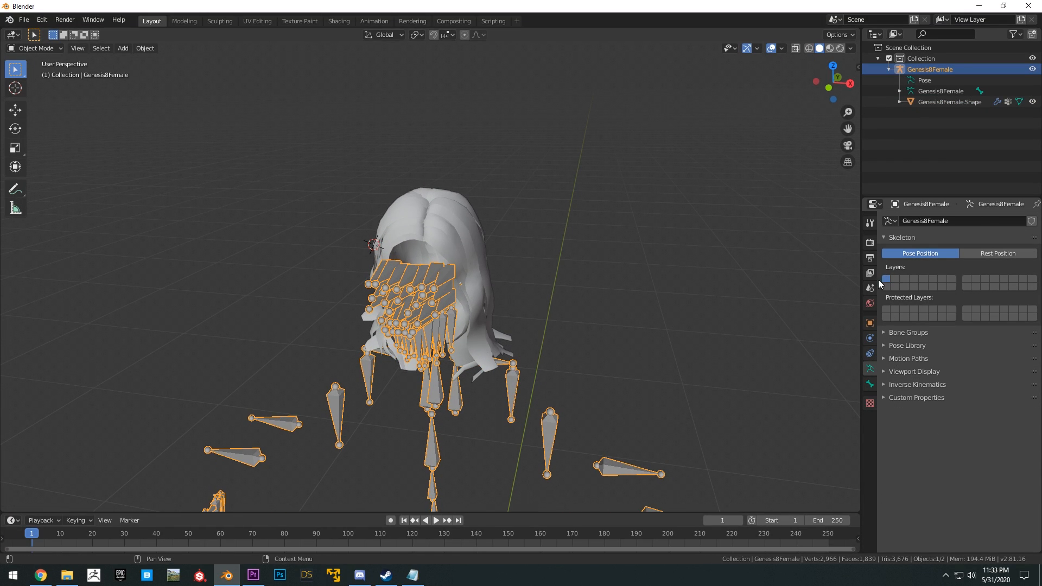
left_click(881, 371)
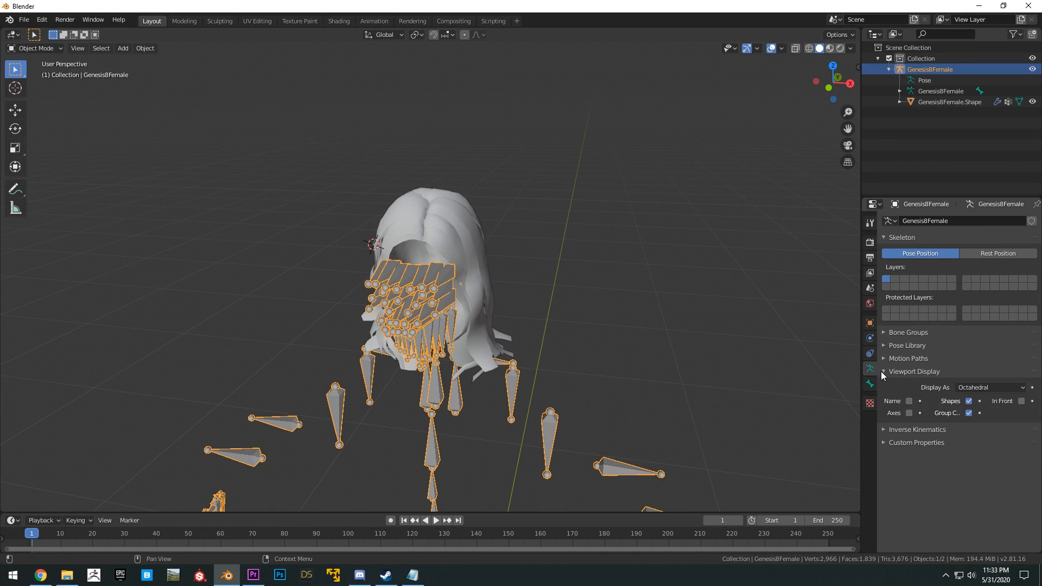
left_click(968, 400)
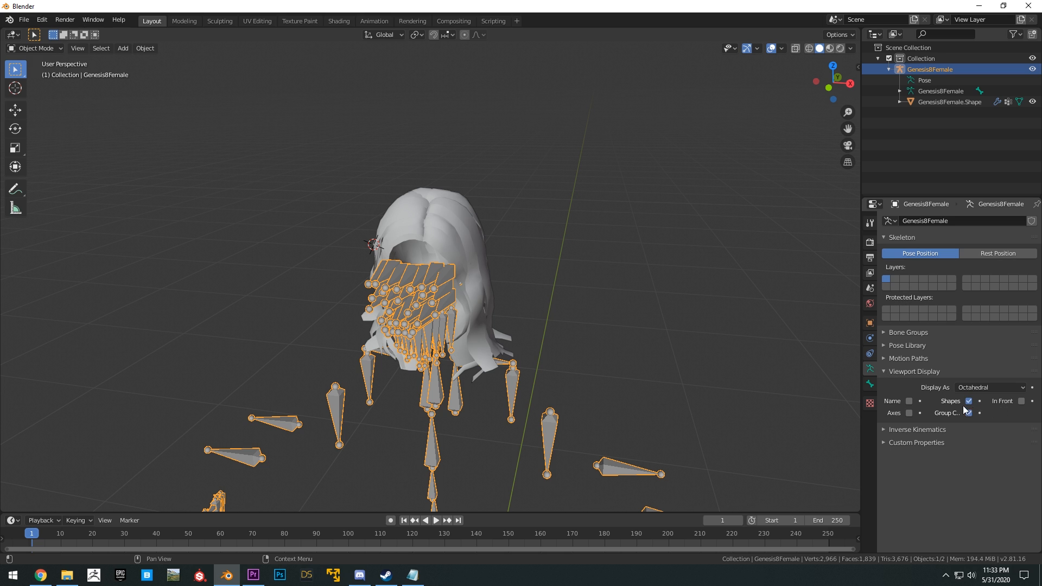
left_click(1020, 402)
mouse_move(594, 323)
middle_mouse_down()
mouse_move(408, 283)
mouse_move(359, 293)
mouse_move(305, 259)
middle_mouse_up()
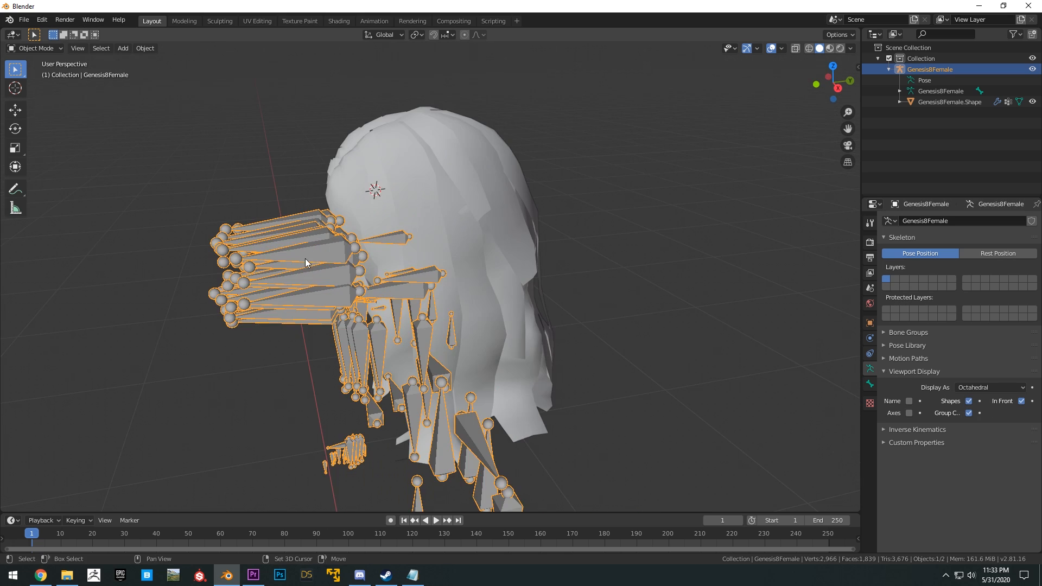
Step: Add the hair mesh to the armature selection and switch it to Weight Paint mode
left_click(447, 200, "shift")
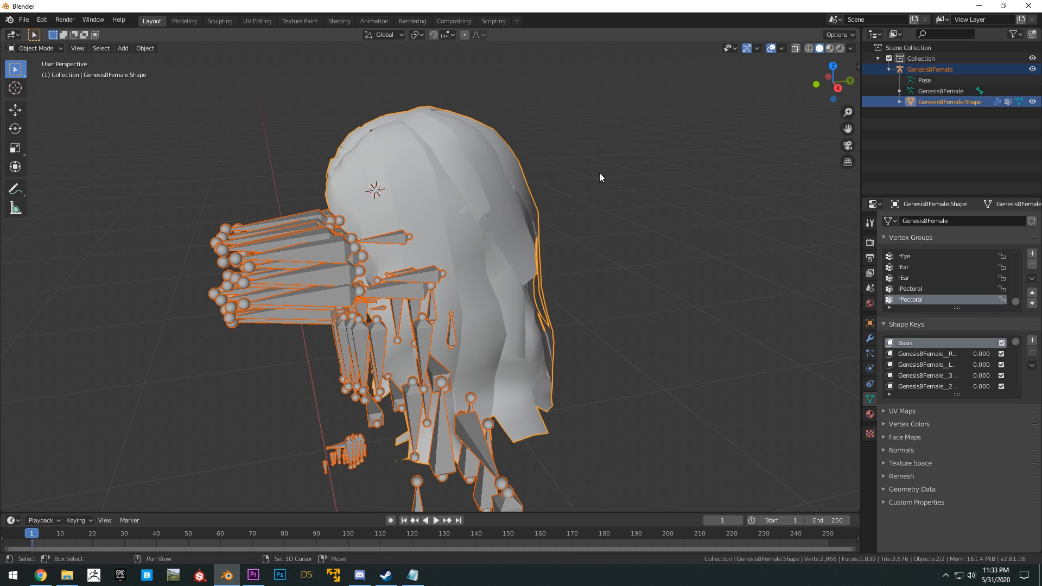
left_click(36, 48)
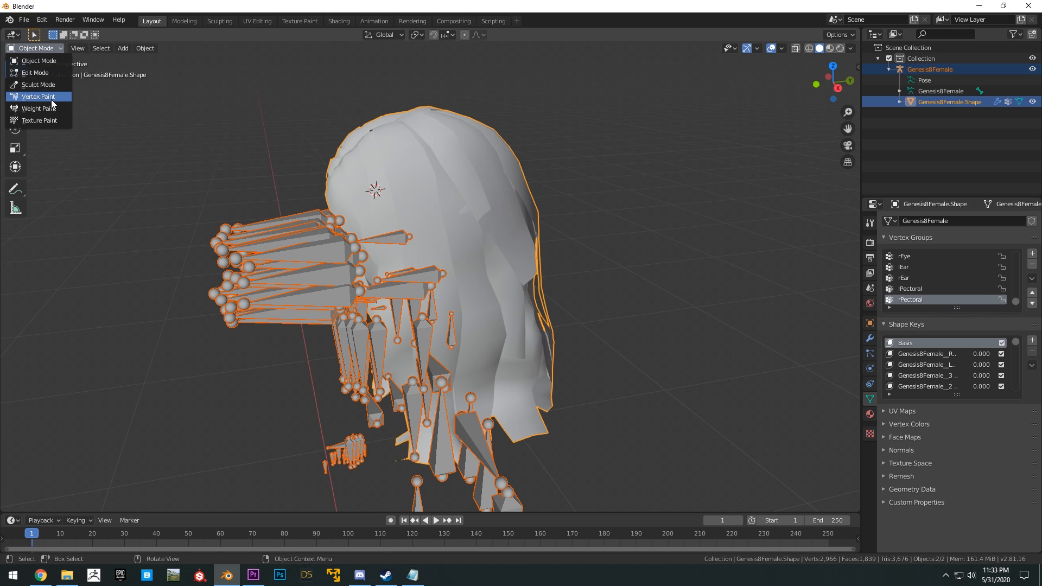
left_click(45, 110)
scroll(355, 205, "up", 1)
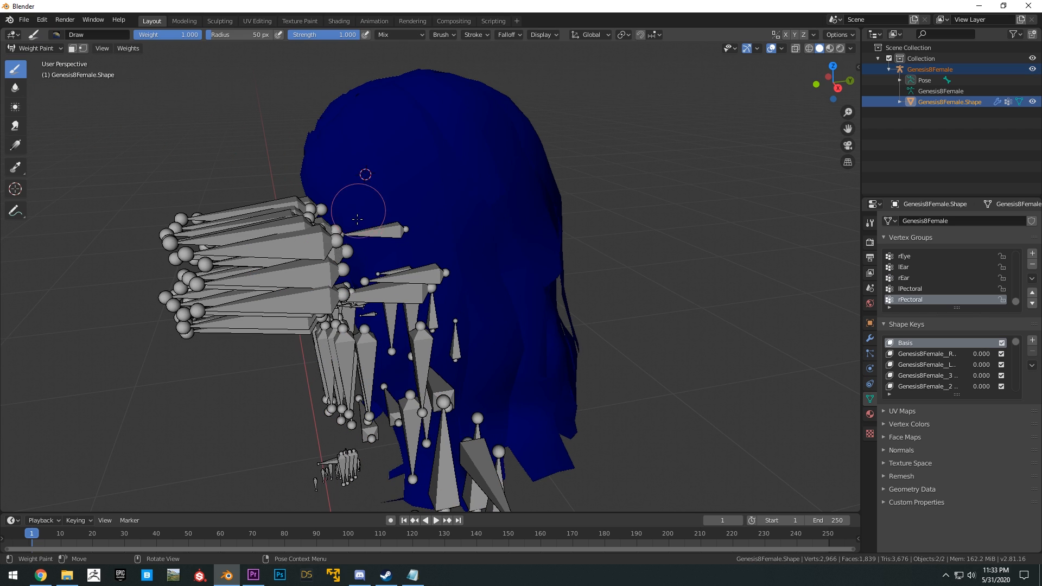
mouse_move(355, 204)
middle_mouse_down()
mouse_move(374, 247)
mouse_move(358, 213)
middle_mouse_up()
Step: Make the head vertex group of Genesis8Female.Shape active and check its weights on the hair
scroll(915, 281, "up", 12)
scroll(915, 277, "up", 10)
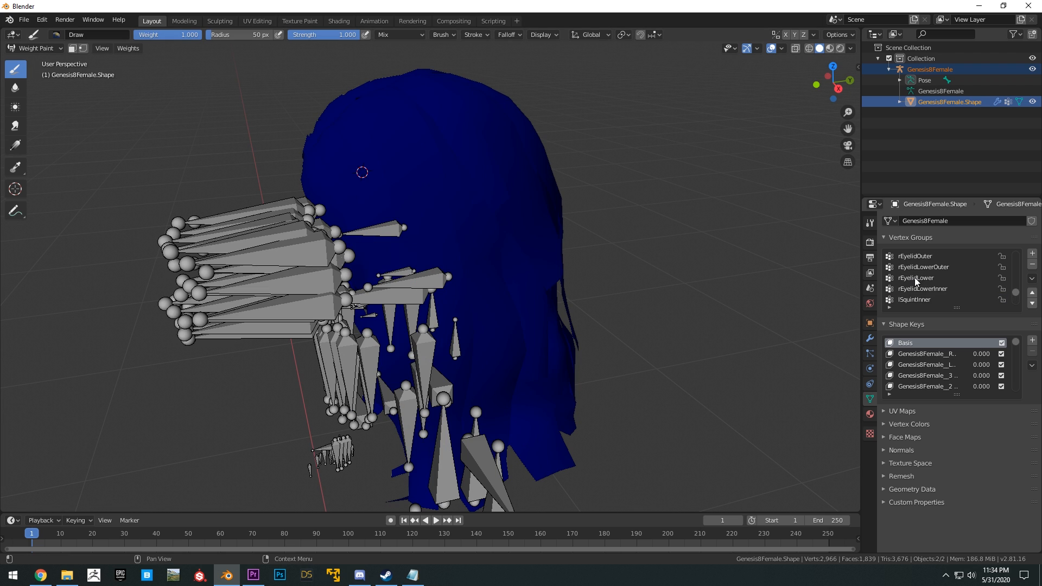
scroll(930, 268, "up", 3)
left_click(915, 288)
middle_click_drag(478, 292, 553, 244)
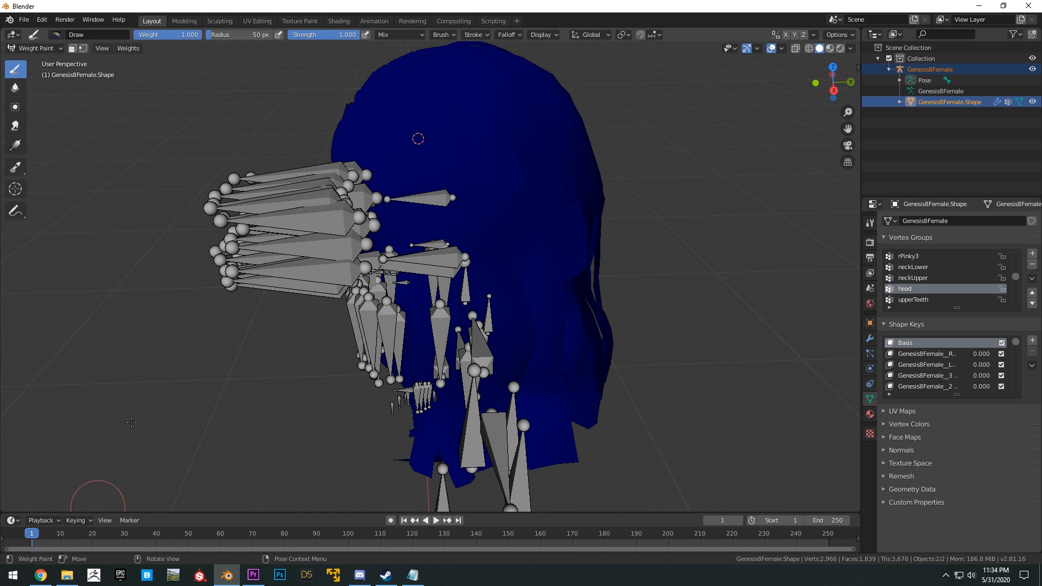
Step: In Edit Mode, assign all the hair vertices to the head vertex group with a weight of 1.000
left_click(41, 48)
left_click(40, 72)
middle_click_drag(348, 228, 407, 233)
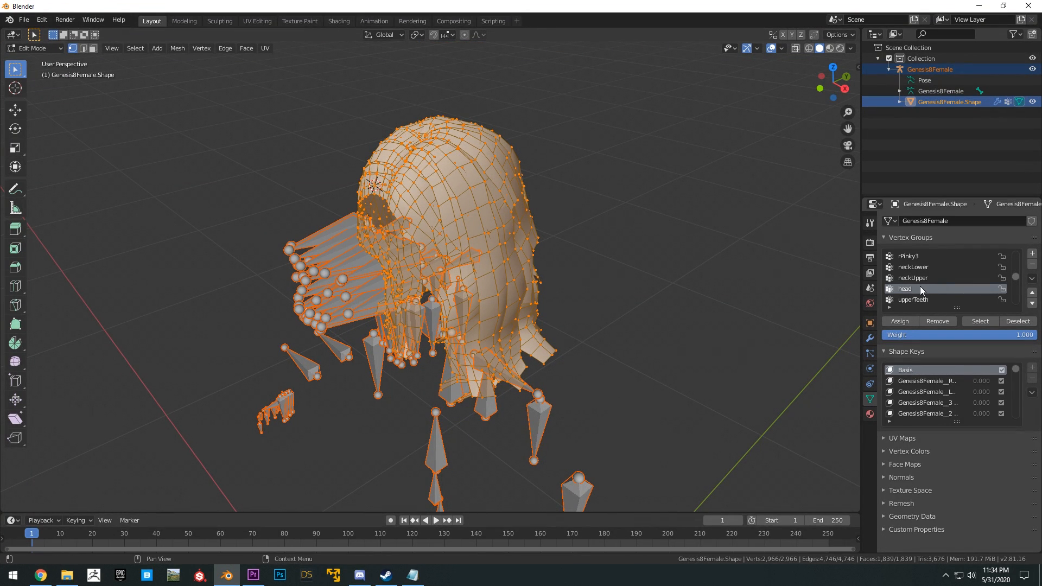
middle_click_drag(701, 273, 617, 245)
left_click(899, 321)
middle_click_drag(527, 222, 582, 238)
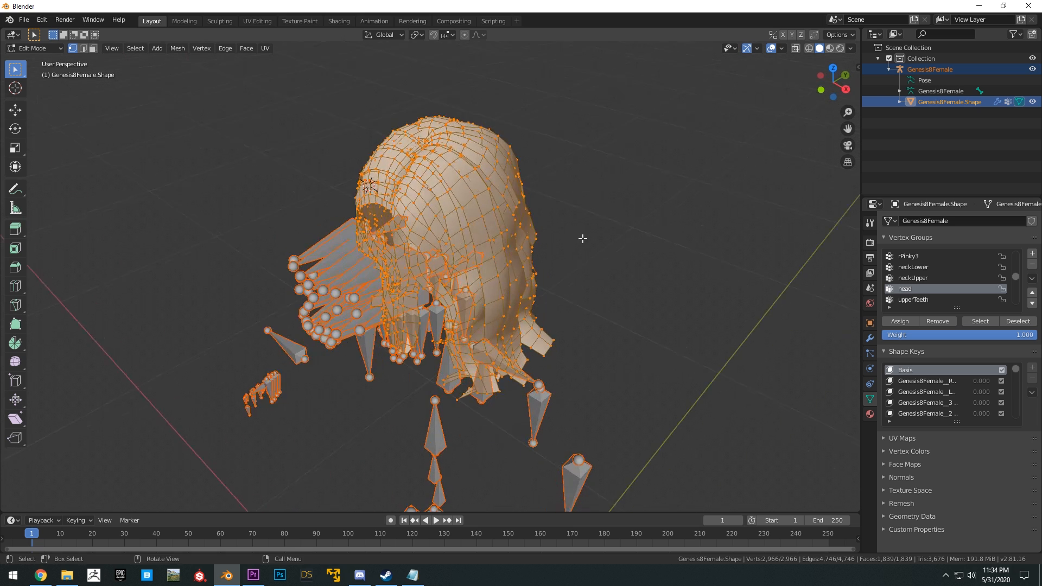
Step: Check the hair's head weights in Weight Paint mode and return to Object Mode
left_click(32, 47)
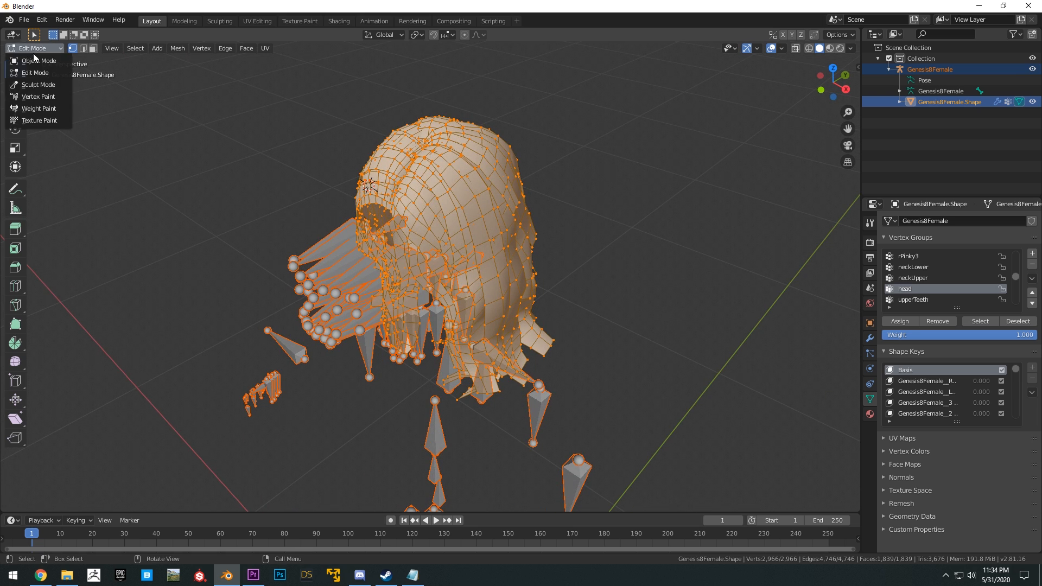
left_click(38, 108)
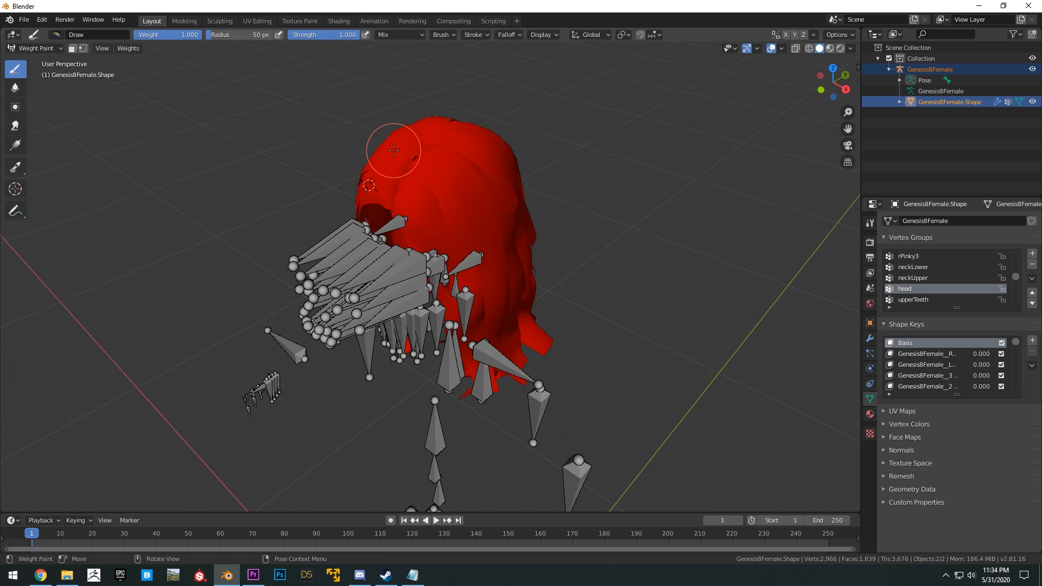
middle_click_drag(500, 228, 586, 239)
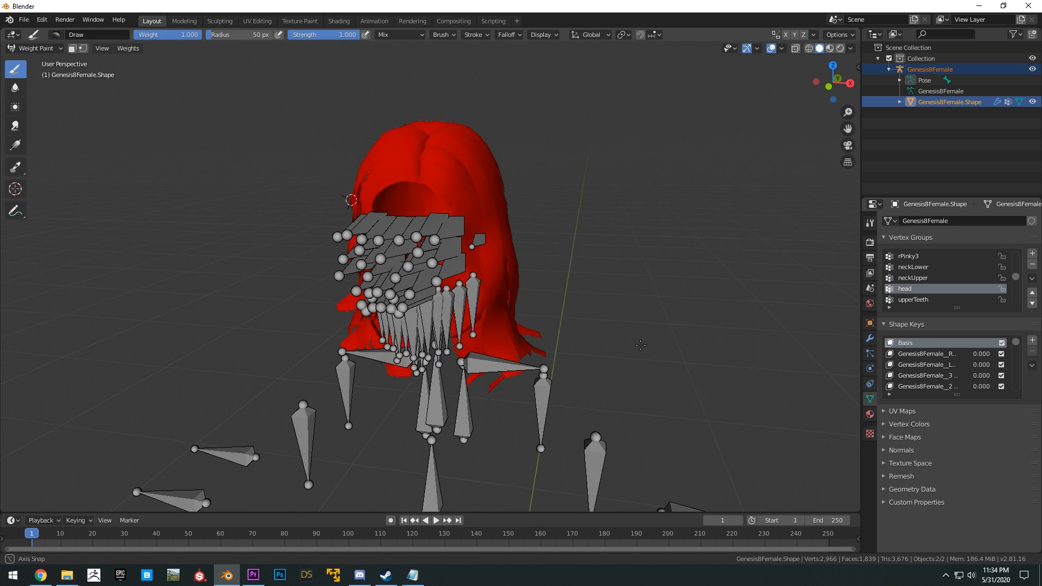
left_click(36, 48)
left_click(33, 61)
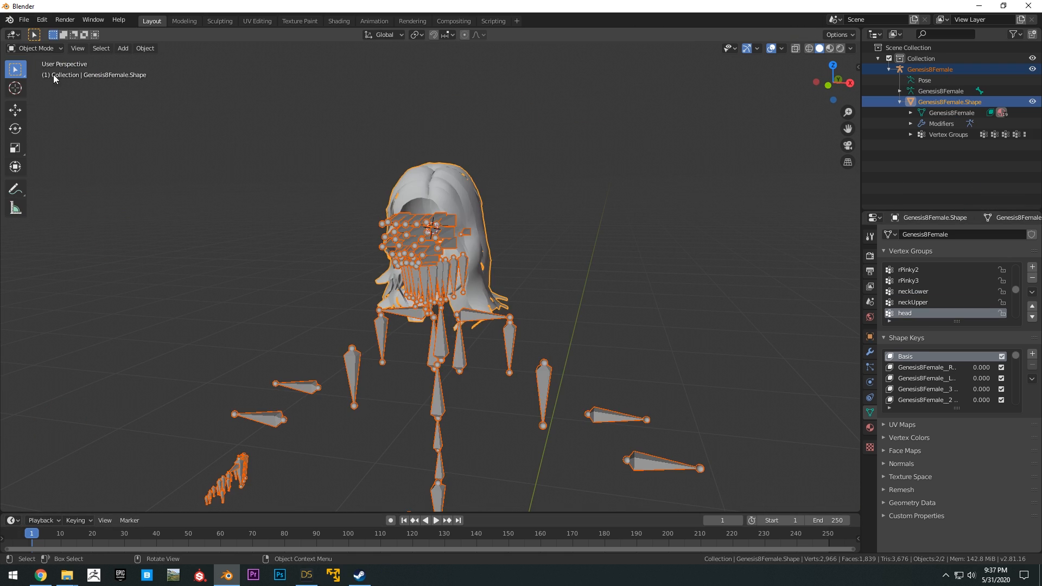
Step: Start an FBX export of the hair and armature to the Desktop under the file name HairMesh
middle_click_drag(421, 242, 459, 278)
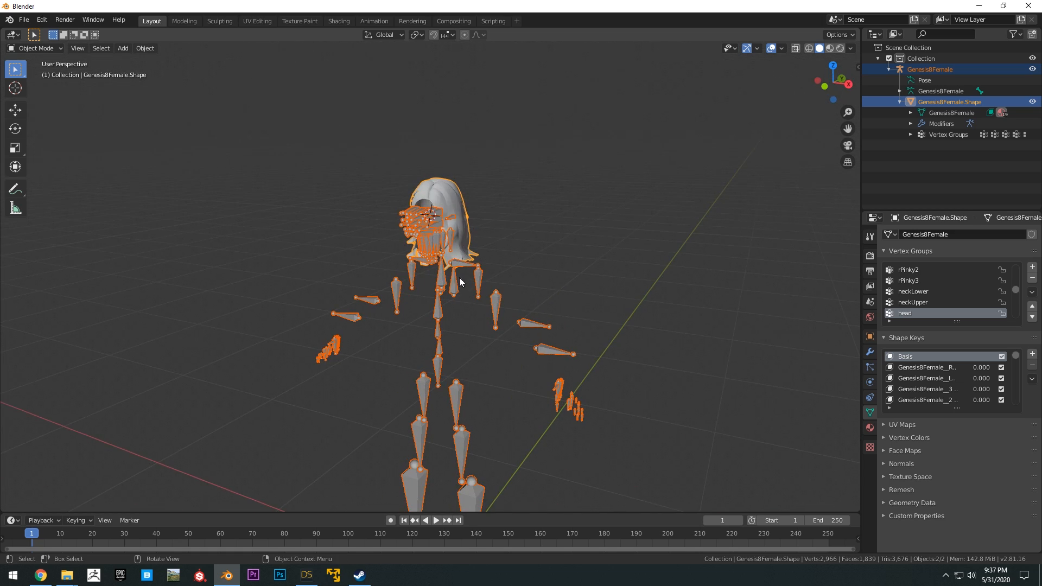
middle_click_drag(544, 340, 605, 364)
middle_click_drag(442, 229, 447, 251, "shift")
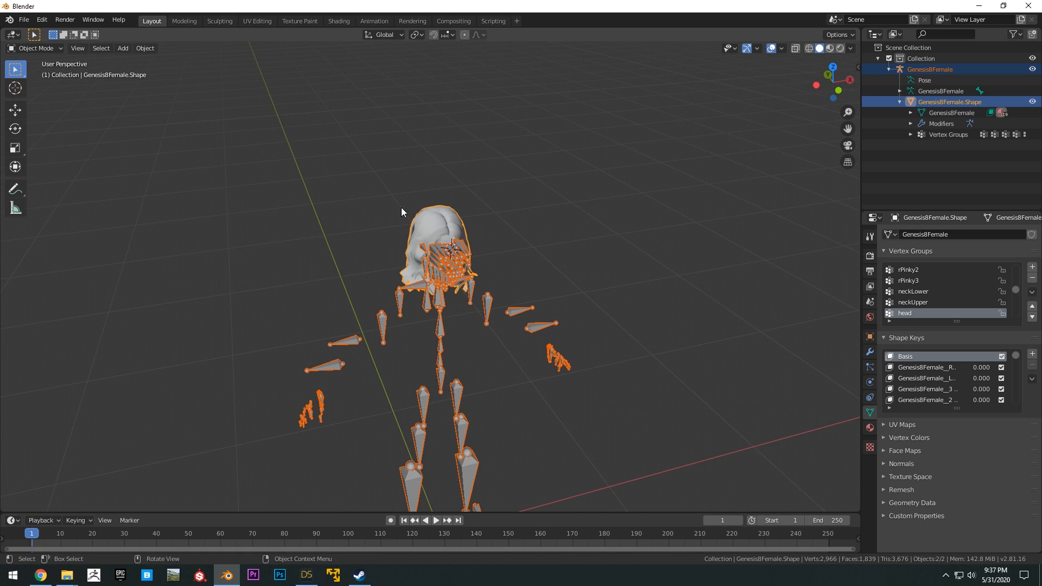
left_click(24, 20)
mouse_move(59, 178)
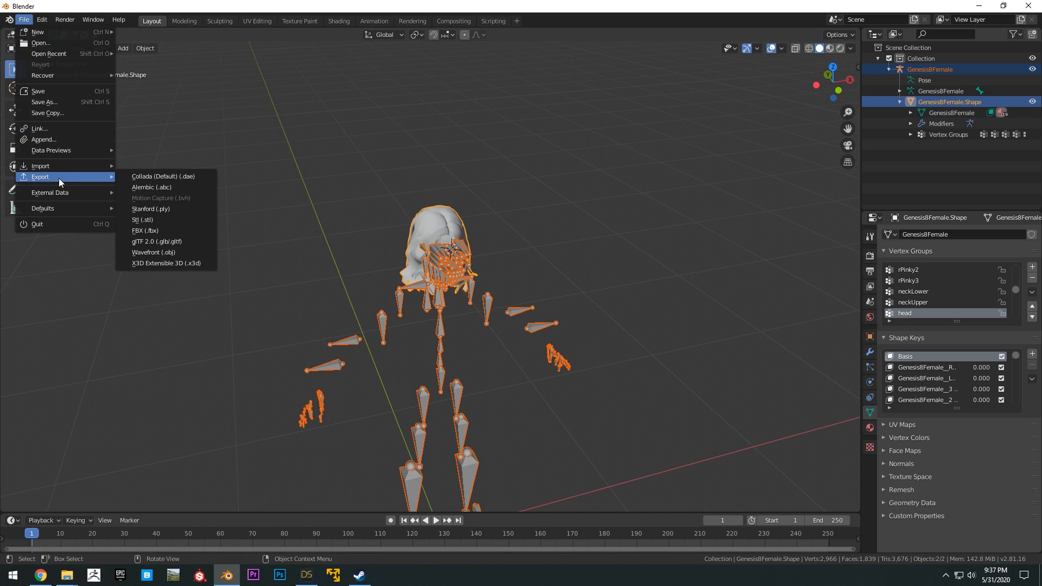
left_click(158, 229)
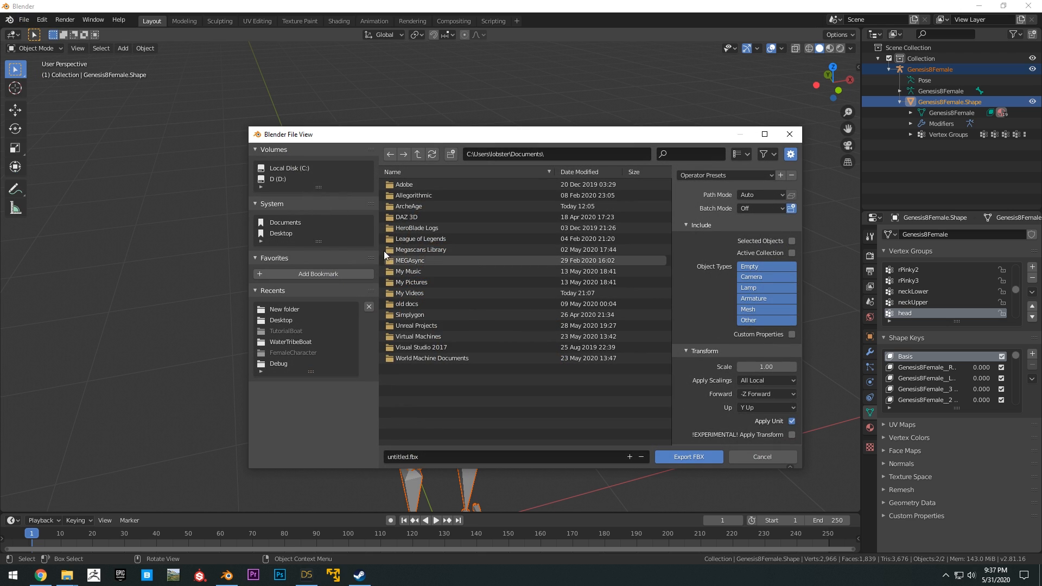
left_click(295, 232)
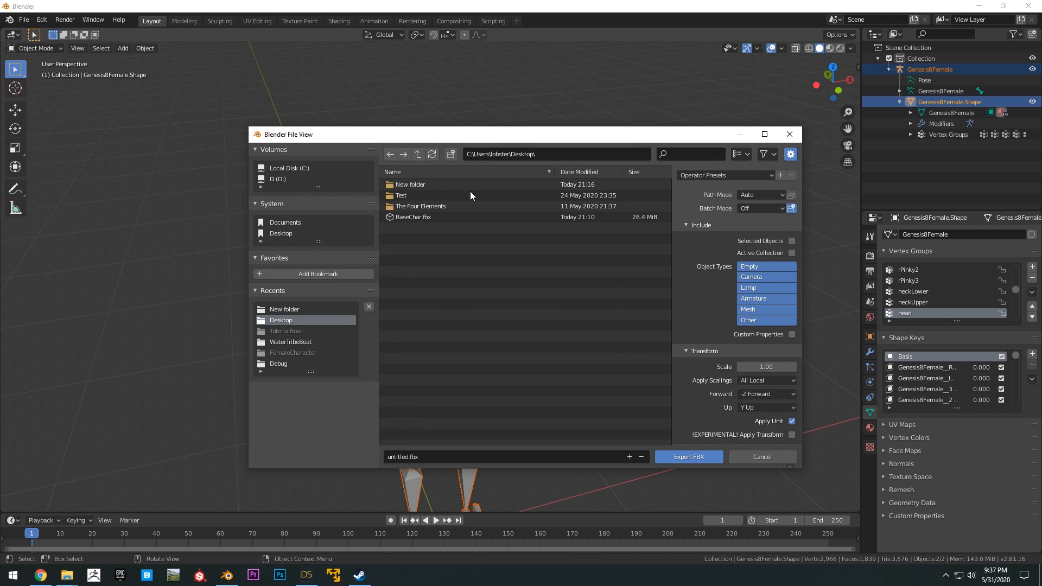
left_click(432, 455)
type("HairMesh")
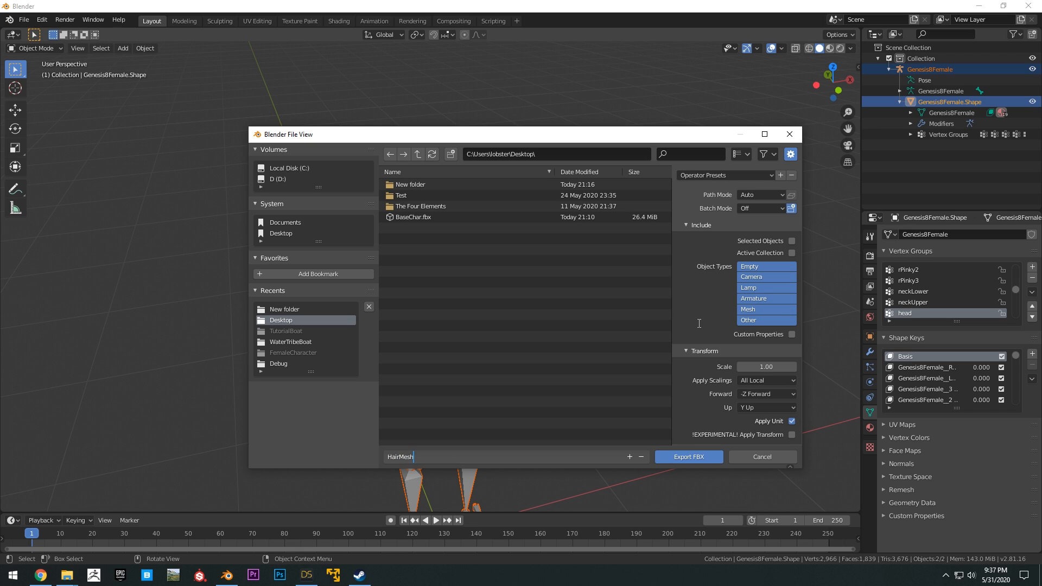
key("Return")
Step: Turn off Add Leaf Bones, Bake Animation and Apply Modifiers for the FBX export
scroll(706, 280, "down", 2)
left_click(695, 426)
scroll(706, 423, "down", 4)
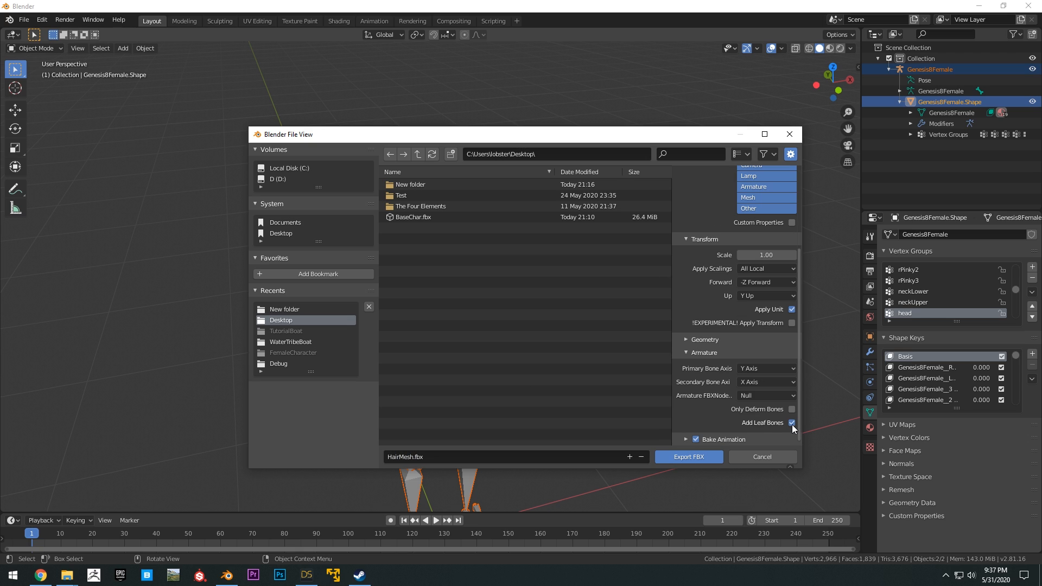
left_click(792, 423)
left_click(684, 337)
scroll(726, 347, "down", 3)
scroll(728, 347, "down", 1)
left_click(791, 310)
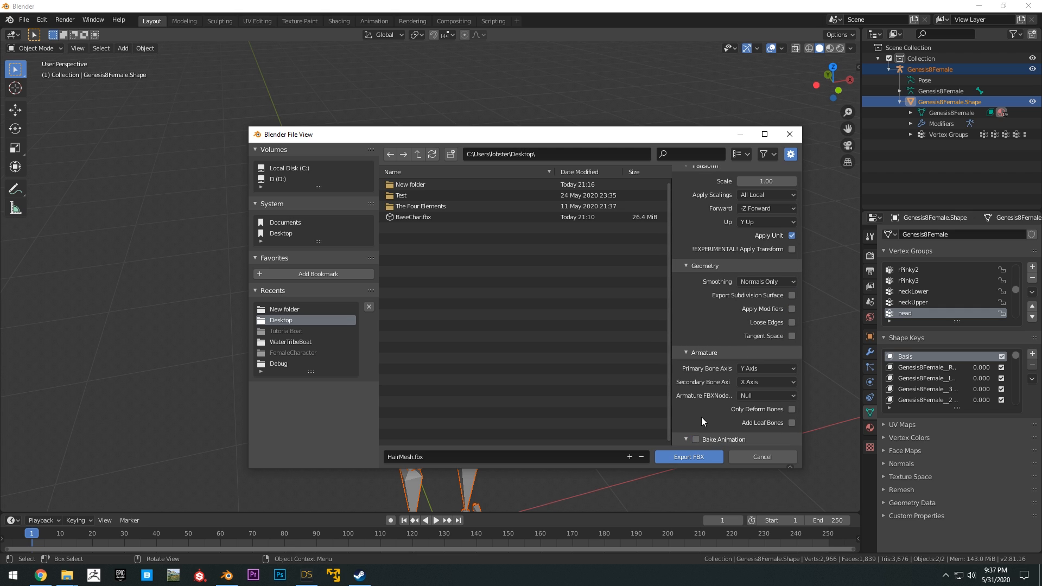
Step: Limit the export to Selected Objects and export HairMesh.fbx
scroll(705, 407, "up", 8)
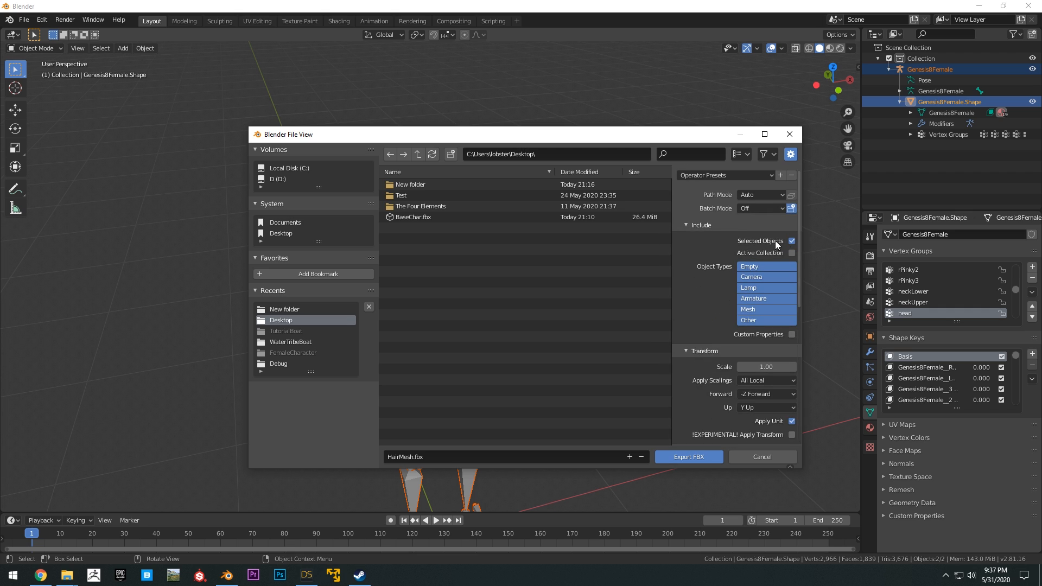
scroll(708, 245, "down", 8)
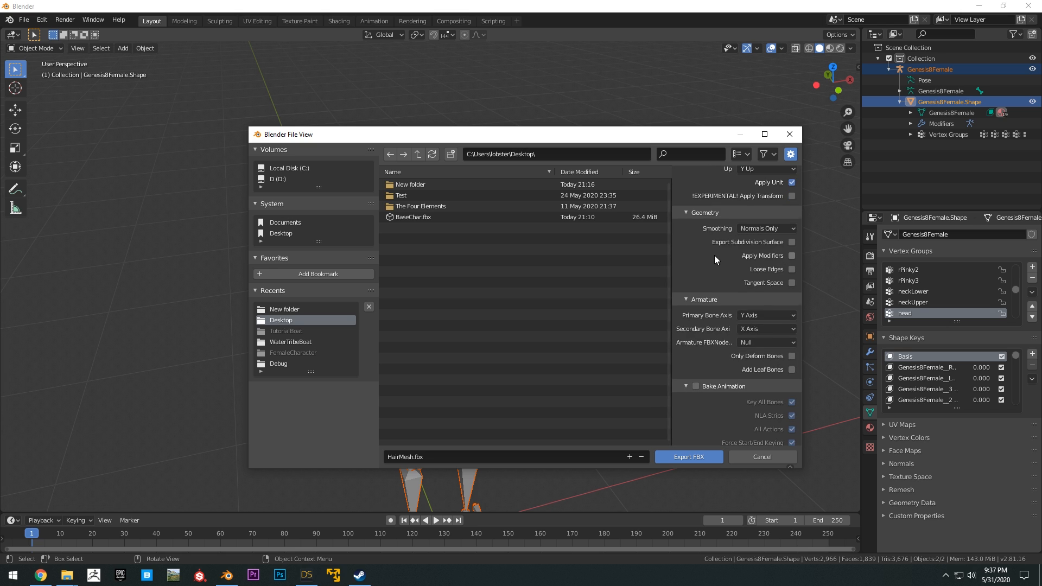
scroll(718, 257, "up", 5)
scroll(754, 290, "down", 7)
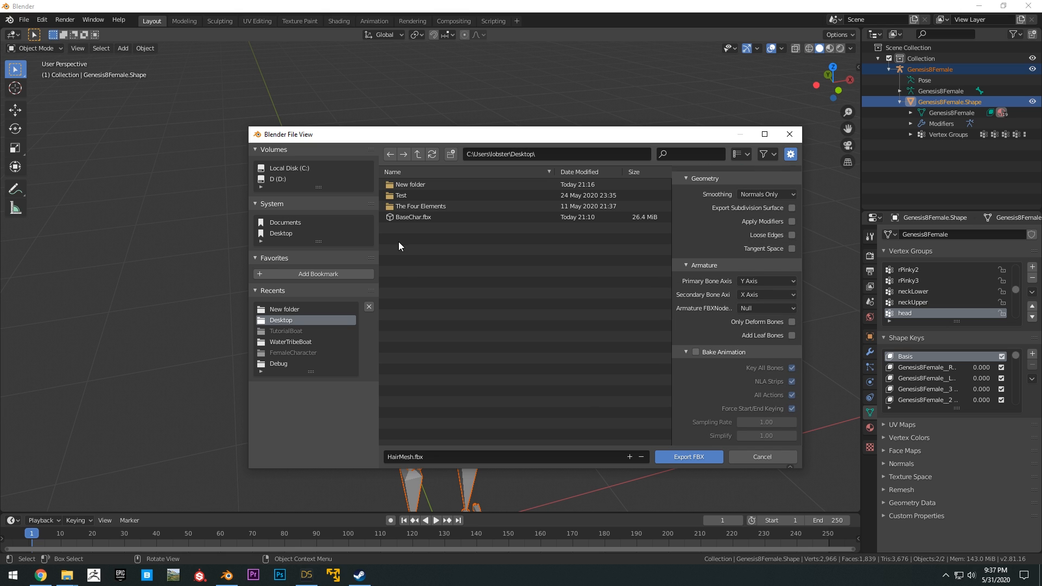
left_click(673, 456)
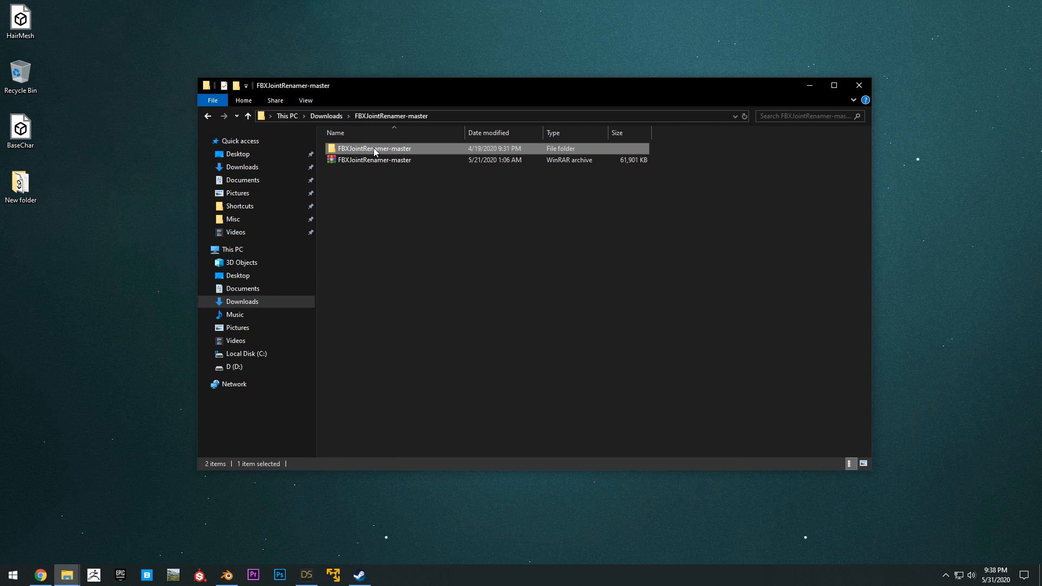
Step: Open the inner FBXJointRenamer-master folder in File Explorer, and examine the hair and skeleton back in Blender
double_click(374, 148)
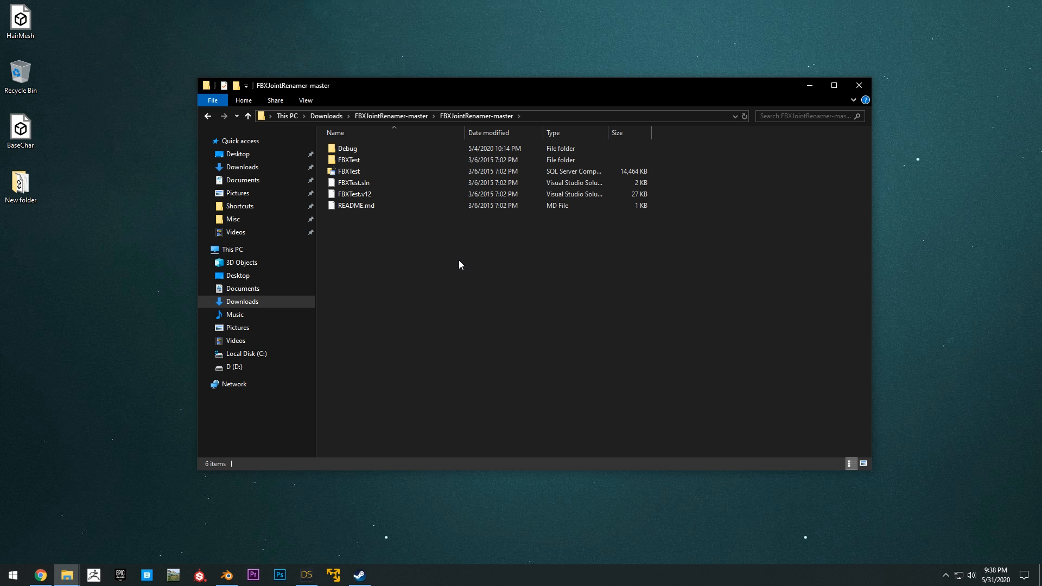
key("alt+Tab")
middle_click_drag(486, 272, 529, 207)
middle_click_drag(481, 297, 510, 248, "shift")
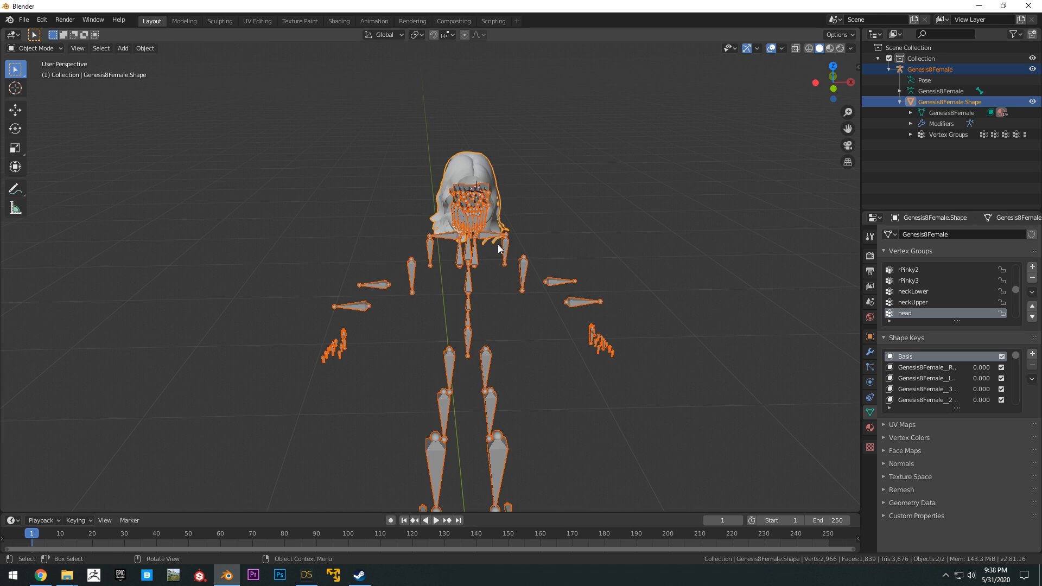
left_click(979, 5)
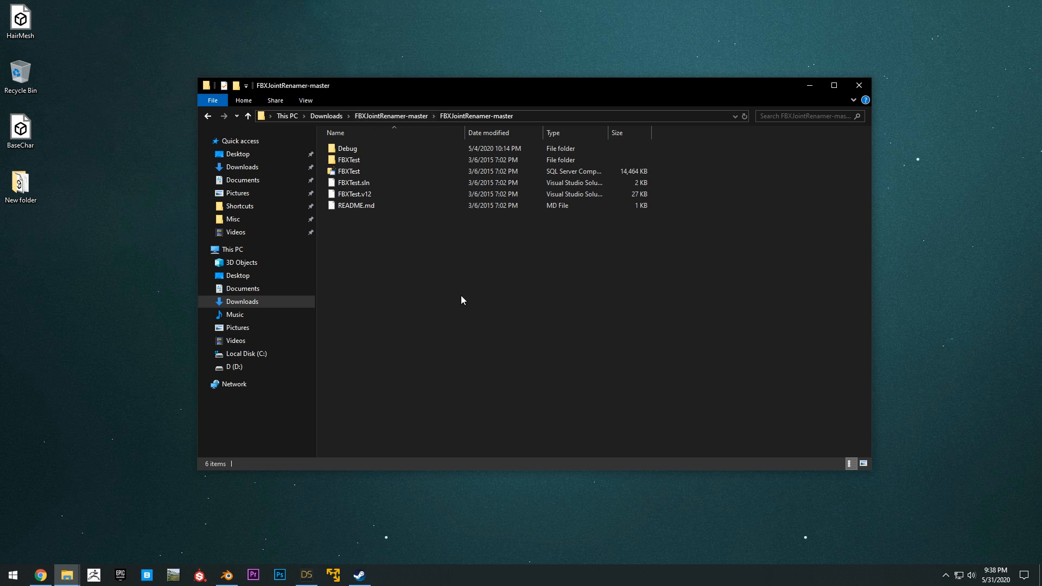
Step: Move the HairMesh file from the desktop into the Debug folder of FBXJointRenamer-master
left_click(326, 116)
double_click(371, 227)
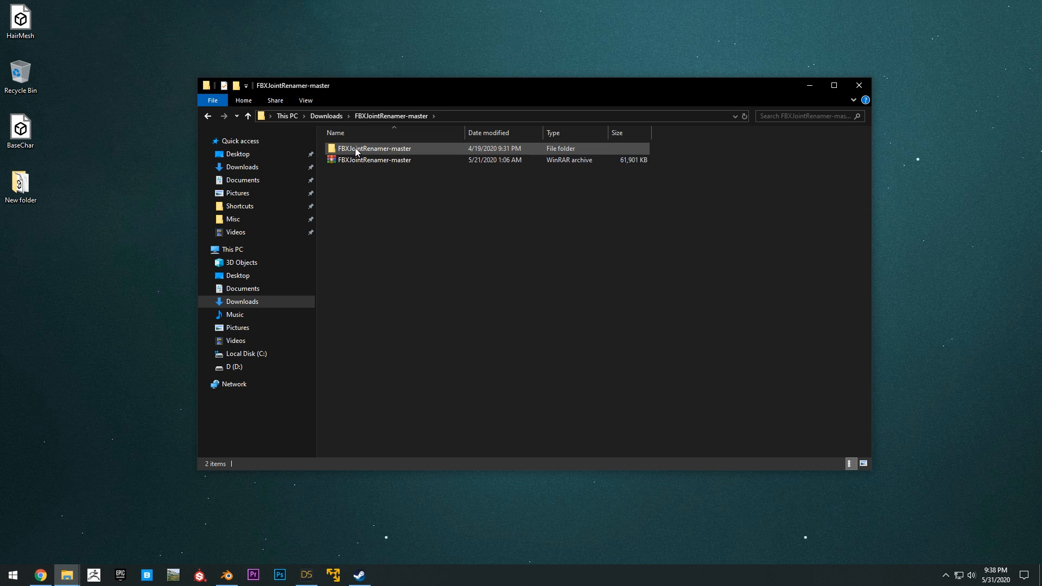
double_click(354, 148)
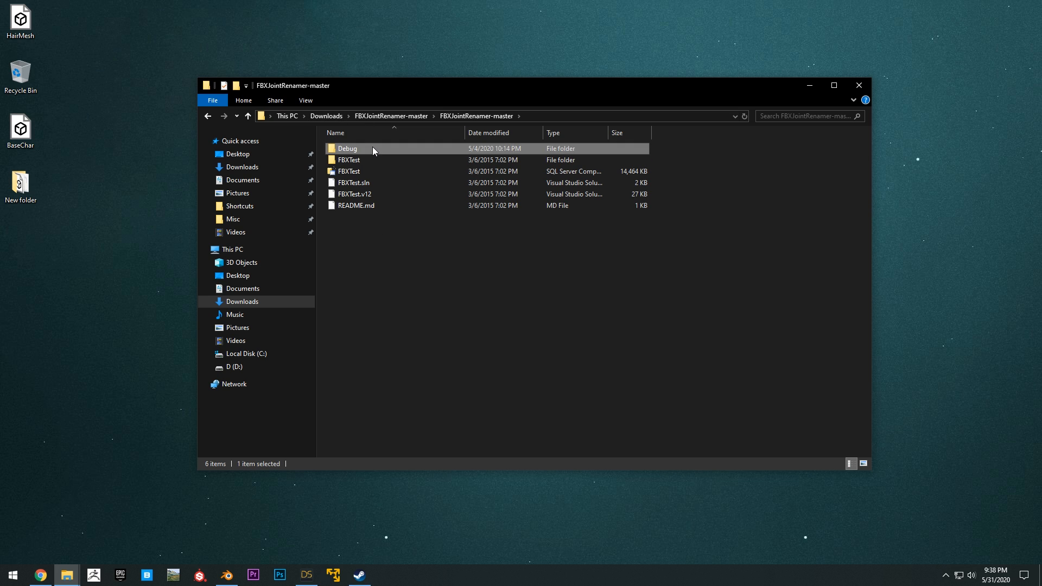
double_click(372, 146)
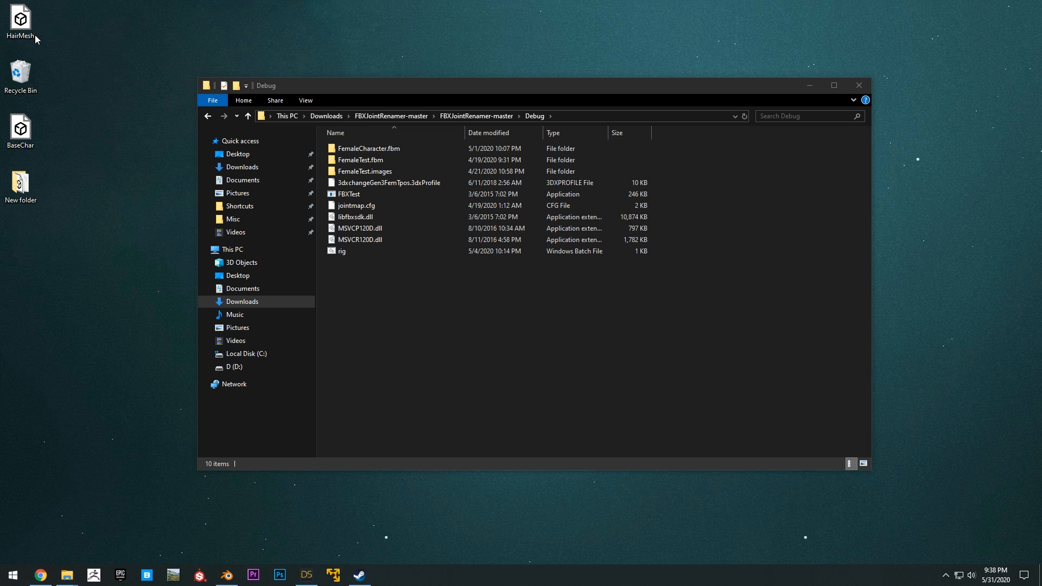
left_click(22, 25)
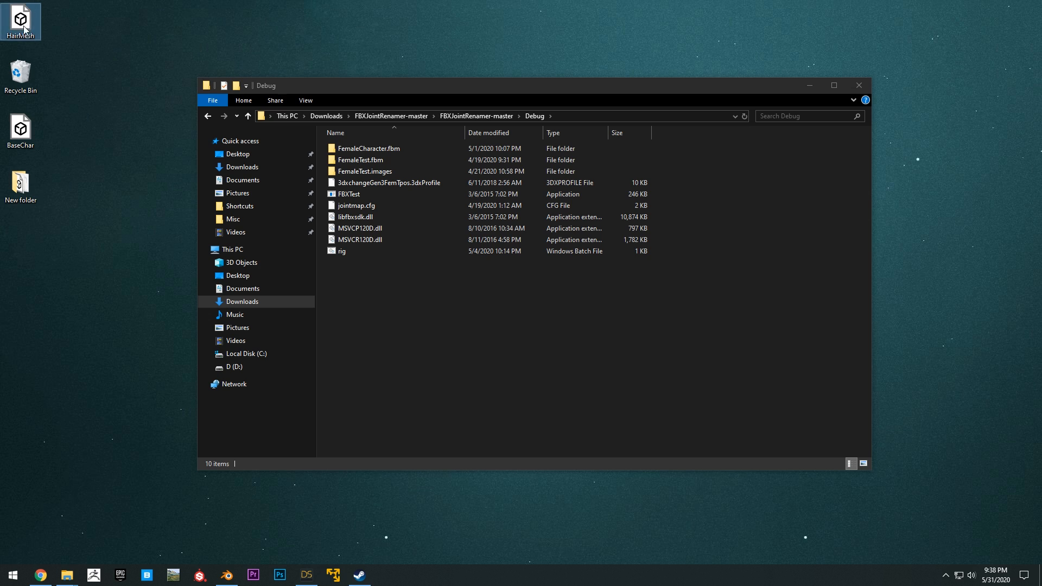
left_click_drag(324, 213, 400, 302)
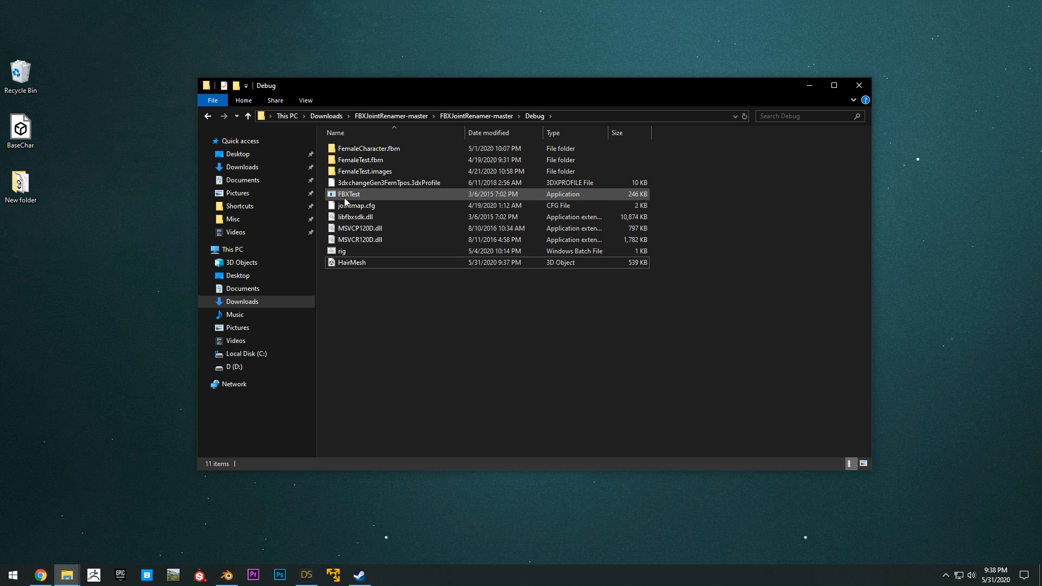
Step: Edit the rig batch file so its command reads FBXTest.exe HairMesh.fbx, and save it
right_click(358, 249)
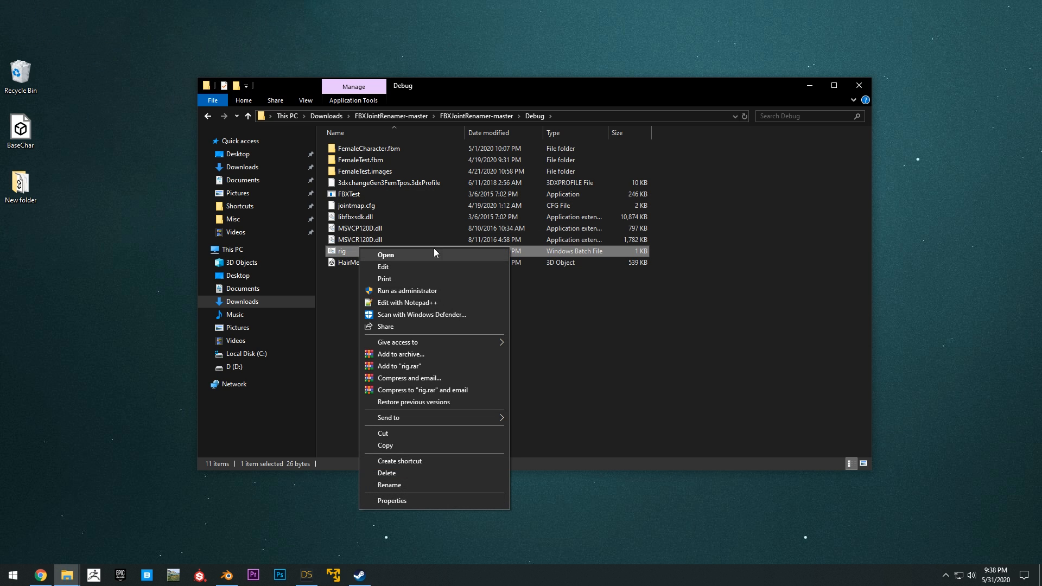
left_click(401, 267)
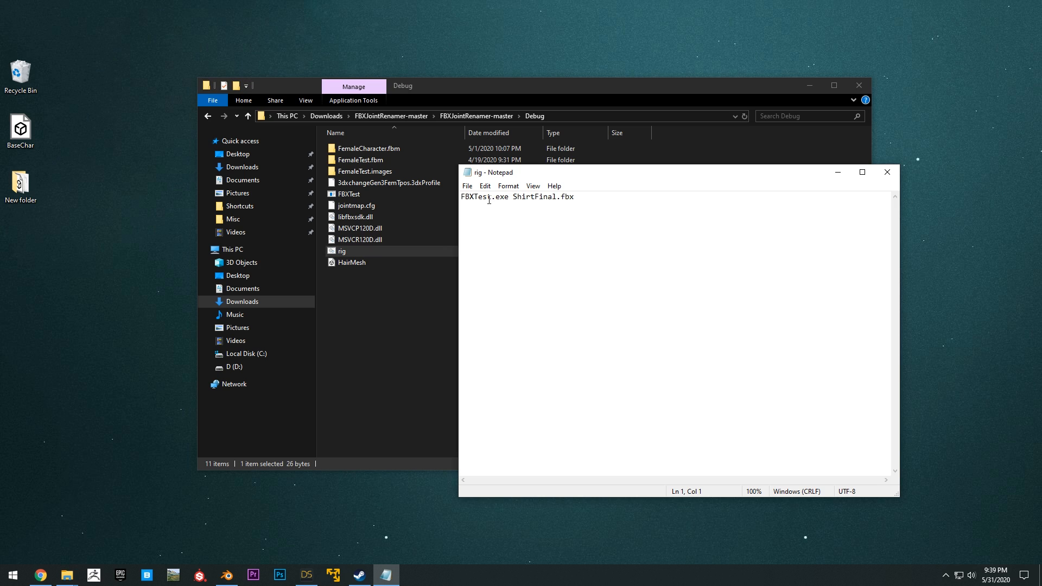
left_click_drag(513, 197, 554, 198)
type("HairMesh")
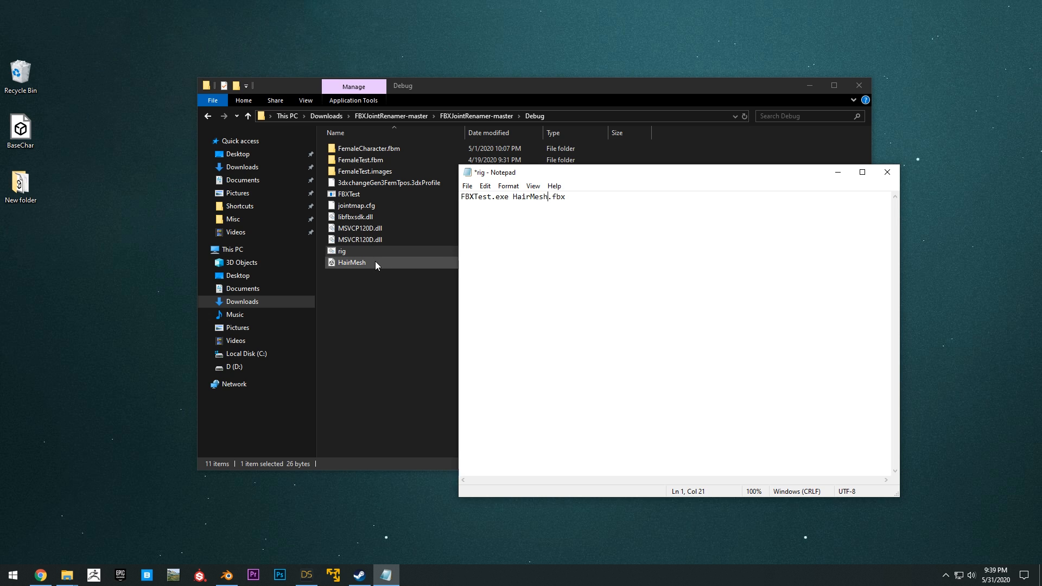
key("ctrl+s")
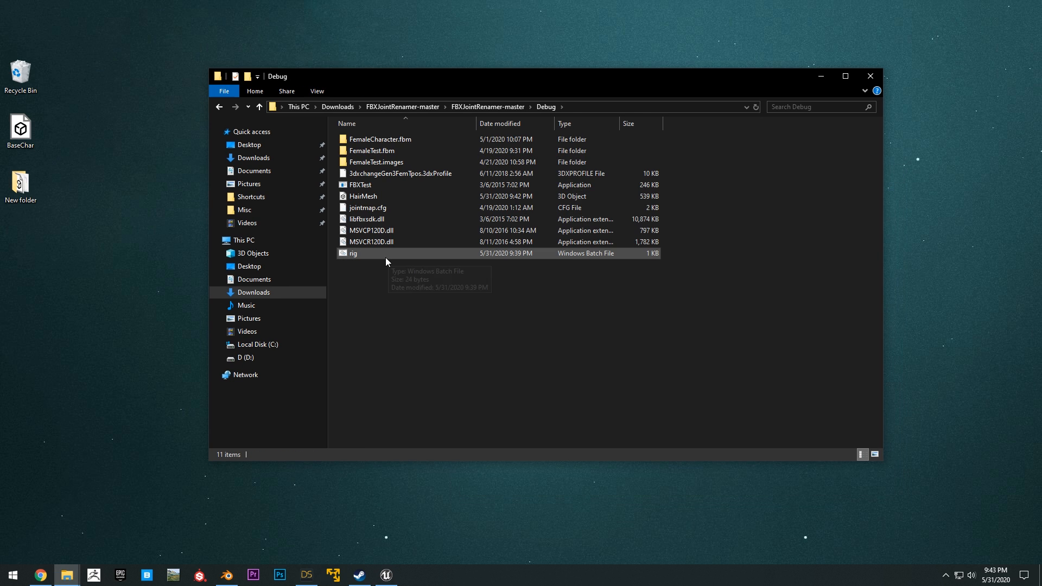
Step: Run the rig batch file and move the generated output file to an empty spot on the desktop
double_click(354, 254)
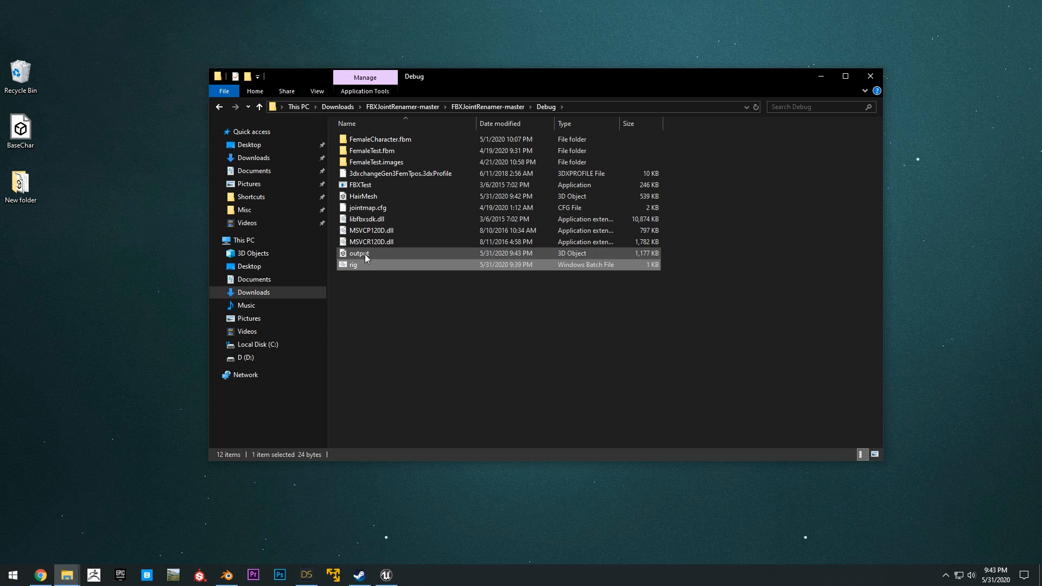
left_click(365, 254)
left_click(89, 211)
key("ctrl+v")
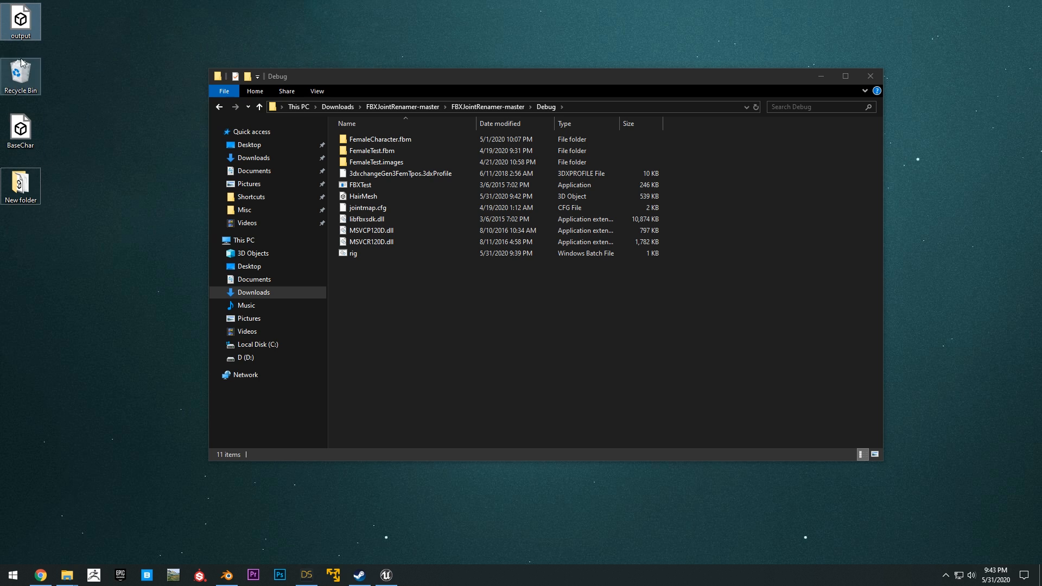
left_click_drag(20, 26, 140, 171)
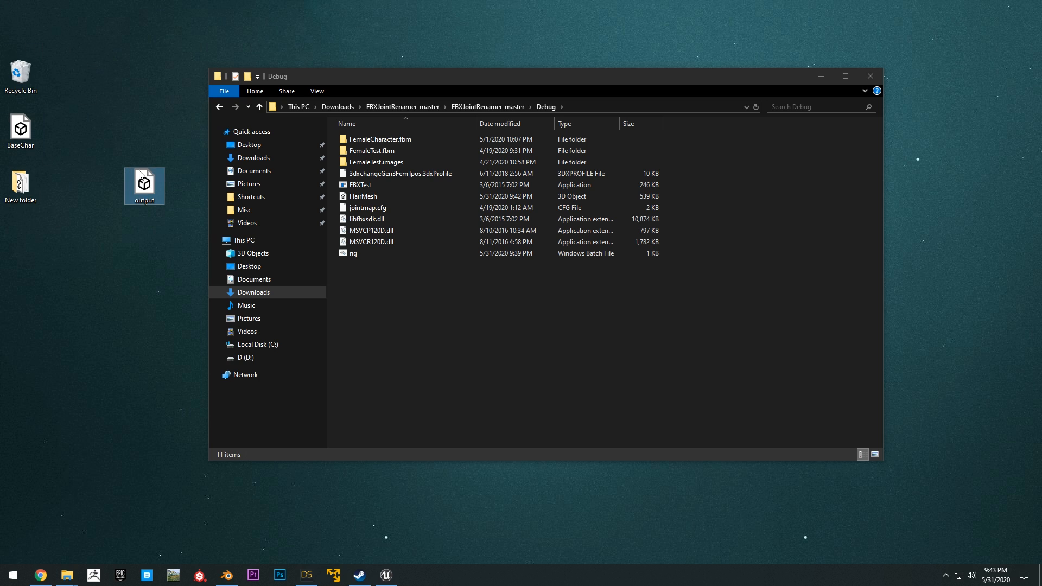
Step: Rename the output file on the desktop as HairMesh and close the Debug folder window
left_click(148, 201)
type("HairMesh")
key("Return")
left_click(871, 76)
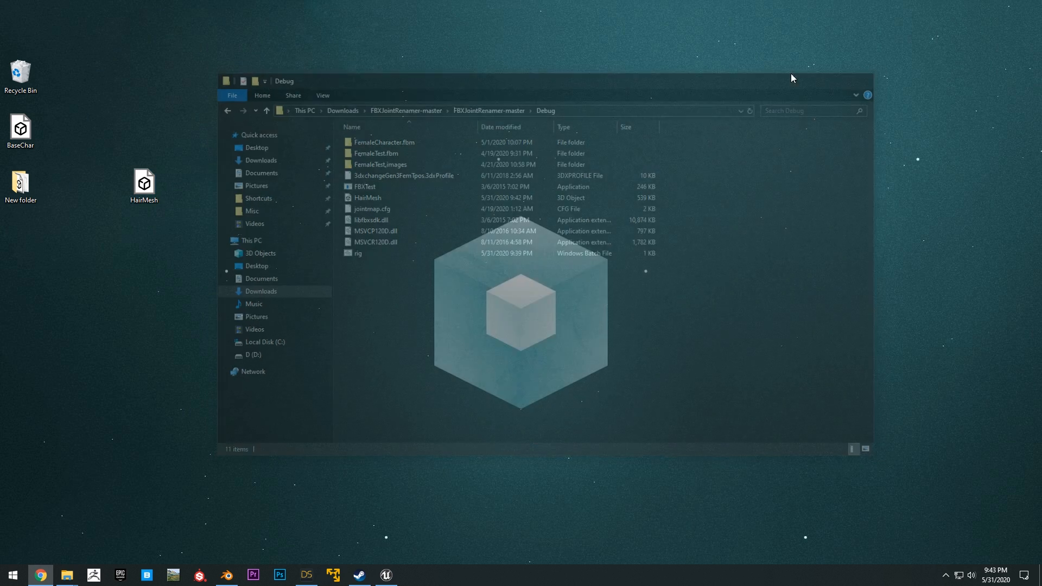
Step: Switch to Unreal Engine and import the desktop HairMesh file into the Content/Hair folder, using FemaleBase_Skeleton as its skeleton
left_click(385, 574)
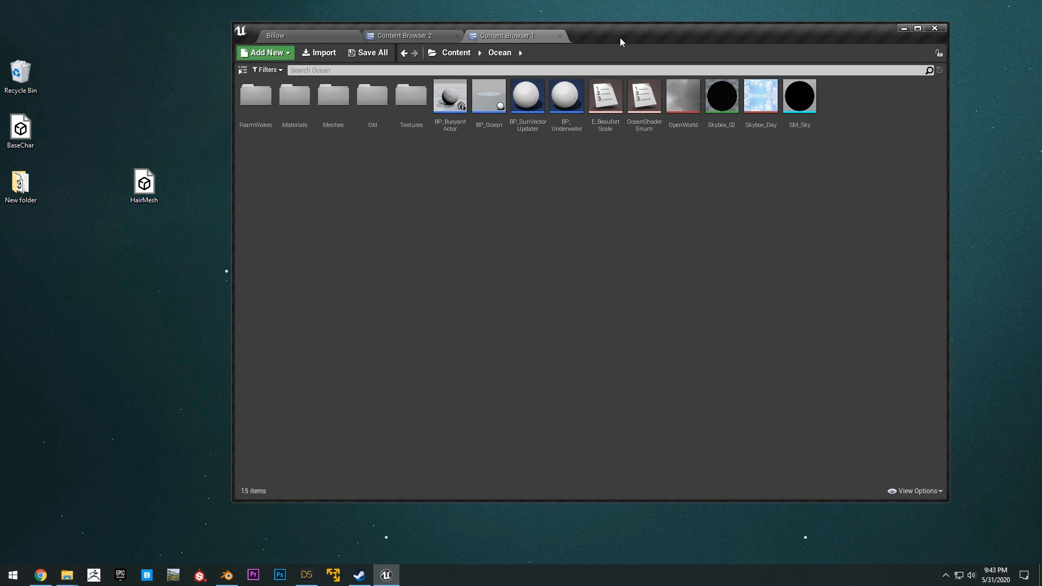
left_click(418, 35)
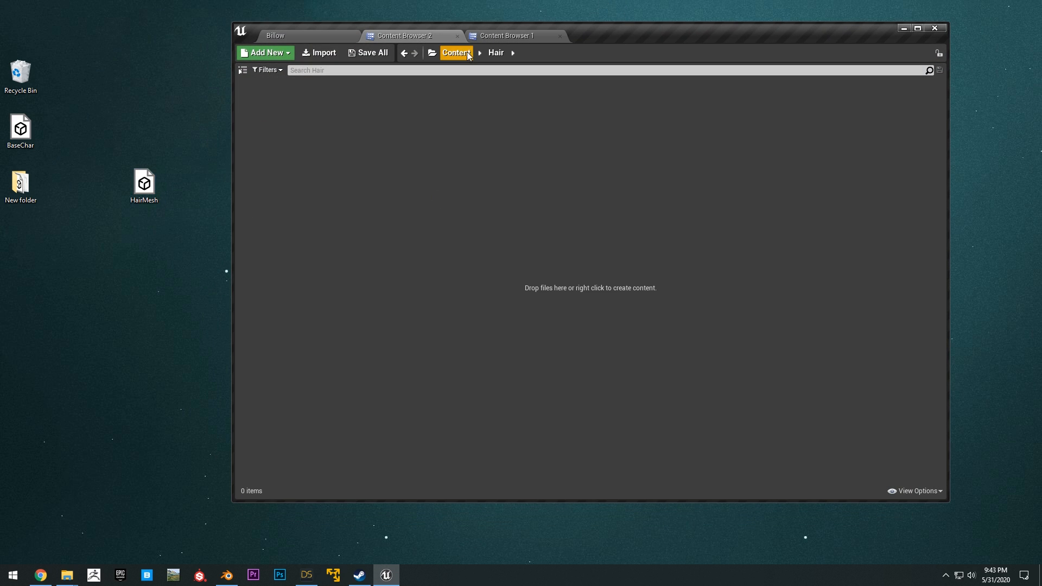
left_click_drag(144, 183, 546, 165)
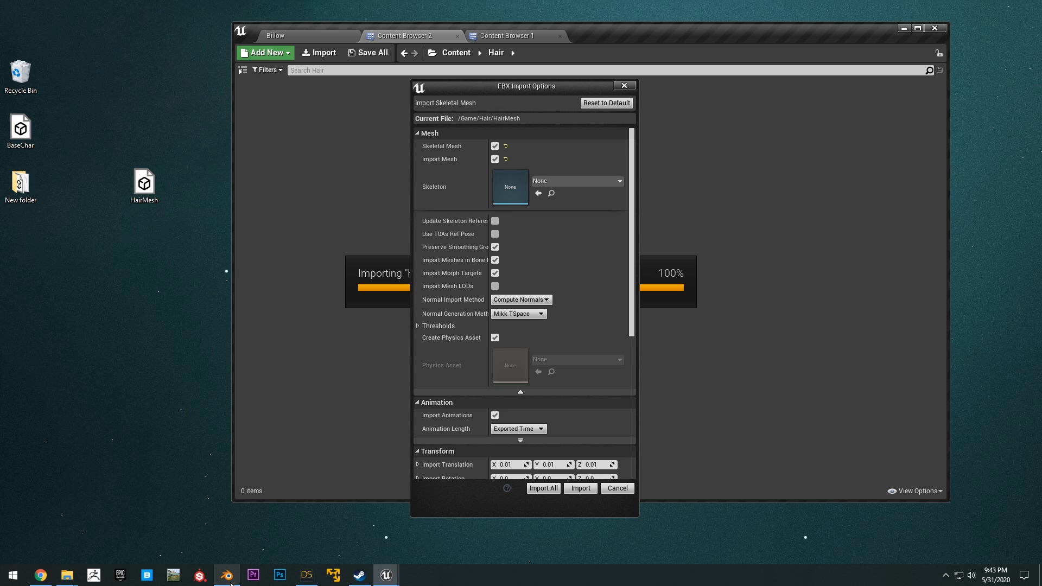
left_click(557, 180)
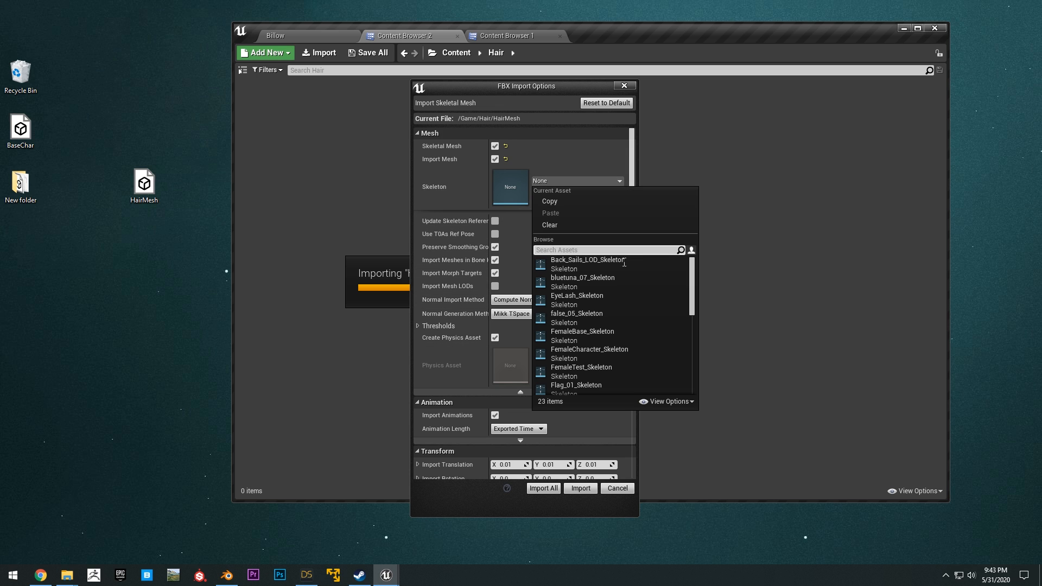
left_click(576, 261)
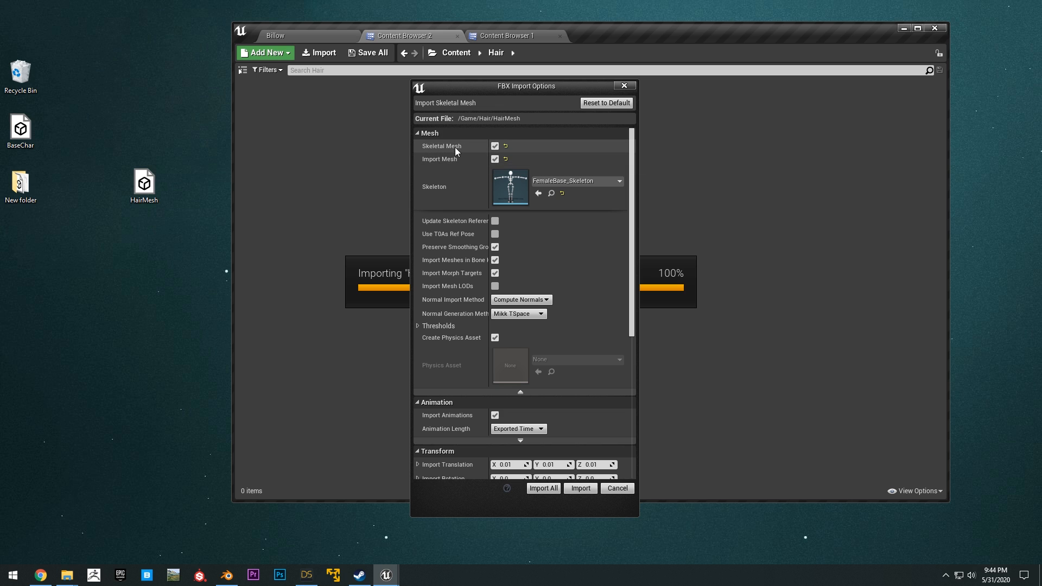
scroll(460, 175, "down", 10)
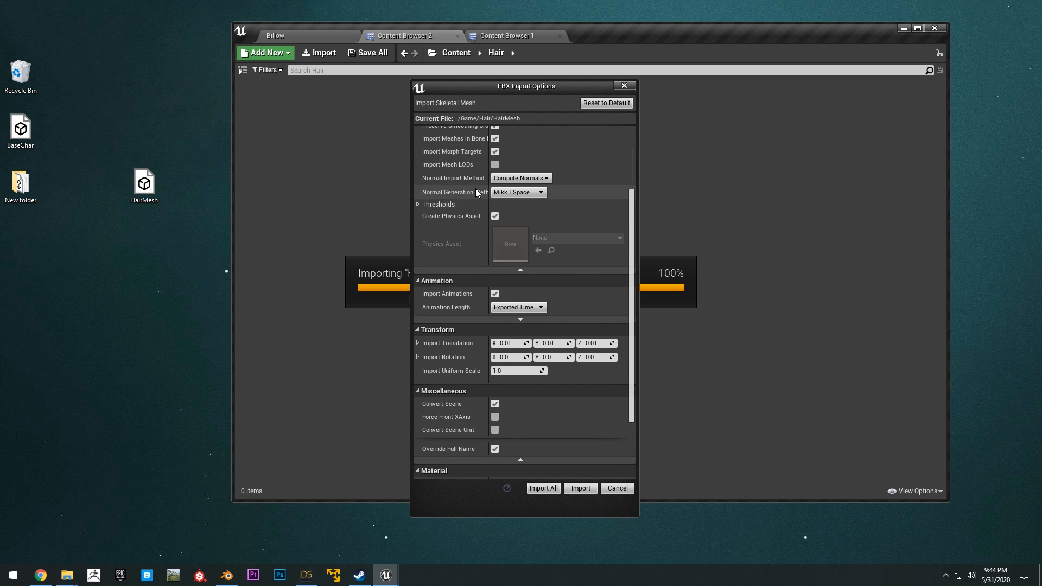
left_click(580, 489)
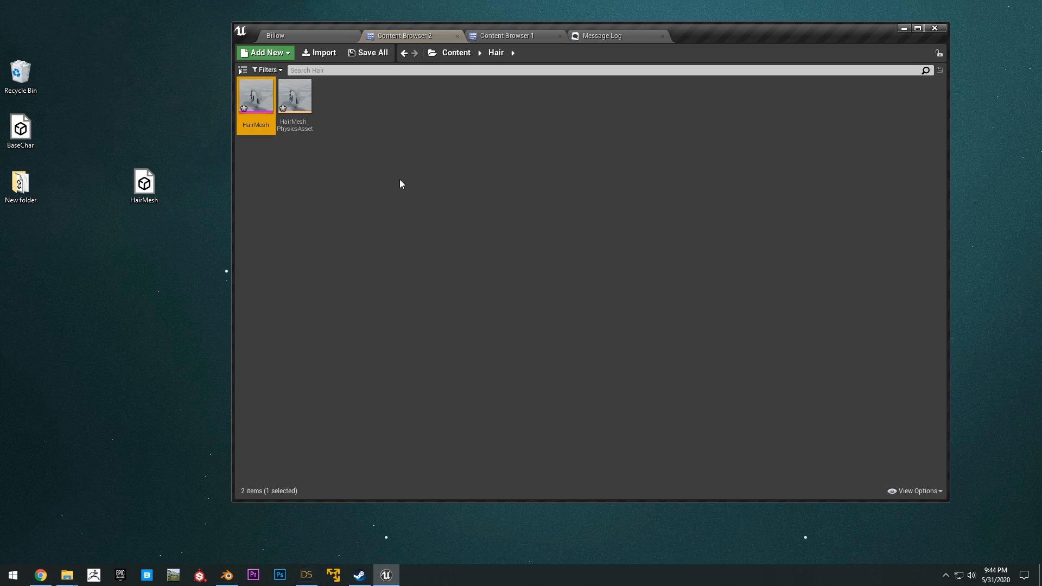
left_click(400, 180)
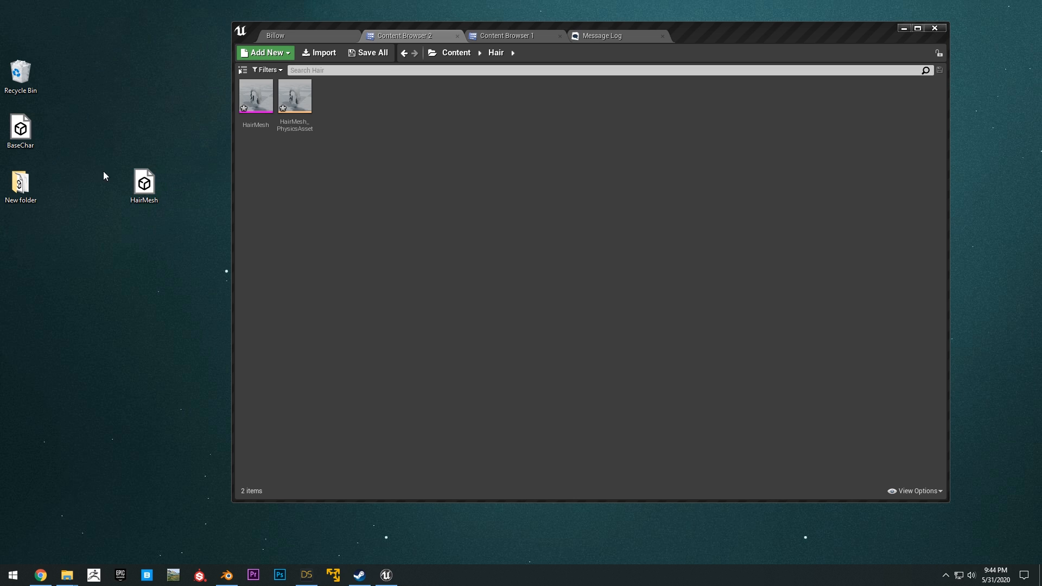
Step: Open New folder from the desktop and delete every file in it except the four hair textures
double_click(25, 187)
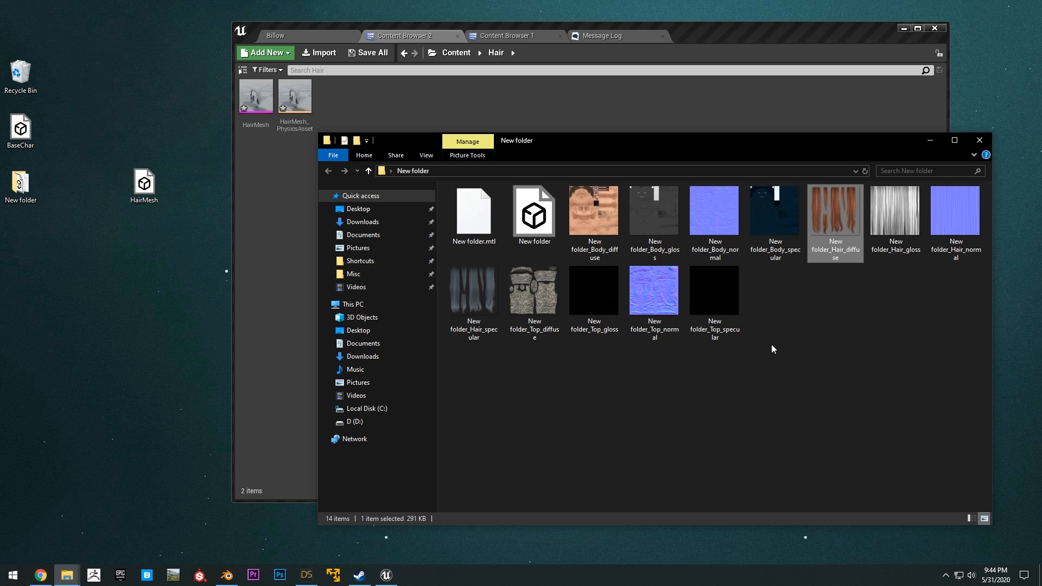
left_click_drag(770, 344, 596, 217)
key("Delete")
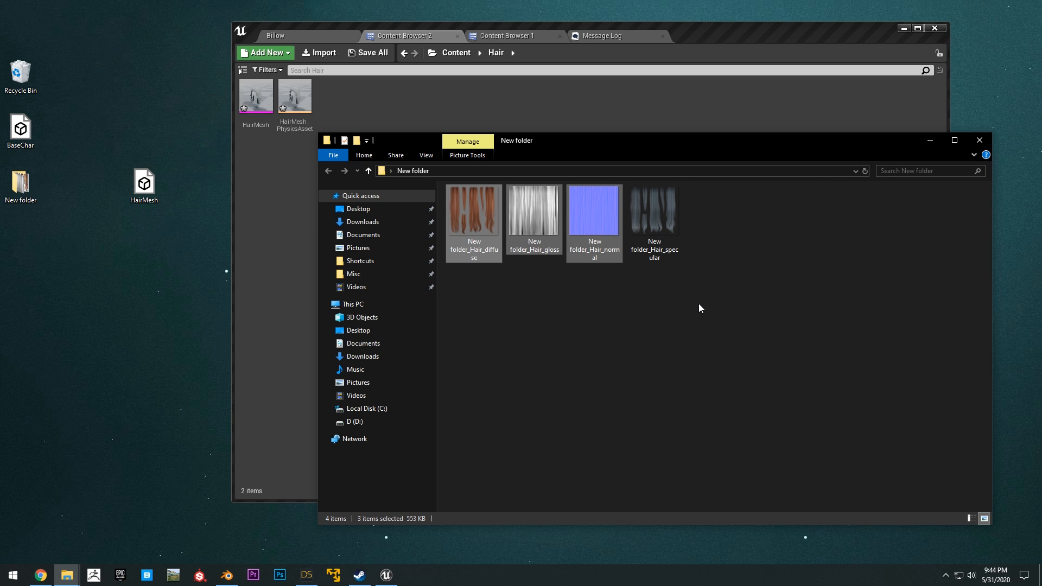
Step: Import the diffuse, gloss, normal and specular hair textures from New folder into Unreal's Content/Hair folder
left_click_drag(699, 305, 427, 219)
left_click_drag(542, 146, 685, 121)
left_click_drag(611, 191, 567, 151)
Step: Create a material named HairMat in the Hair folder and maximize the content browser window
right_click(568, 138)
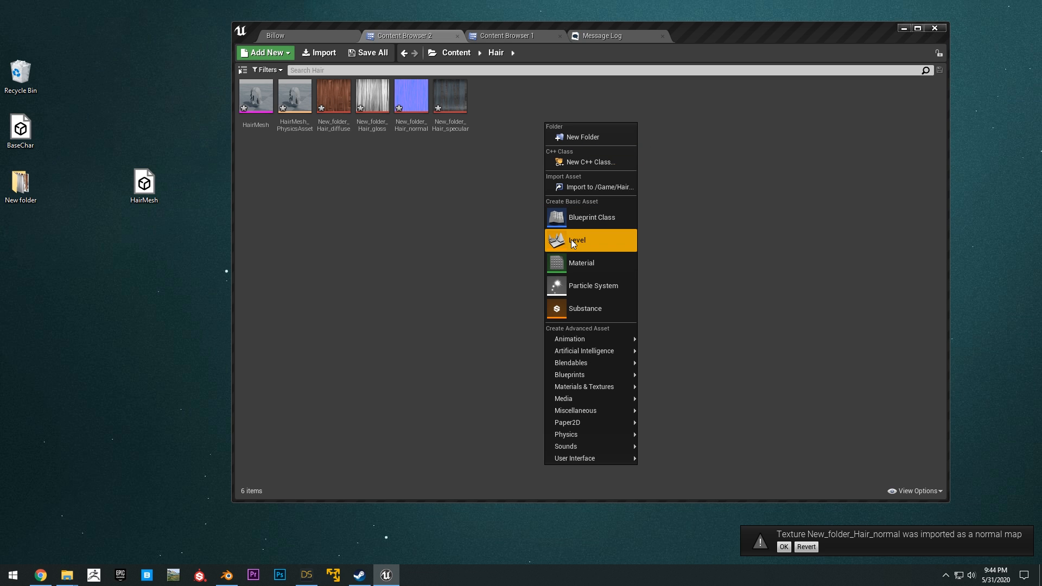
left_click(584, 261)
double_click(735, 33)
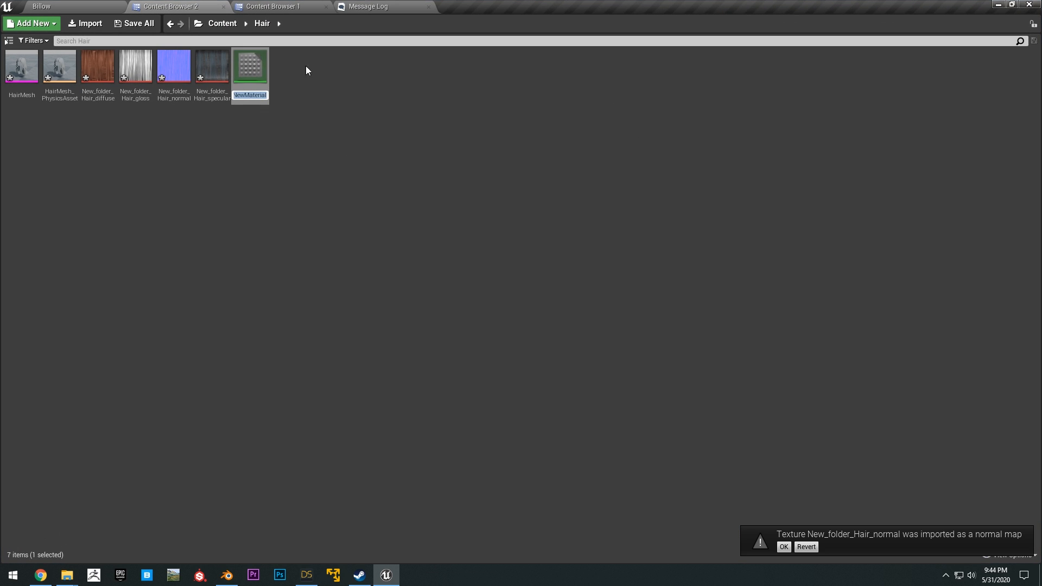
type("HairMat")
key("Return")
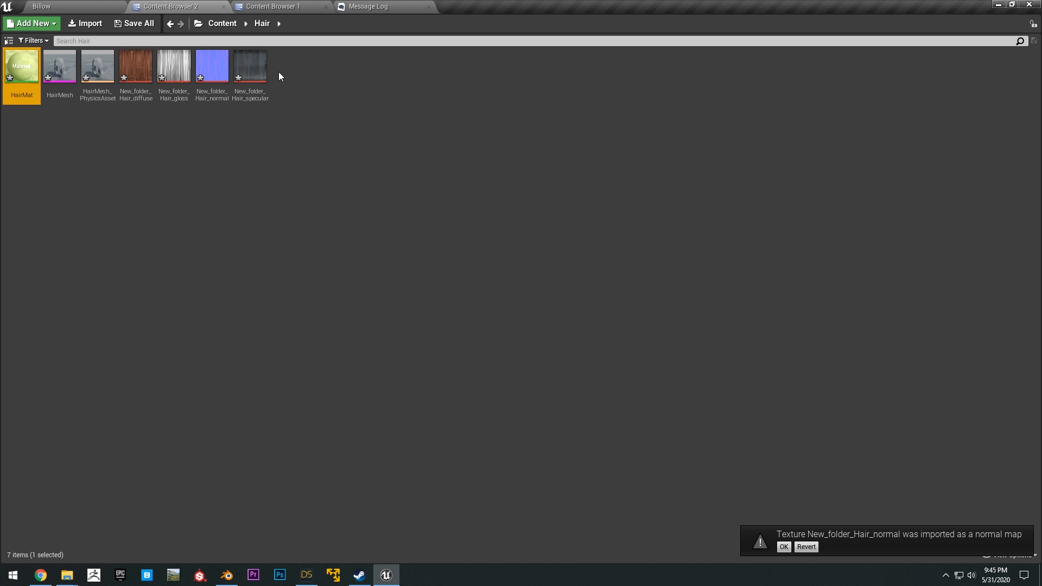
Step: Add the four hair textures to the HairMat graph and connect the diffuse texture to Base Color
left_click(236, 70)
left_click(147, 69, "shift")
left_click_drag(223, 69, 349, 184)
left_click_drag(410, 195, 459, 171)
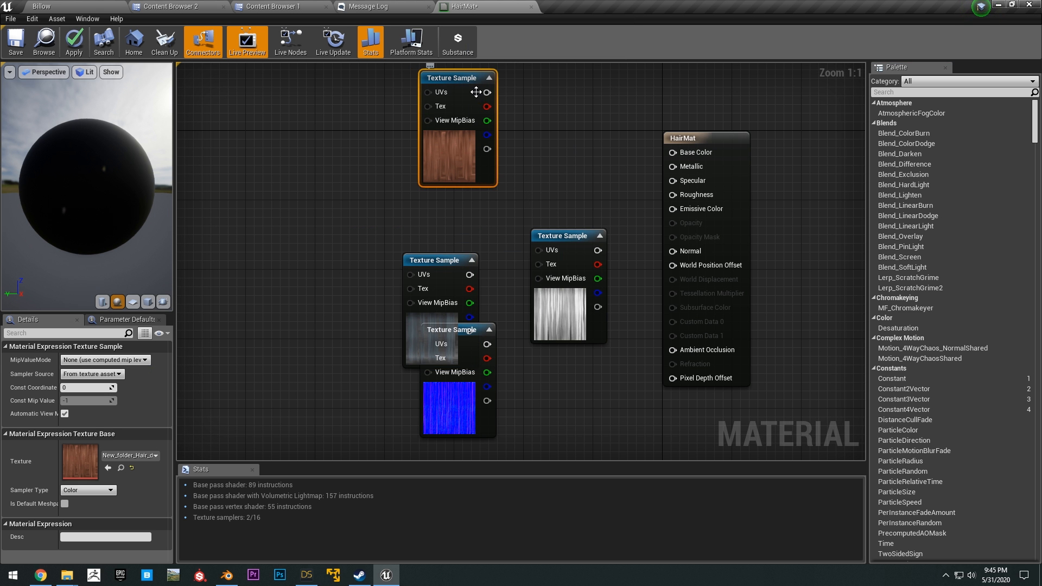
left_click_drag(487, 92, 692, 159)
right_click_drag(533, 179, 532, 181)
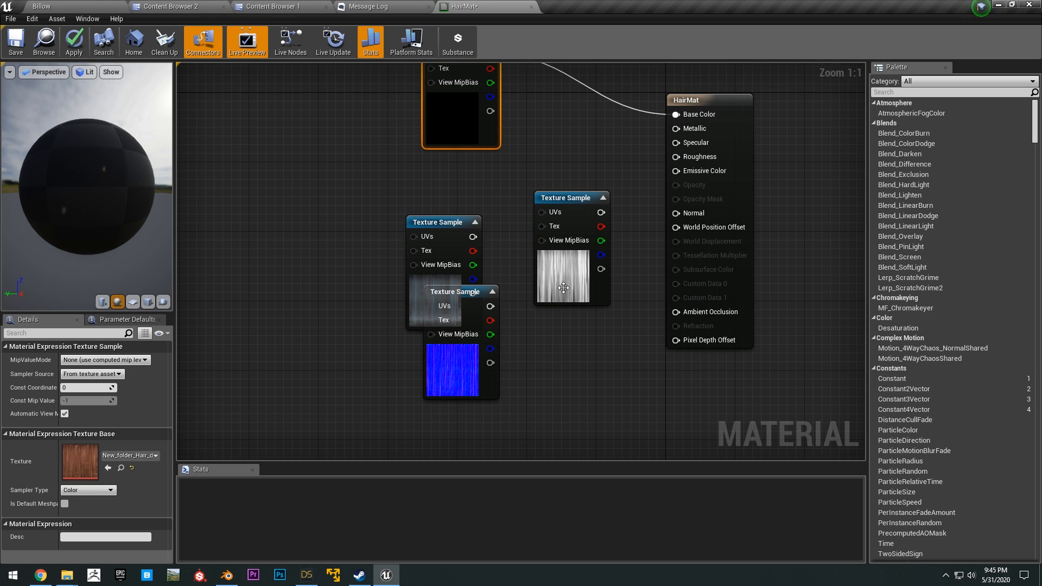
Step: Connect the normal, specular and gloss textures to HairMat's Normal, Specular and Ambient Occlusion inputs, spreading the nodes apart
left_click_drag(565, 198, 541, 301)
left_click_drag(455, 291, 675, 213)
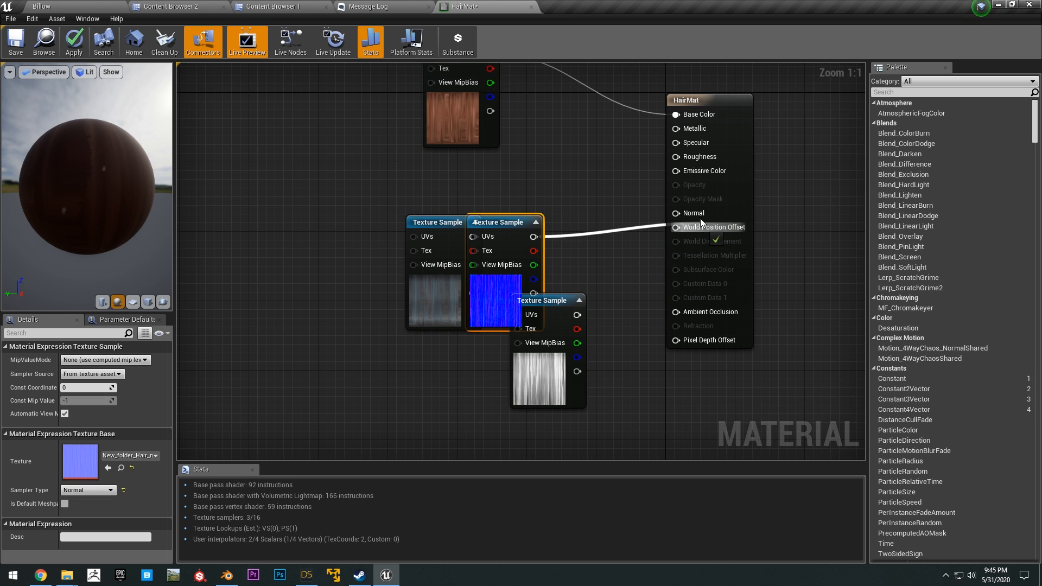
left_click_drag(516, 313, 480, 409)
left_click_drag(420, 298, 402, 263)
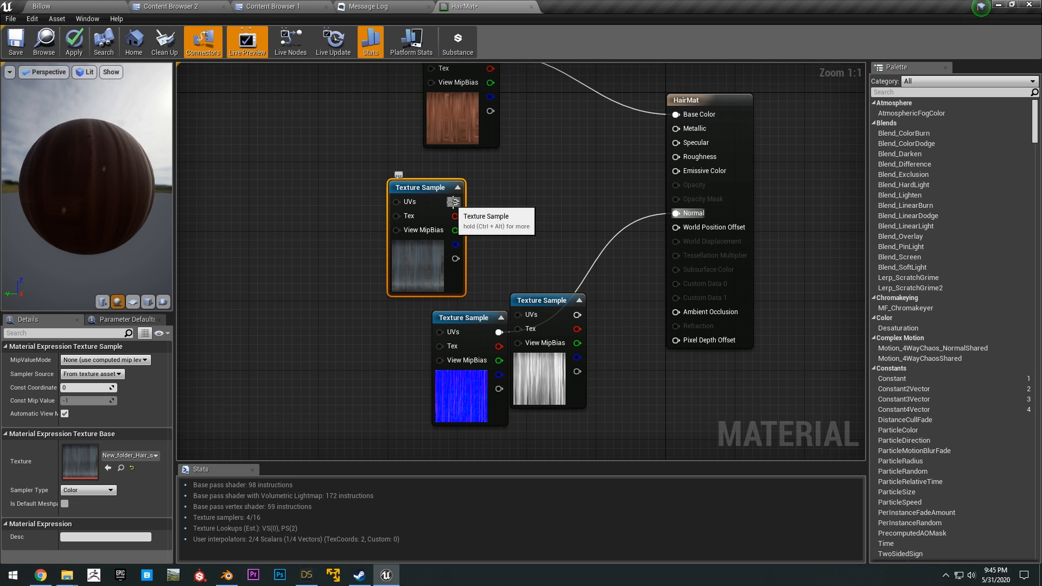
left_click_drag(455, 201, 676, 142)
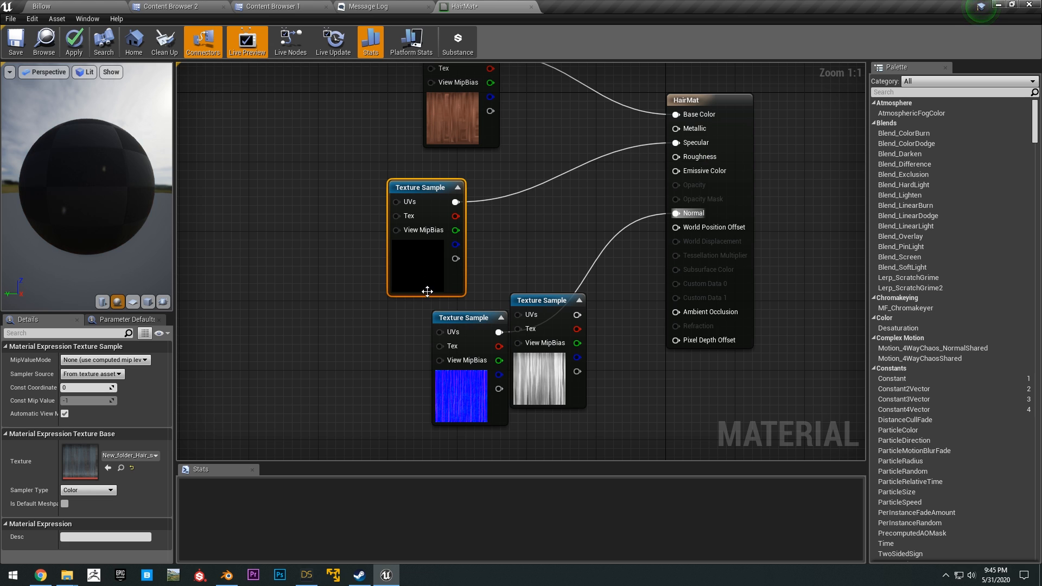
left_click(522, 391)
left_click_drag(577, 315, 690, 314)
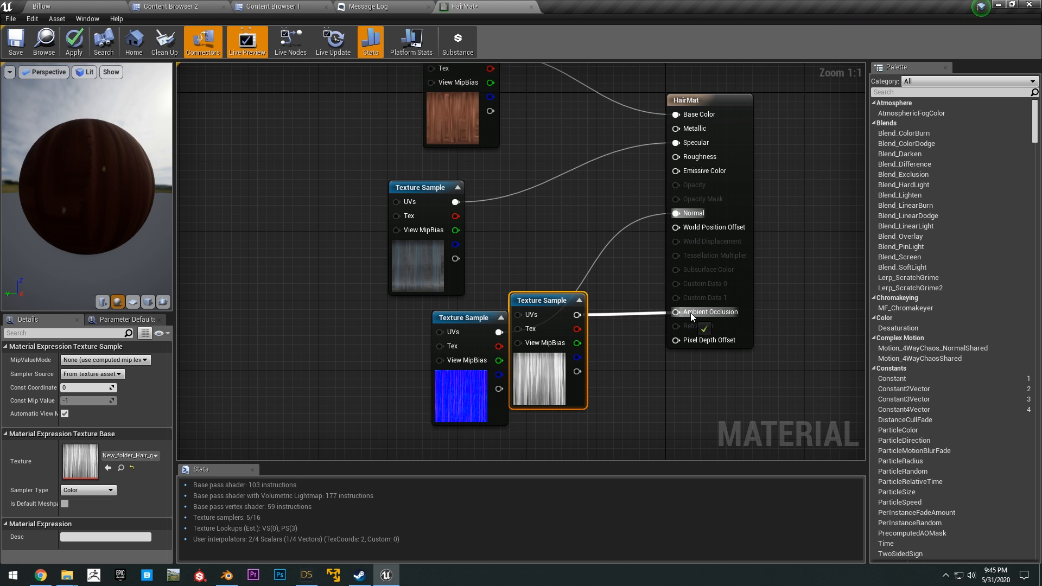
Step: Feed HairMat's Metallic and Roughness inputs with constants, leaving Metallic at 0 and setting Roughness to 0.2
left_click_drag(467, 320, 459, 307)
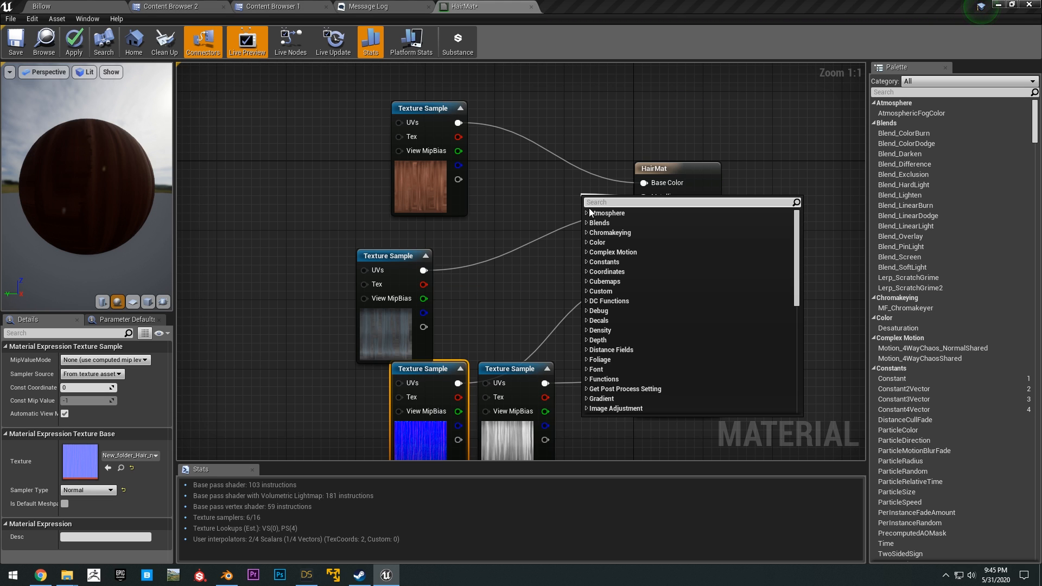
type("con")
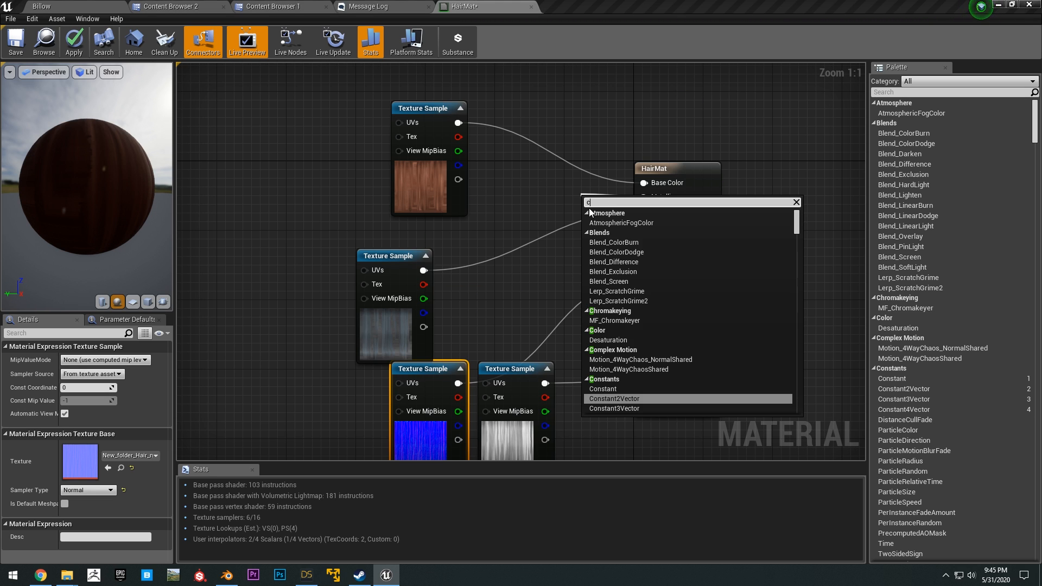
key("Return")
left_click(96, 360)
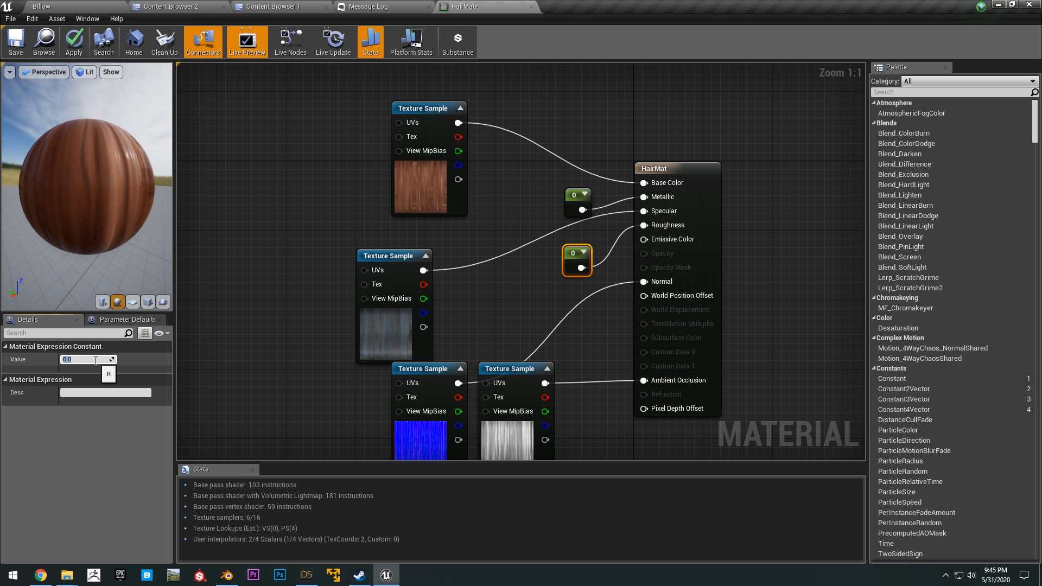
type(".2")
key("Return")
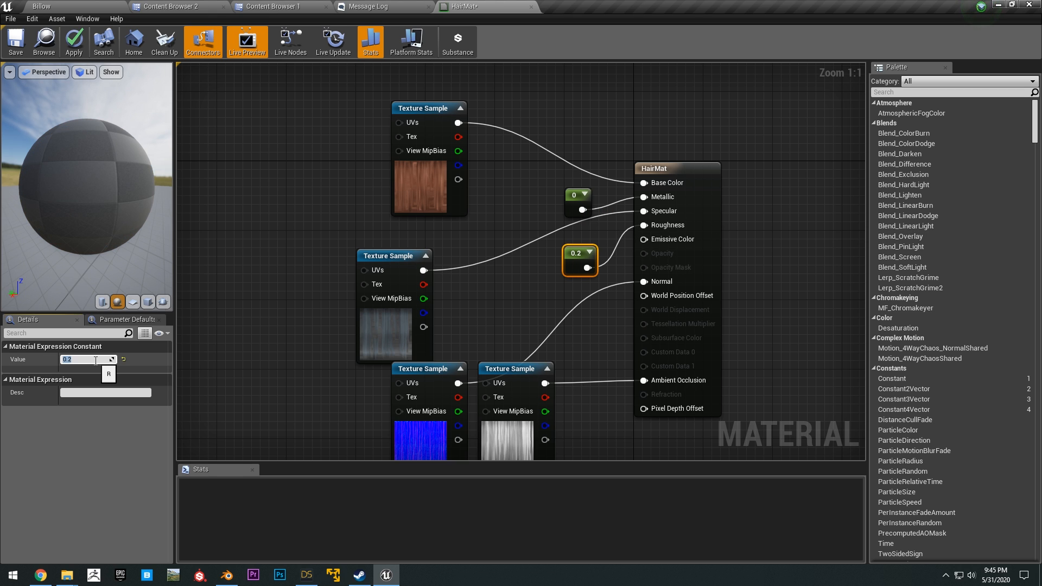
Step: Review HairMat's blend and two-sided settings, its node connections and preview, and inspect the material on the HairMesh asset
left_click(654, 168)
right_click_drag(653, 168, 674, 133)
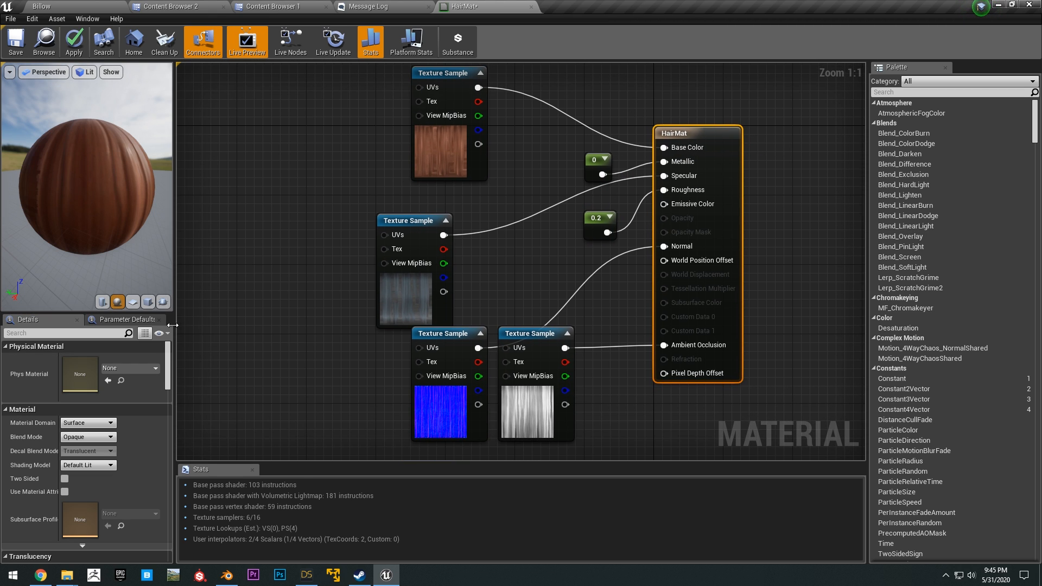
scroll(62, 394, "down", 4)
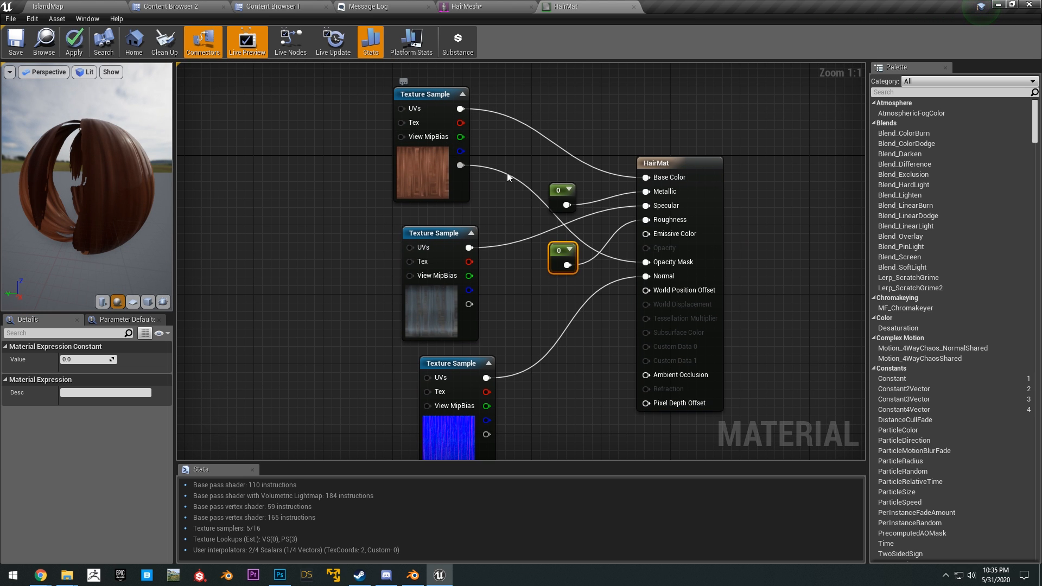
left_click(692, 193)
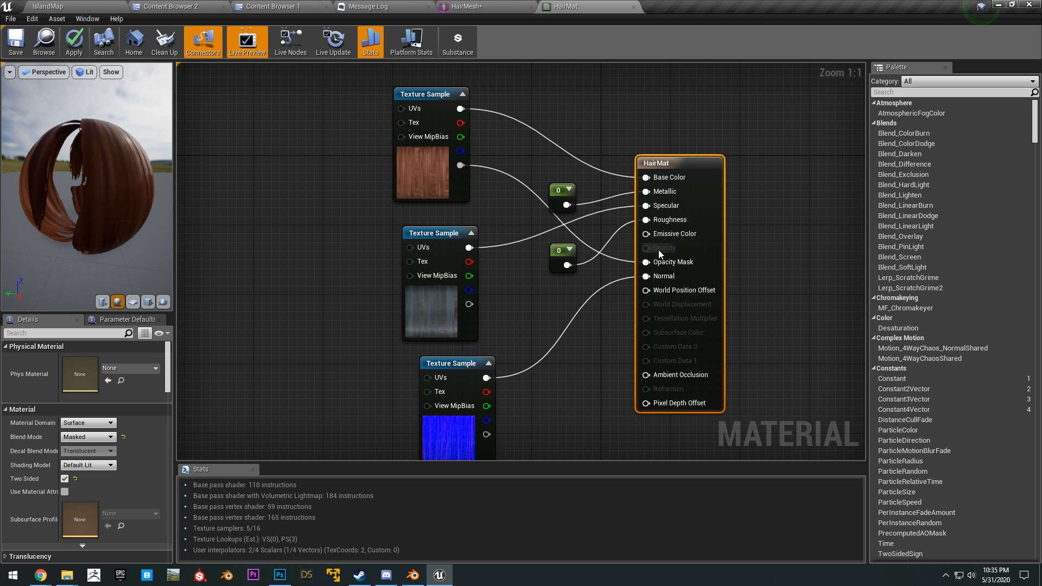
left_click_drag(113, 185, 82, 164)
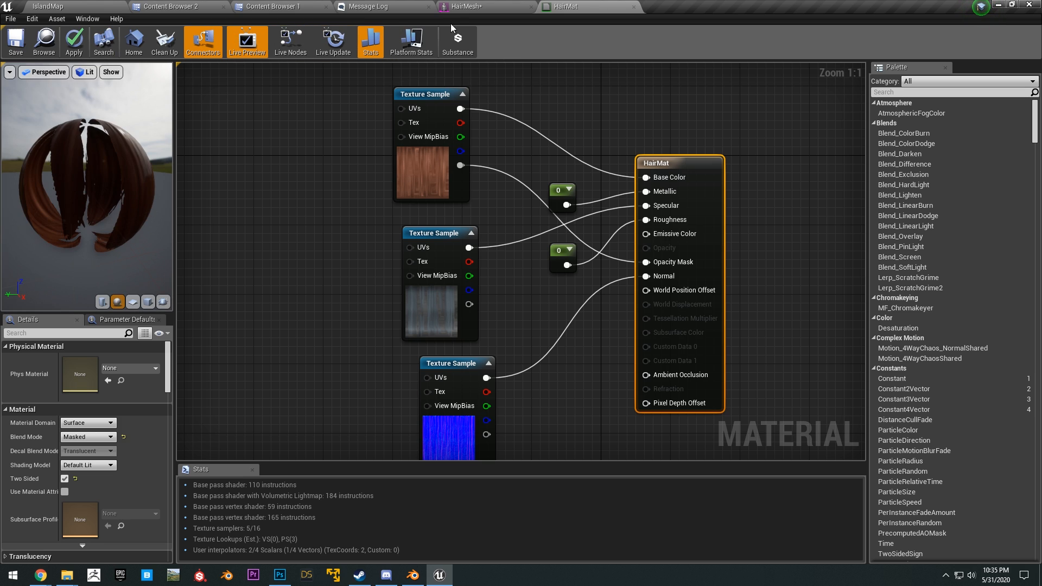
left_click(166, 6)
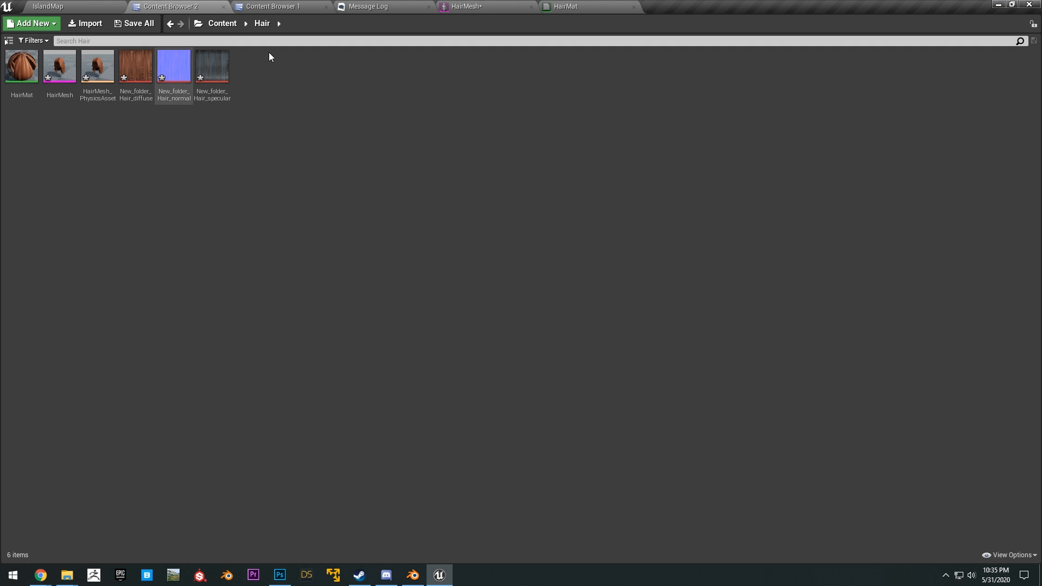
left_click(503, 5)
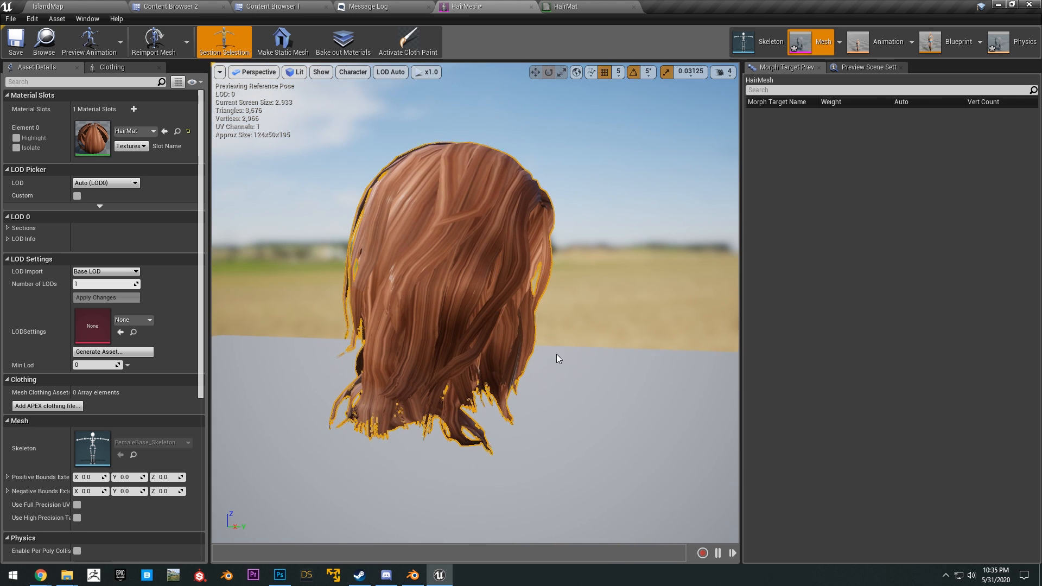
scroll(556, 336, "down", 5)
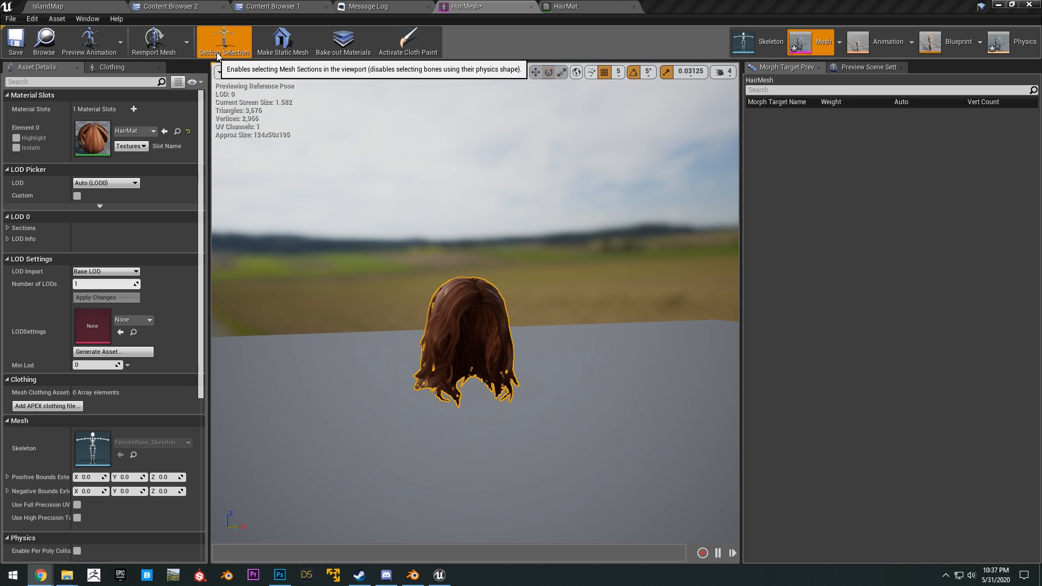
Step: Create clothing data from the hair's LOD0 section, using FemaleBase_PhysicsAsset as its collision physics asset
left_click(111, 70)
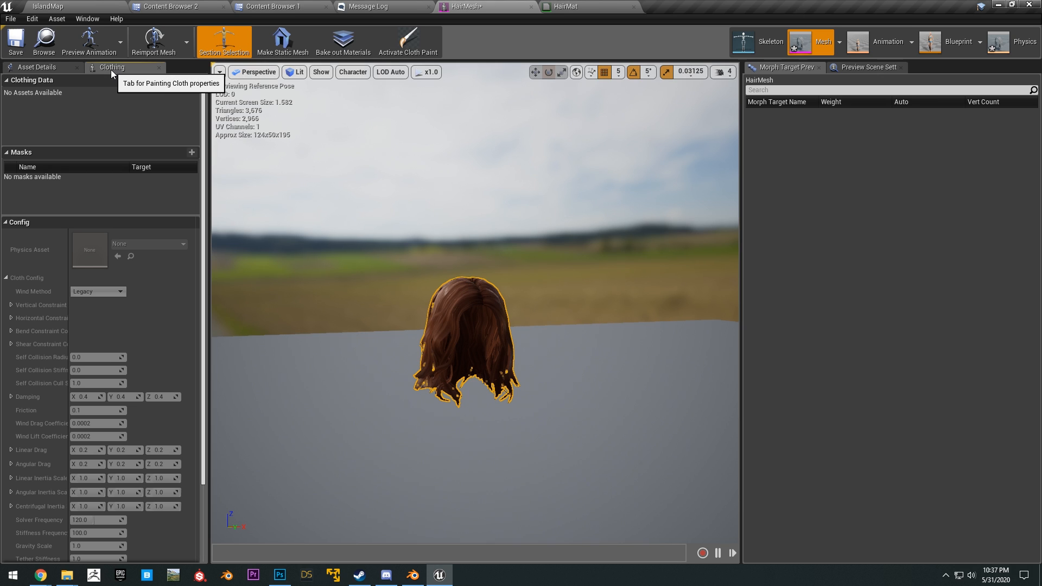
right_click(454, 310)
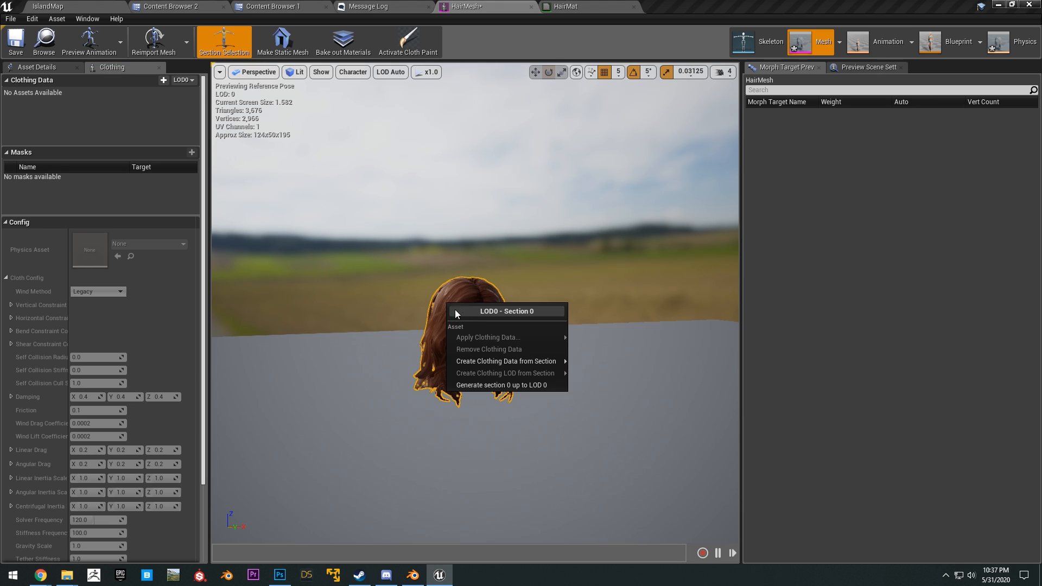
mouse_move(497, 360)
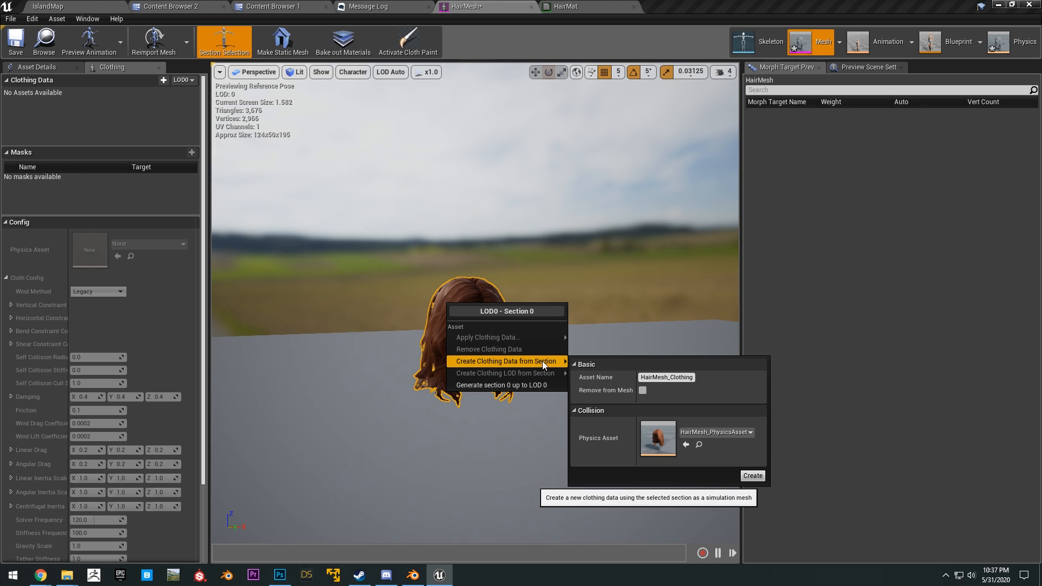
left_click(705, 433)
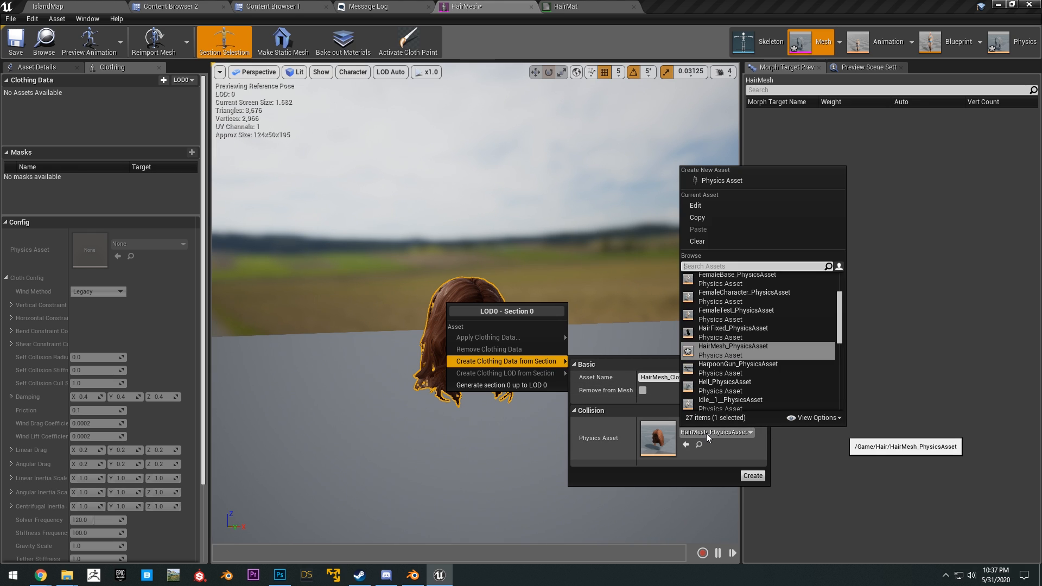
type("female")
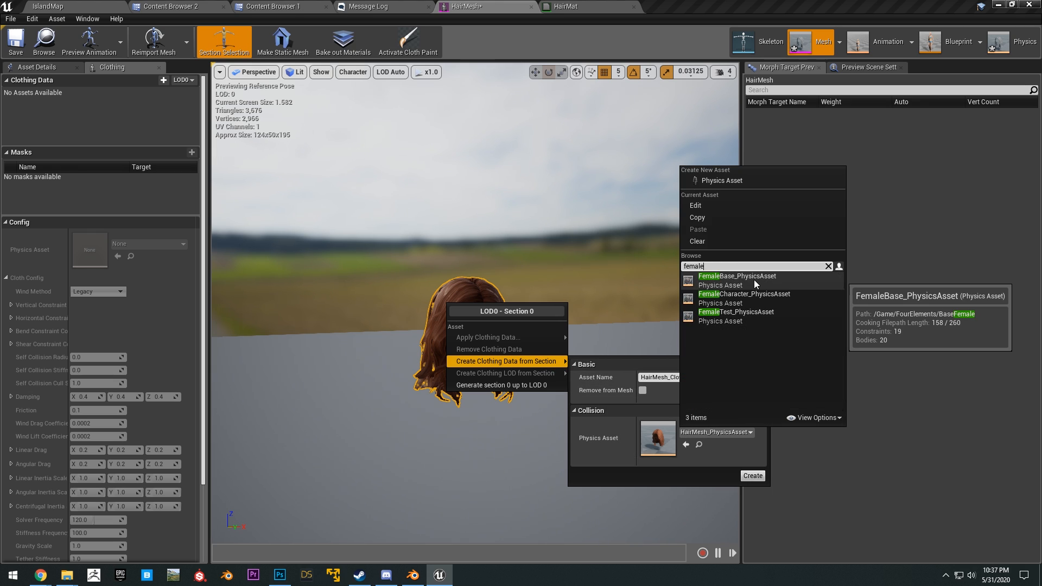
left_click(742, 278)
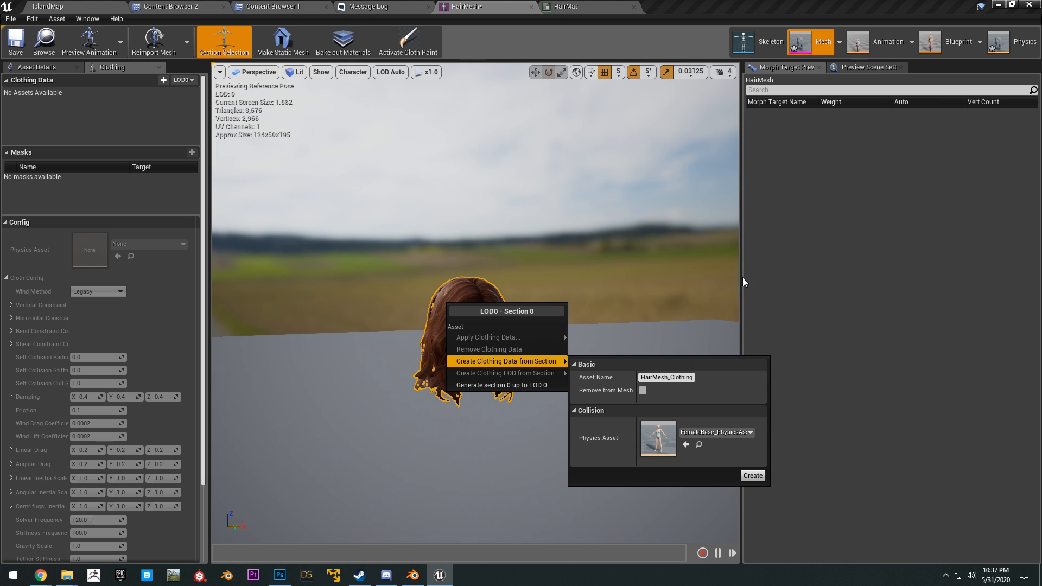
left_click(752, 475)
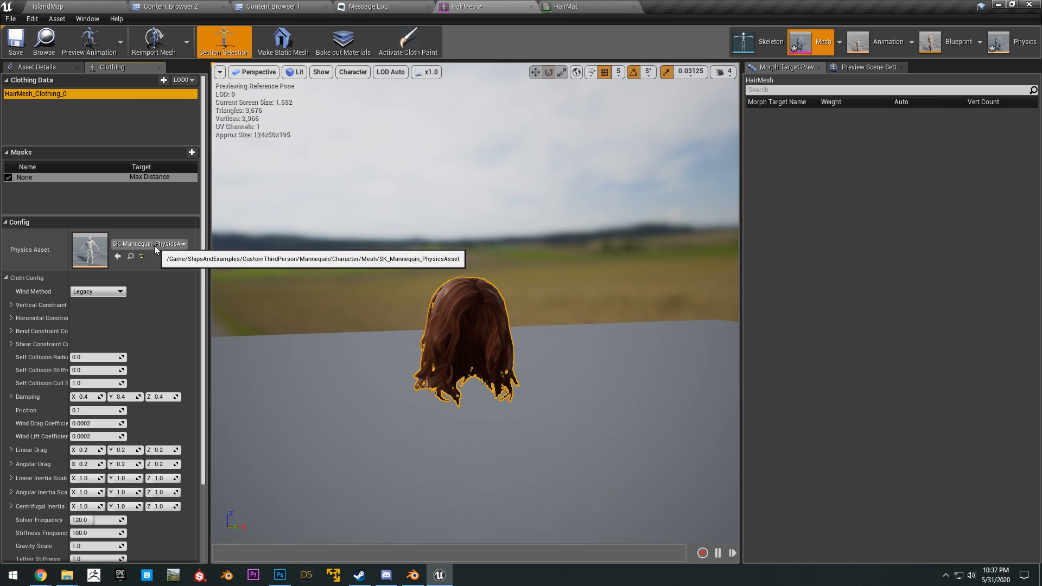
Step: Activate cloth painting for the hair's clothing data, with a brush radius of 5 and a paint value of 1000
double_click(48, 95)
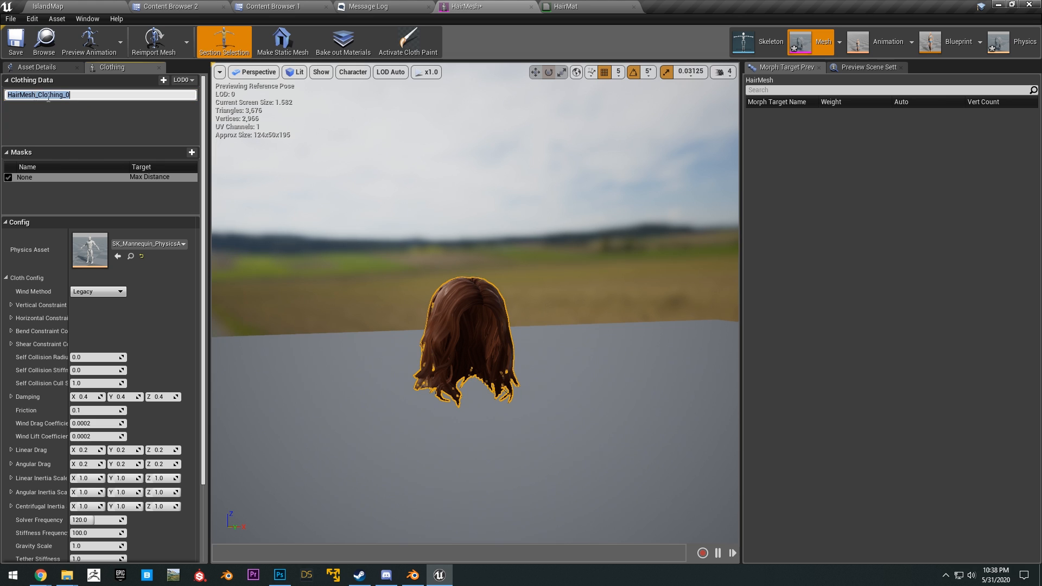
left_click(411, 42)
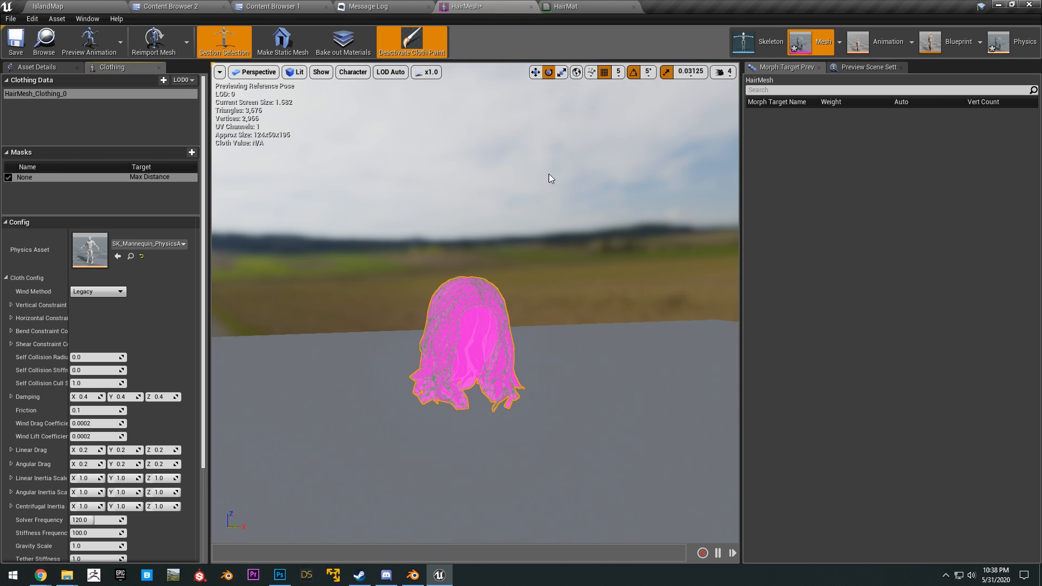
right_click_drag(548, 174, 553, 212)
scroll(98, 496, "down", 14)
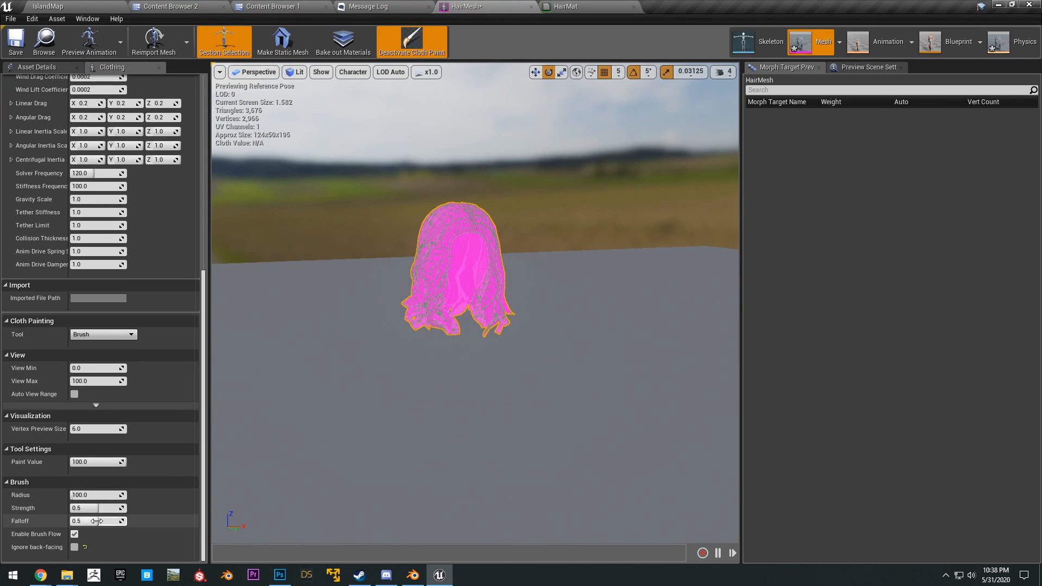
left_click(90, 495)
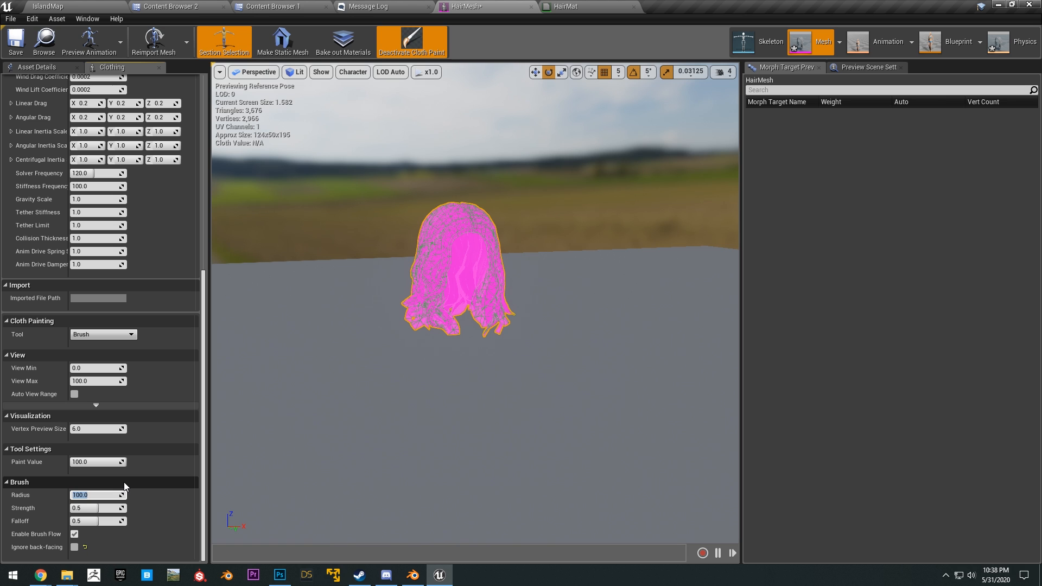
left_click(95, 461)
type("1")
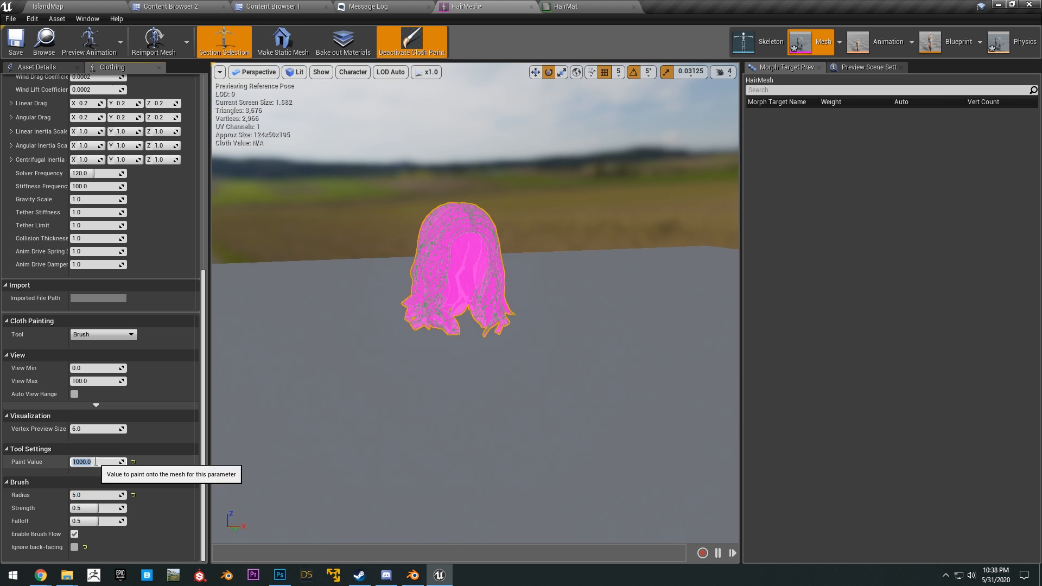
Step: Paint the Max Distance mask across the lower part of the hair from behind
key("w")
mouse_move(467, 304)
right_mouse_down()
mouse_move(478, 271)
mouse_move(434, 293)
mouse_move(353, 287)
right_mouse_up()
key("s")
key("d")
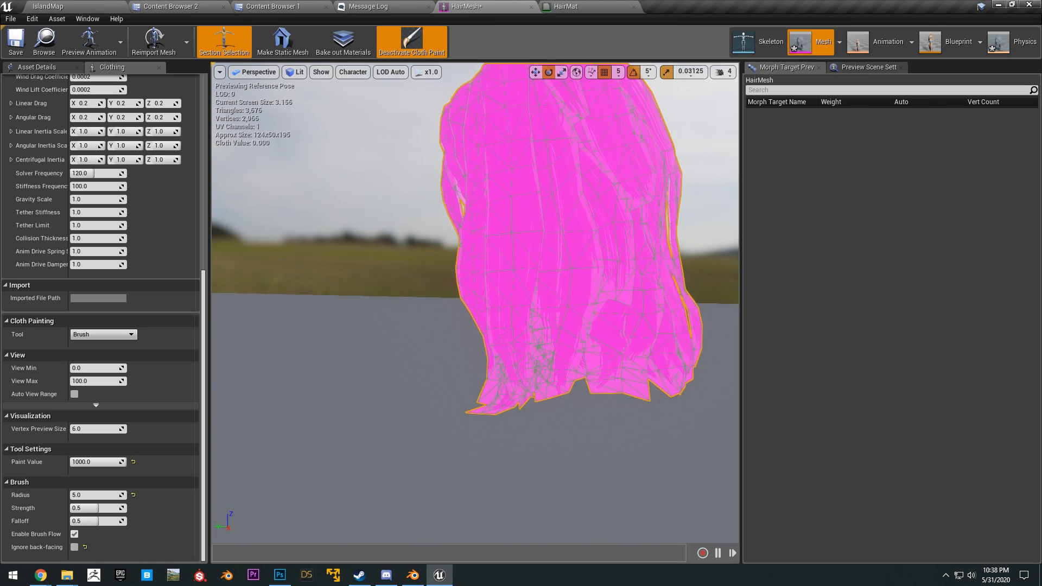
mouse_move(488, 369)
left_mouse_down()
mouse_move(480, 346)
mouse_move(513, 332)
mouse_move(535, 293)
mouse_move(624, 325)
left_mouse_up()
Step: Reduce the brush radius to 3, paint the remaining lower strands around the hair, and leave cloth painting
left_click(92, 495)
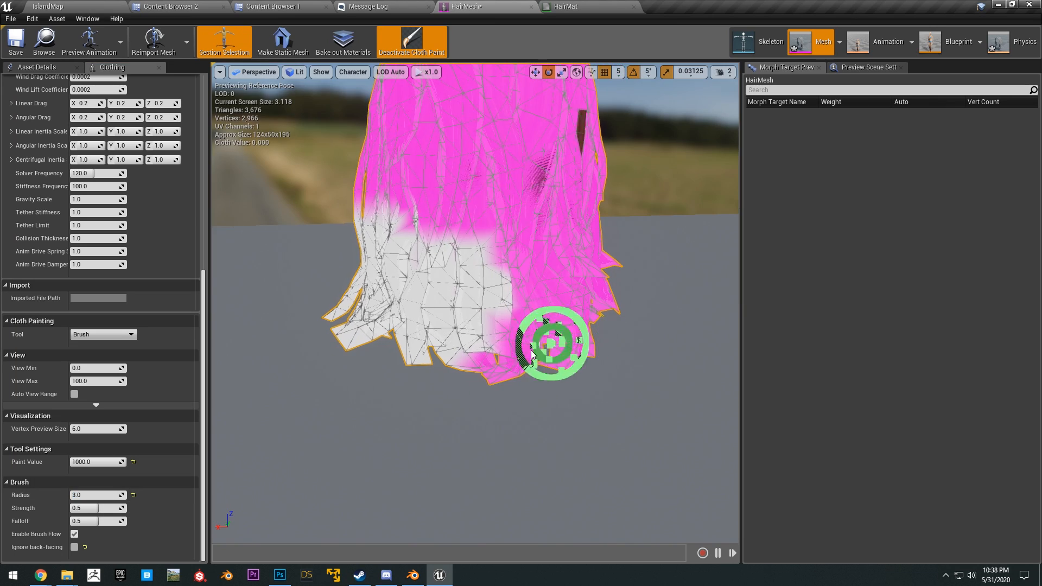
mouse_move(555, 347)
left_mouse_down()
mouse_move(517, 350)
mouse_move(517, 285)
mouse_move(528, 278)
mouse_move(564, 298)
left_mouse_up()
mouse_move(564, 299)
left_mouse_down("alt")
mouse_move(524, 344)
mouse_move(519, 332)
mouse_move(450, 362)
left_mouse_up("alt")
right_click_drag(450, 362, 542, 279)
left_click_drag(654, 297, 575, 305, "alt")
left_click_drag(575, 305, 613, 317)
mouse_move(612, 316)
right_mouse_down()
mouse_move(423, 217)
mouse_move(436, 320)
right_mouse_up()
left_click(411, 41)
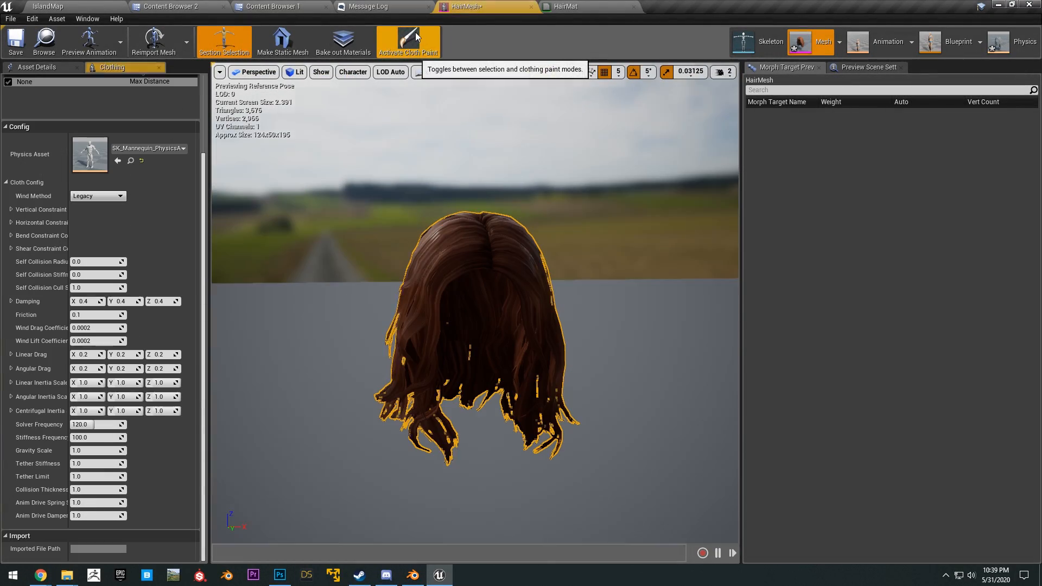
Step: Apply the HairMesh_Clothing_0 - LOD0 clothing data to the hair section
right_click(503, 247)
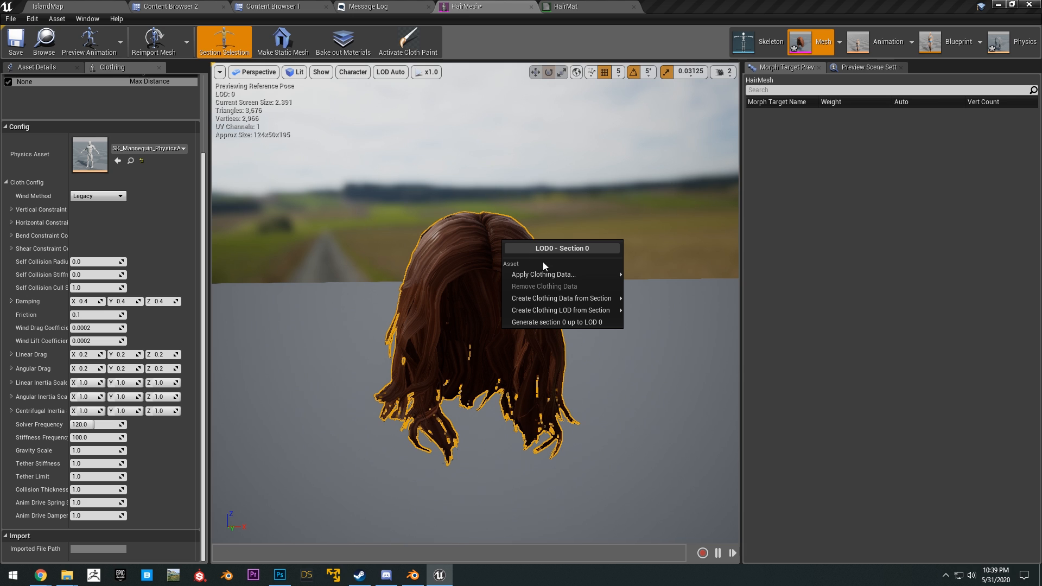
mouse_move(545, 274)
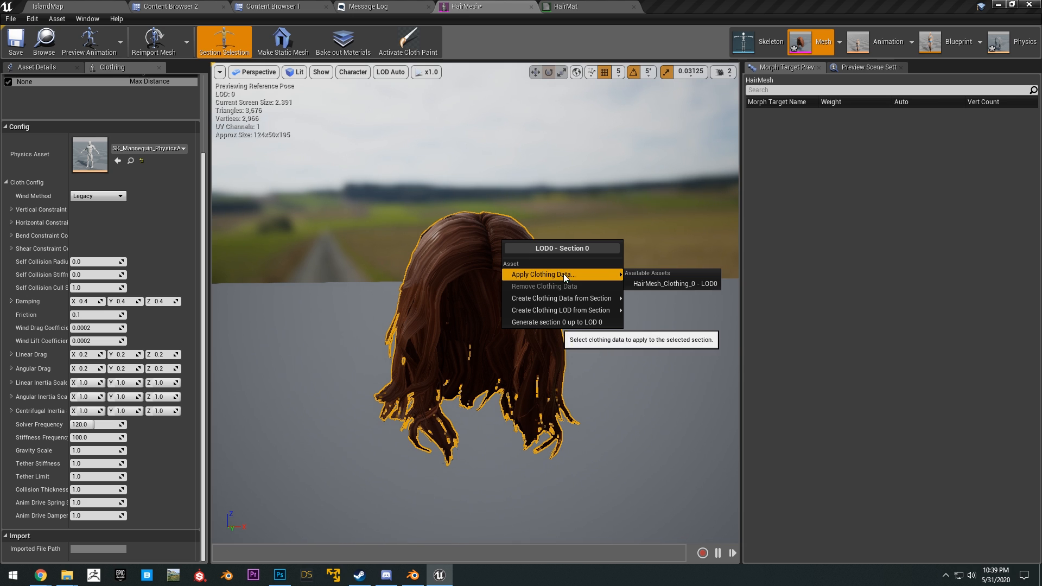
left_click(667, 283)
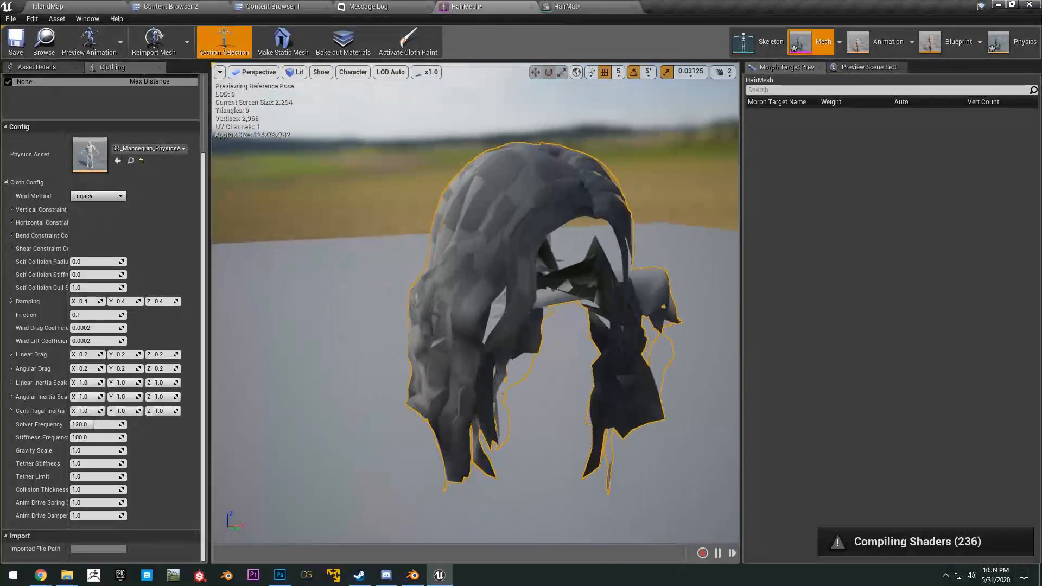
Step: Set the physics asset in the clothing config to FemaleBase_PhysicsAsset and check the hair simulation in the preview
left_click(148, 148)
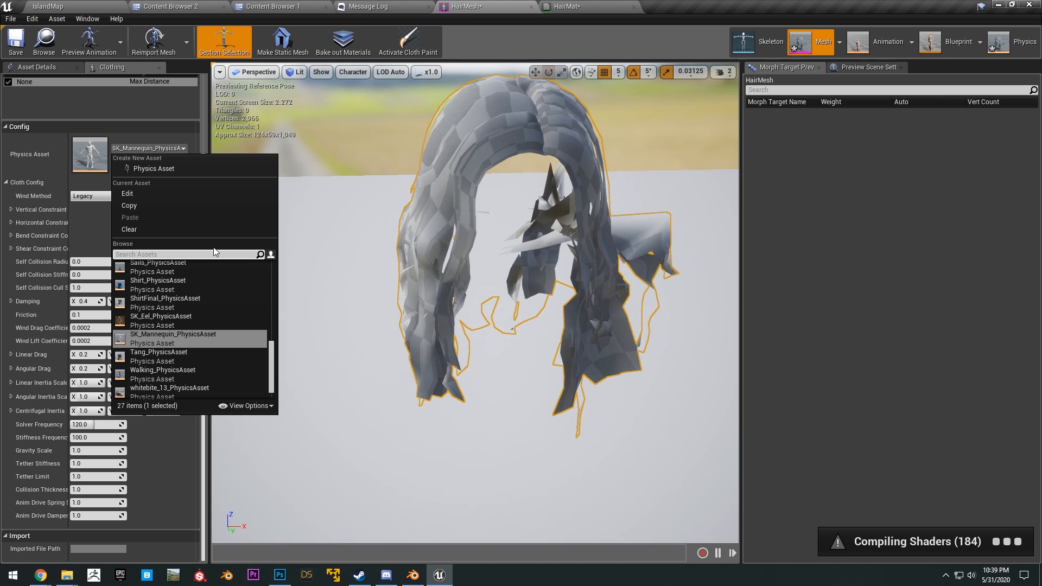
type("fe")
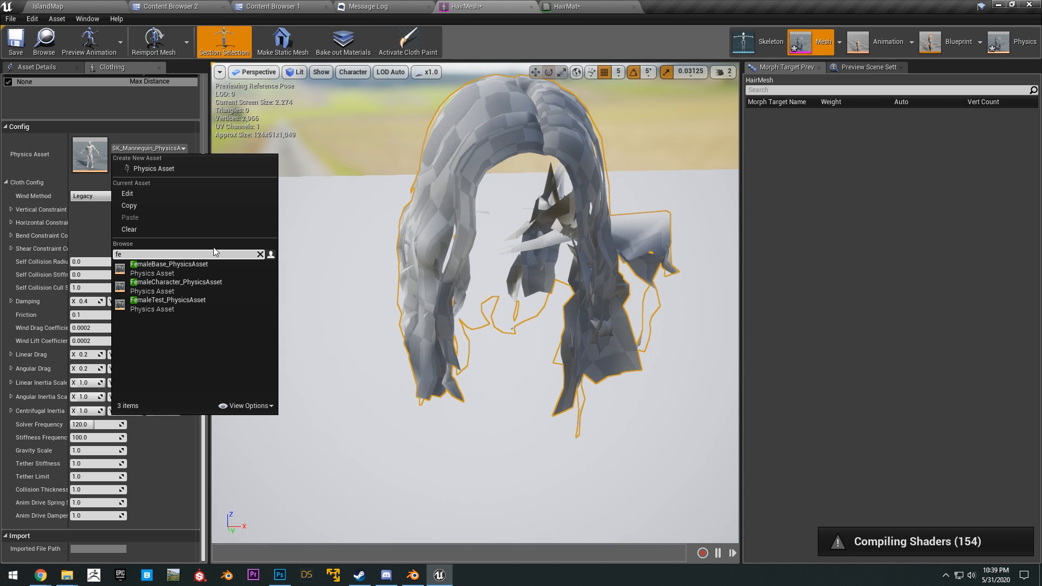
left_click(168, 266)
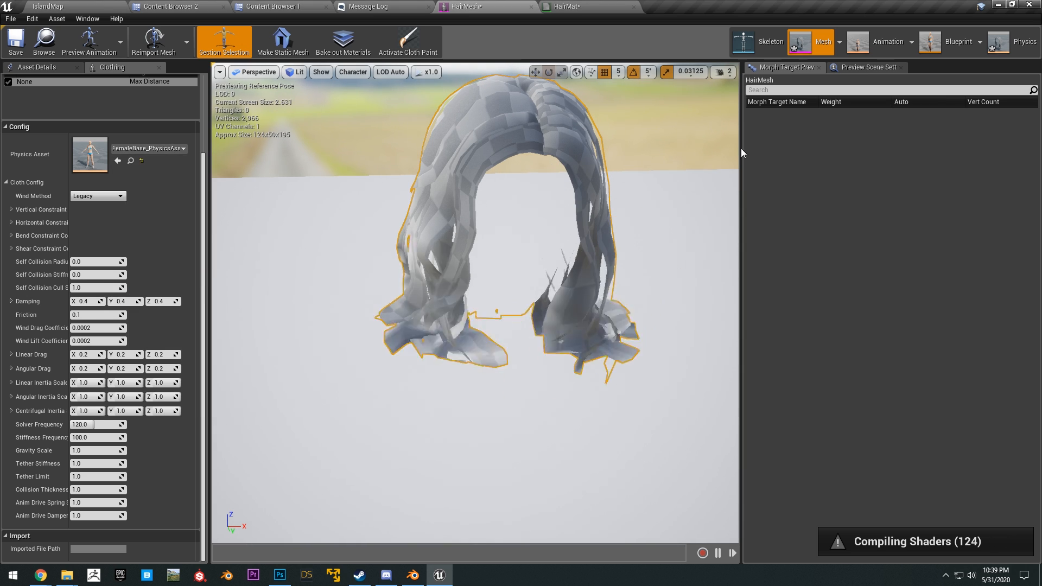
right_click_drag(591, 222, 662, 211)
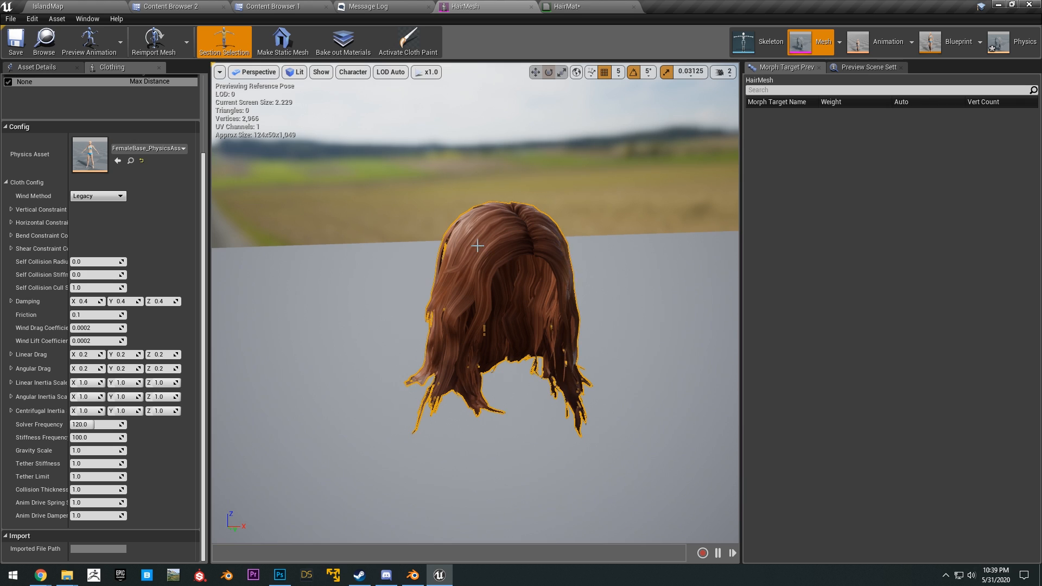
Step: Open the ThirdPersonCharacter blueprint's viewport and inspect its Hair and inherited Mesh components and the available component types
left_click(170, 6)
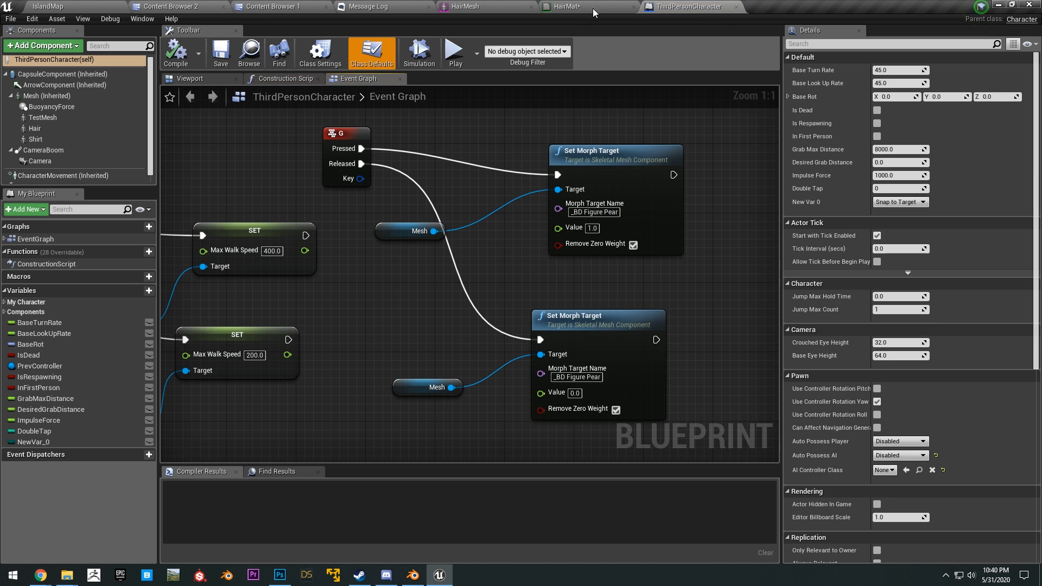
left_click(207, 75)
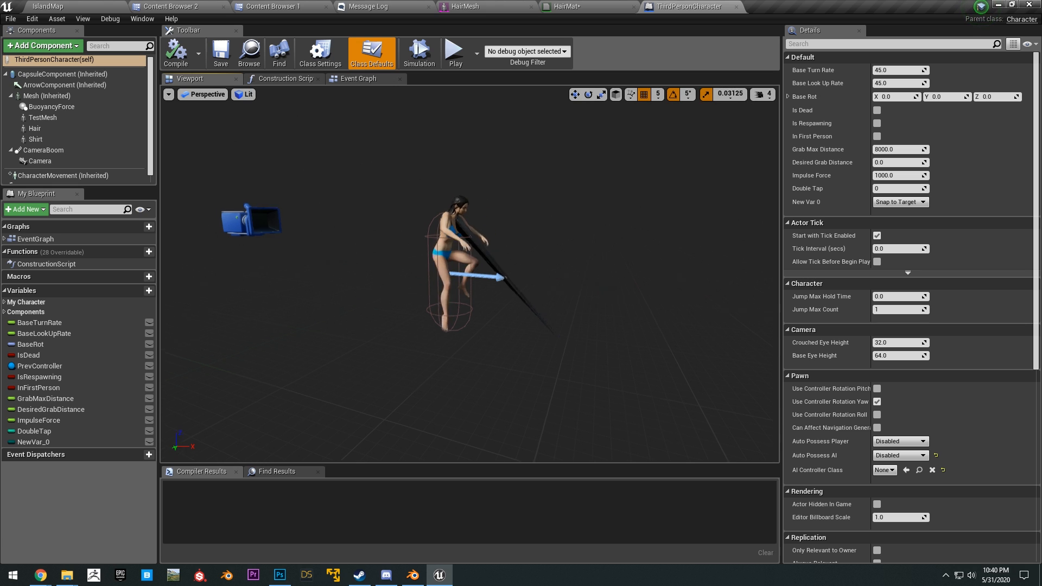
left_click(35, 129)
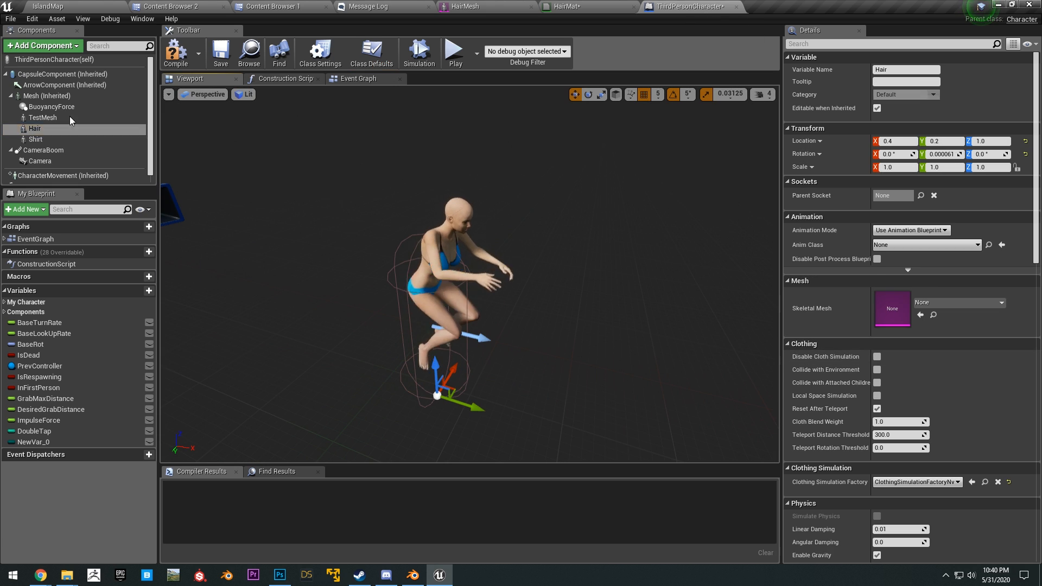
left_click(47, 96)
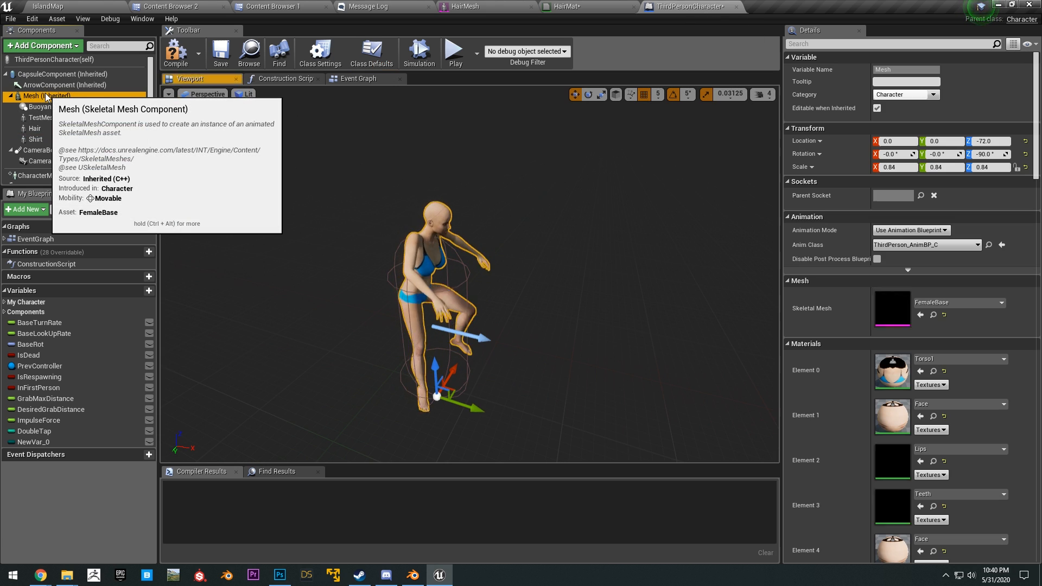
left_click(43, 45)
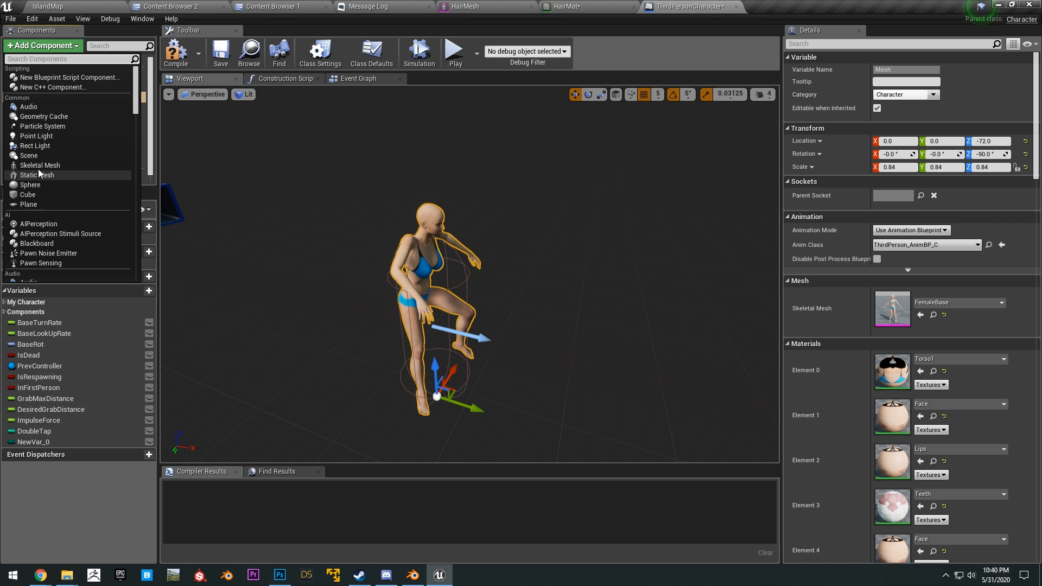
left_click(673, 36)
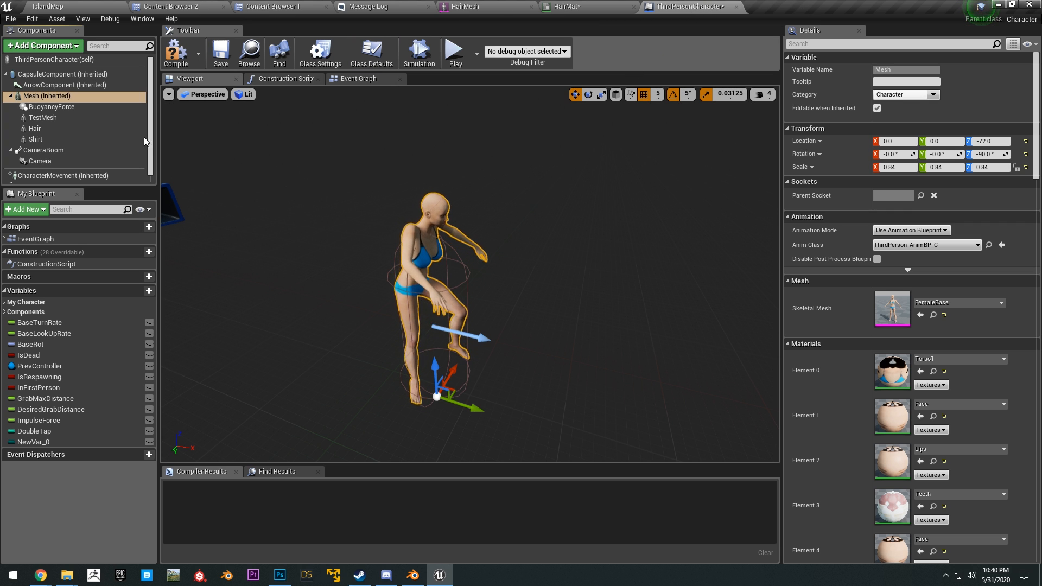
Step: Assign HairMesh as the skeletal mesh of the character's Hair component and view it on the head
left_click(54, 129)
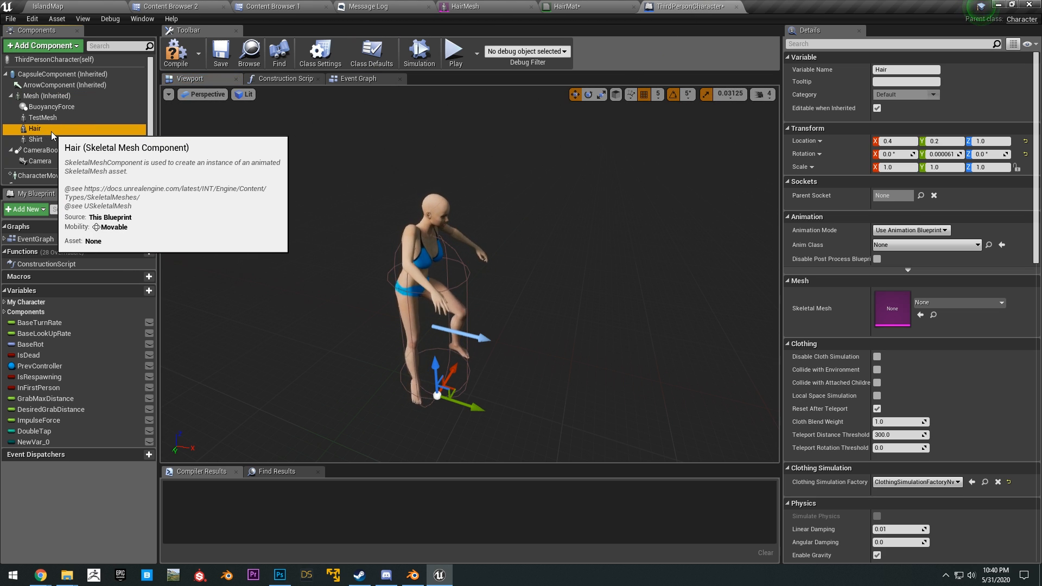
left_click(965, 302)
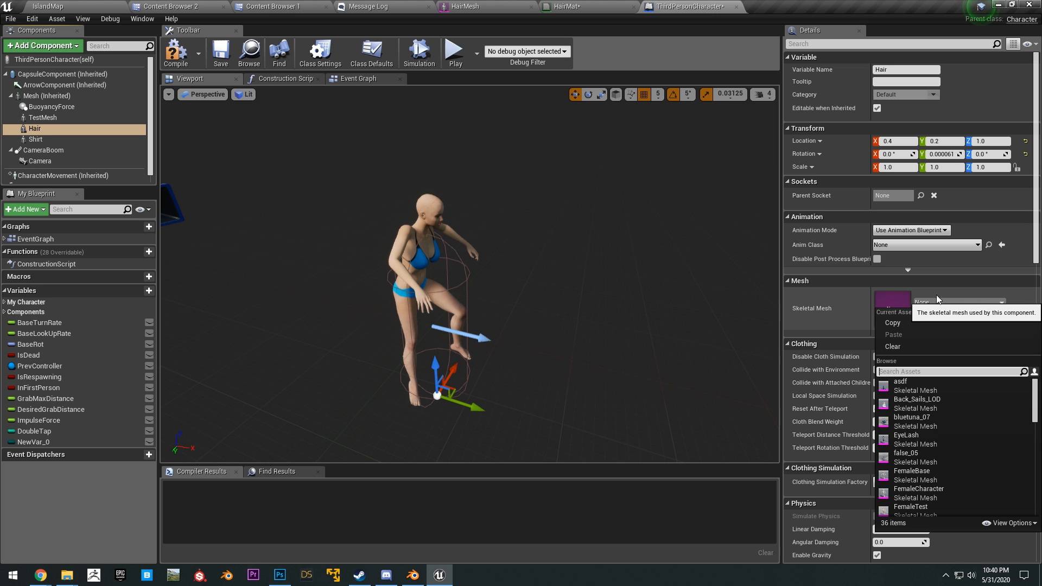
type("ha")
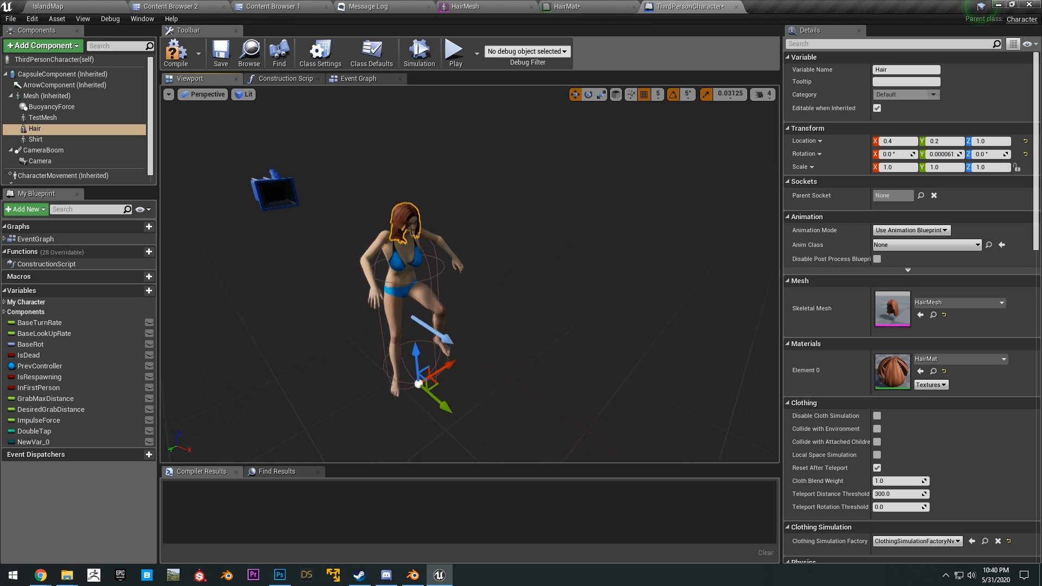
right_click_drag(437, 212, 418, 212)
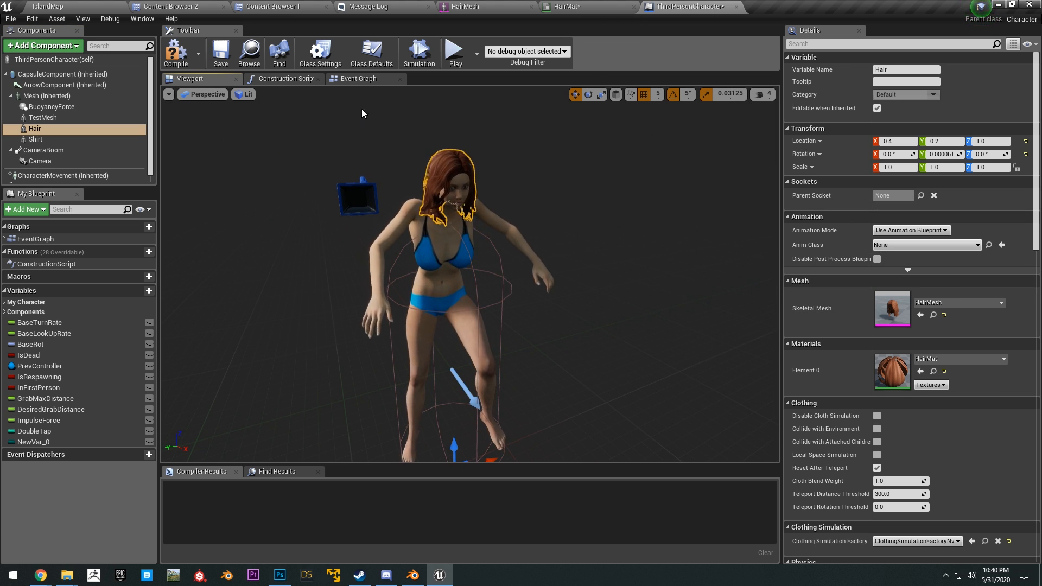
Step: Open the Construction Script and review the Set Master Pose Component node with its Hair target and Mesh master bone component
left_click(272, 78)
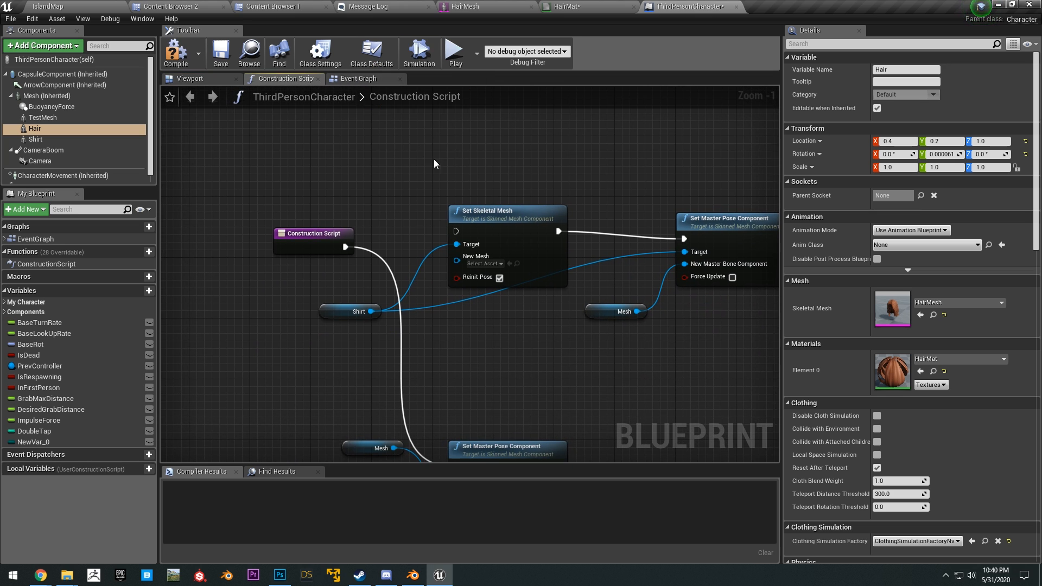
scroll(484, 135, "down", 2)
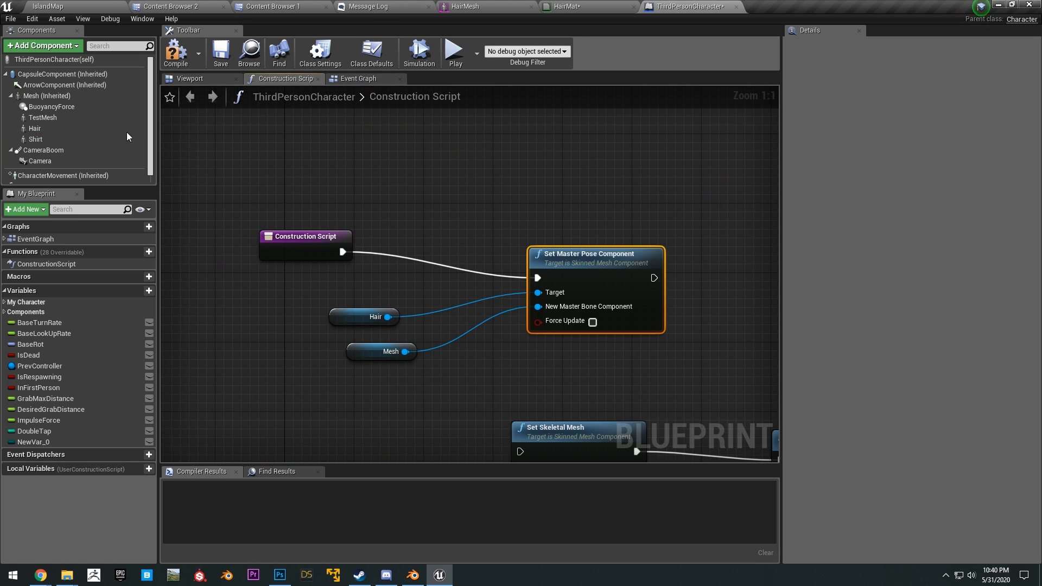
left_click_drag(40, 128, 53, 130)
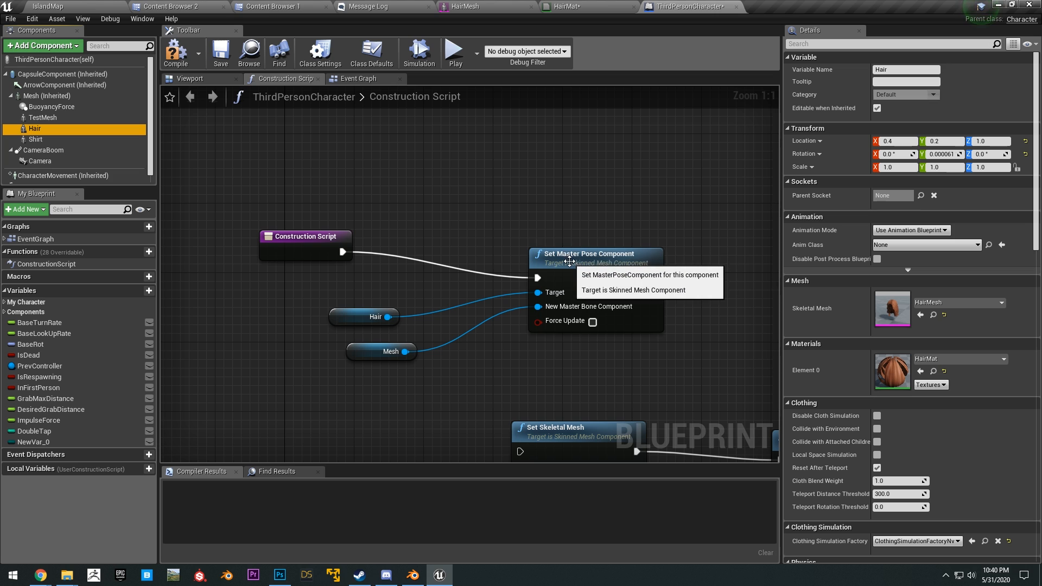
Step: Look over the Construction Script's master pose nodes and return to the ThirdPersonCharacter viewport
right_click_drag(569, 217, 514, 209)
right_click_drag(491, 248, 559, 237)
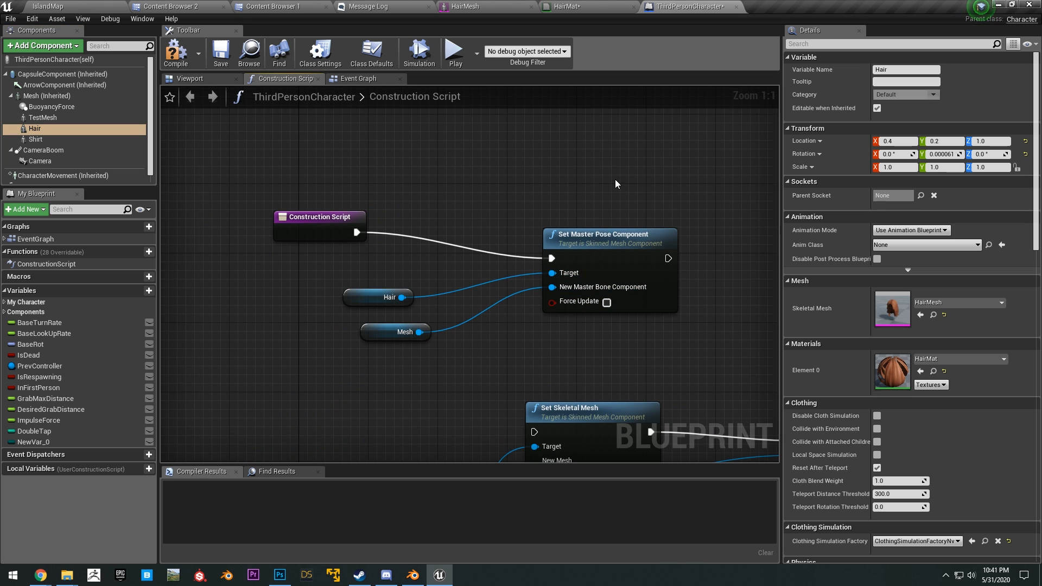
left_click(210, 81)
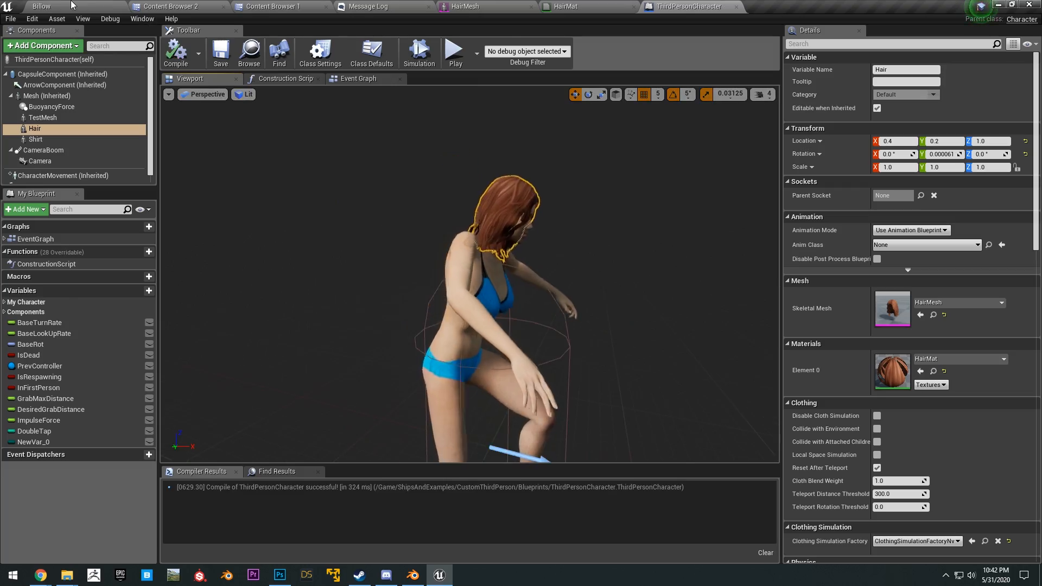
Step: Start a play test from a spot on the terrain in the Billow level and bring the camera close to the character
left_click(72, 5)
right_click_drag(614, 256, 602, 312)
right_click(580, 309)
left_click(619, 527)
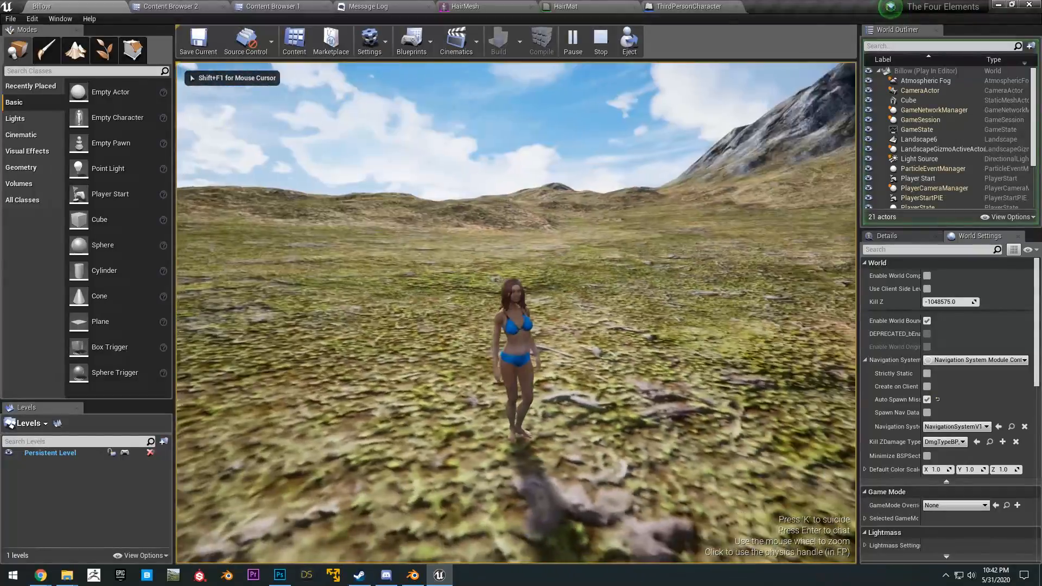
key("w")
scroll(516, 313, "up", 5)
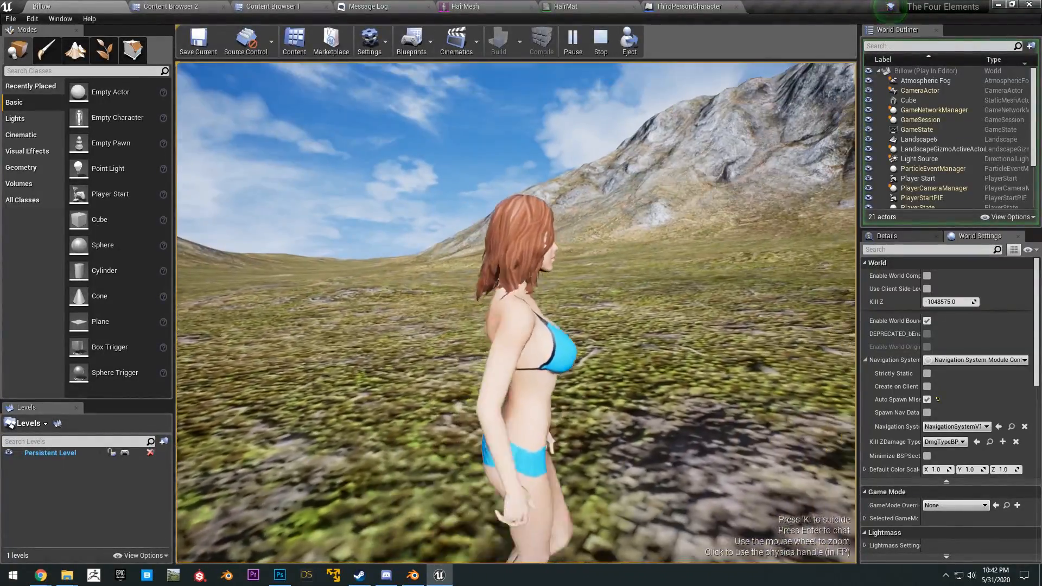
Step: Walk the character in different directions and examine how the hair moves from the back, front and side
key("w")
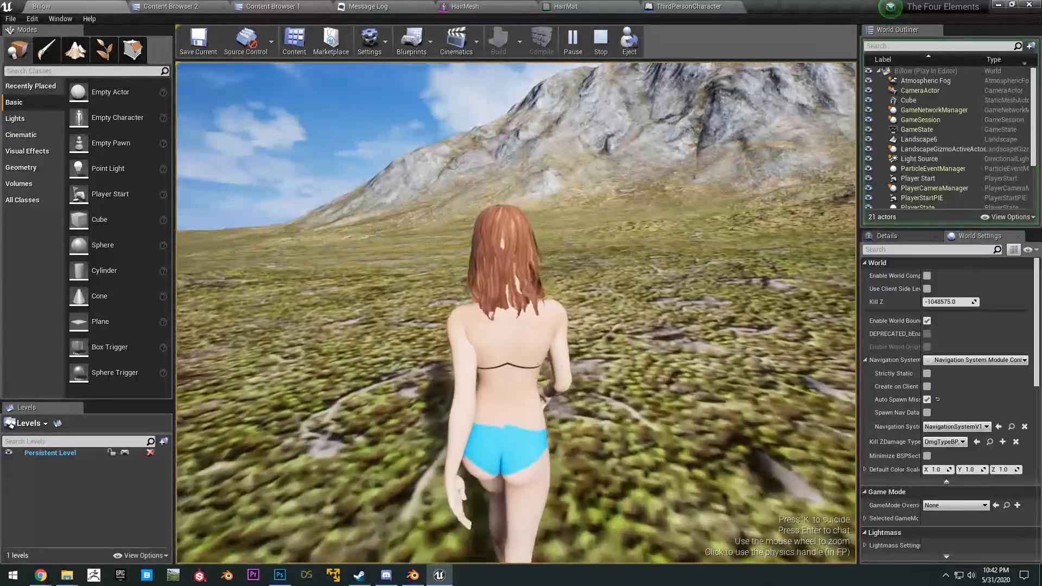
key("d")
key("s")
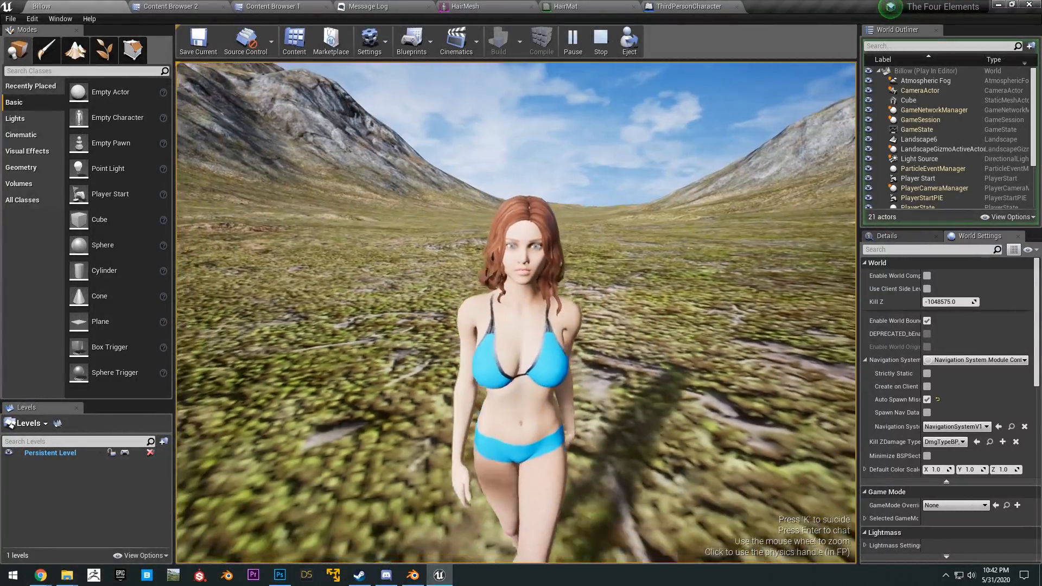
key("d")
key("s")
key("d")
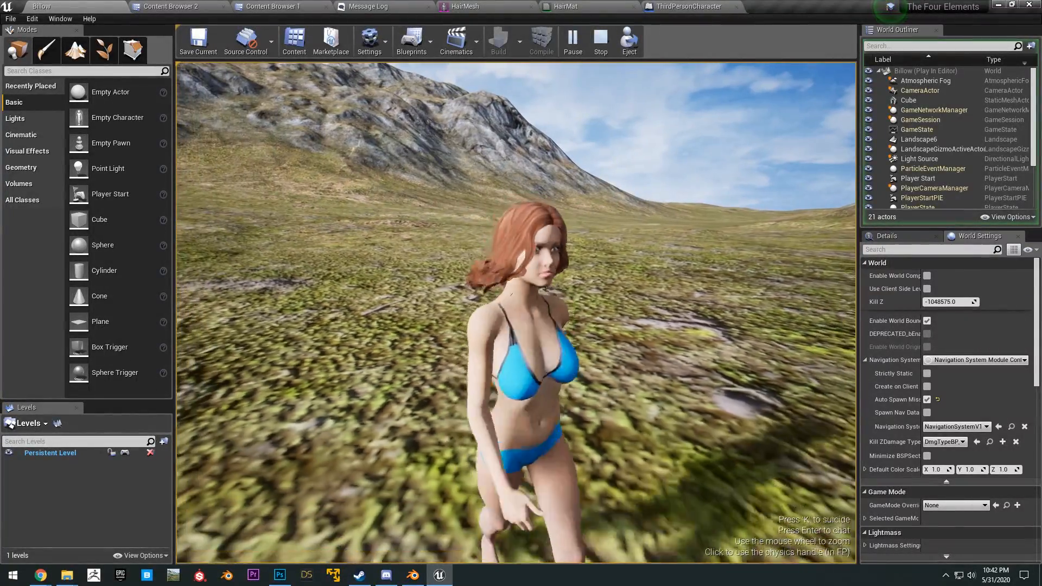
key("w")
key("s")
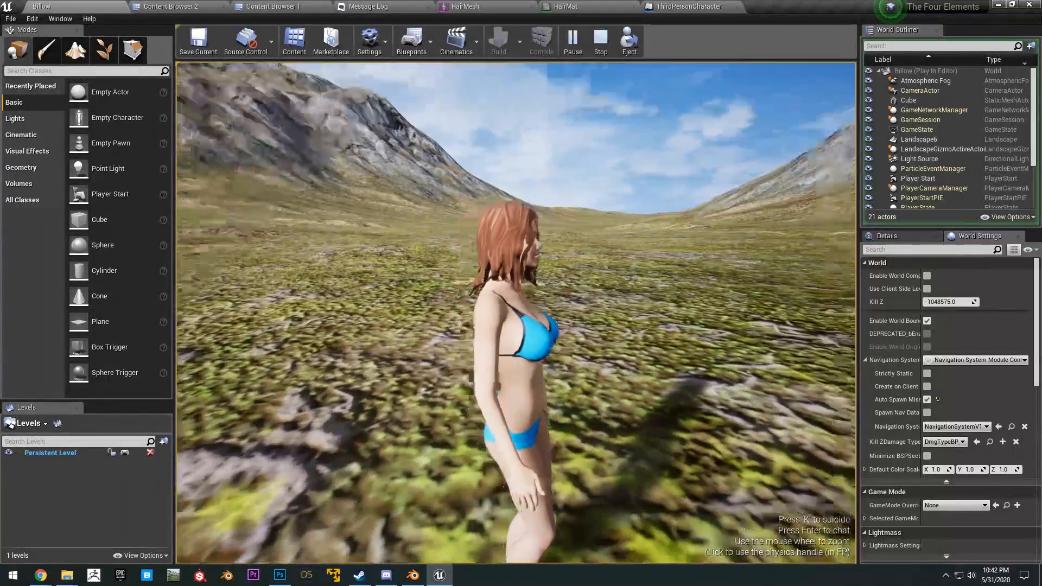
key("w")
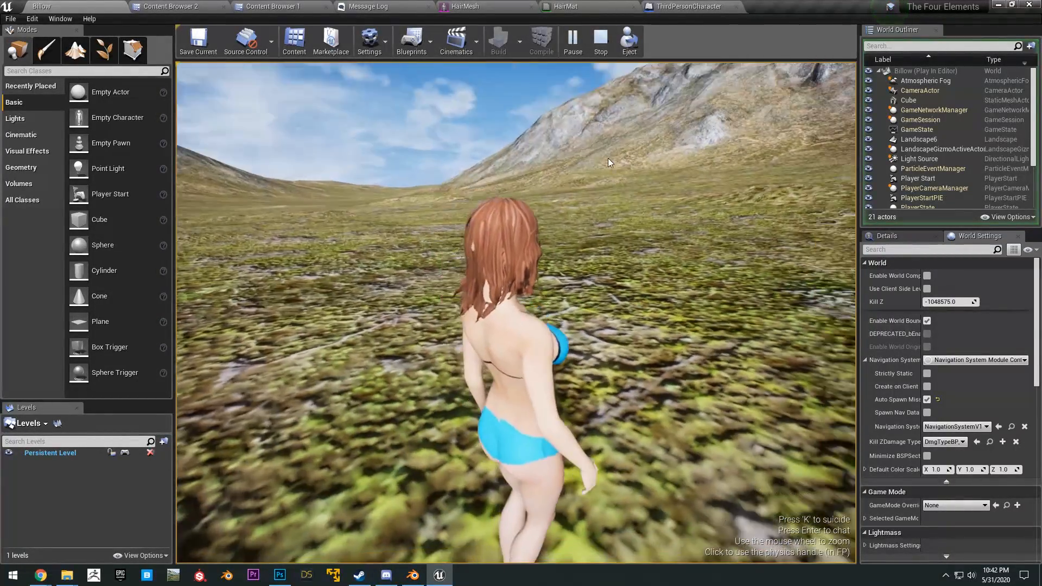
Step: Activate cloth paint on HairMesh, examine the painted areas from the back and front, and deactivate it
left_click(581, 7)
left_click(465, 6)
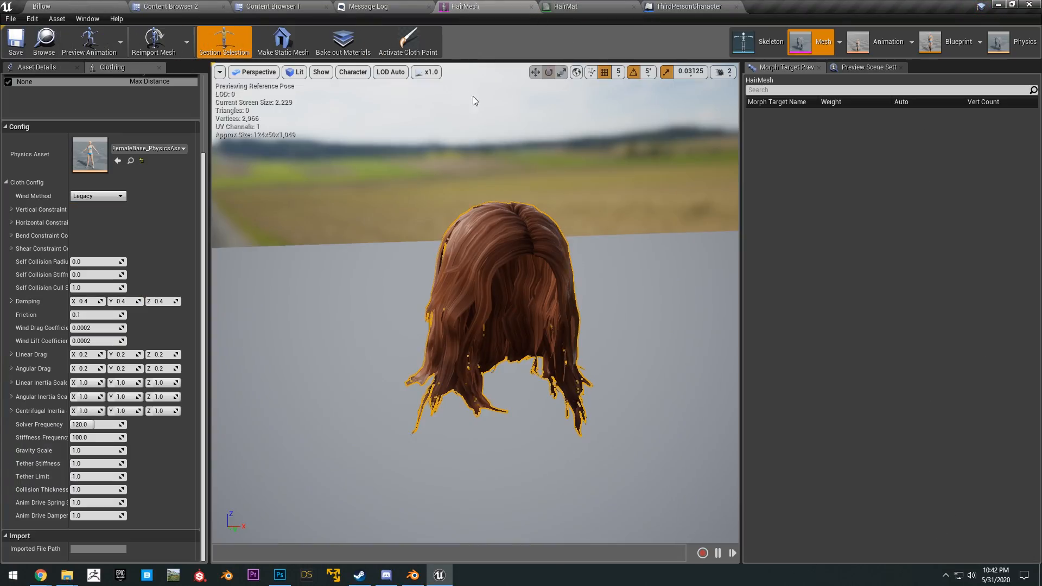
left_click(434, 33)
key("d")
right_click_drag(496, 311, 266, 311)
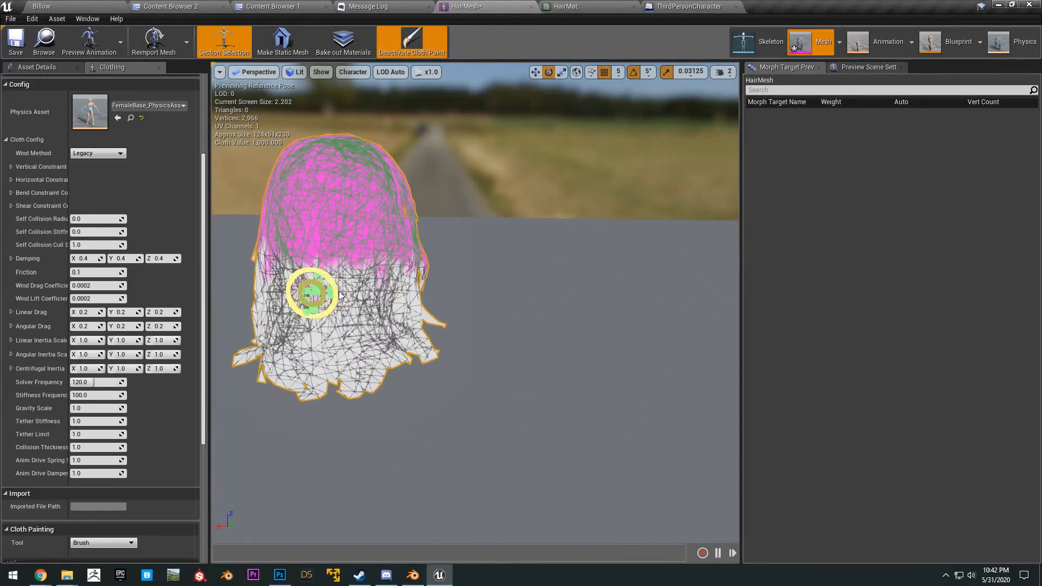
right_click_drag(339, 296, 247, 295)
key("w")
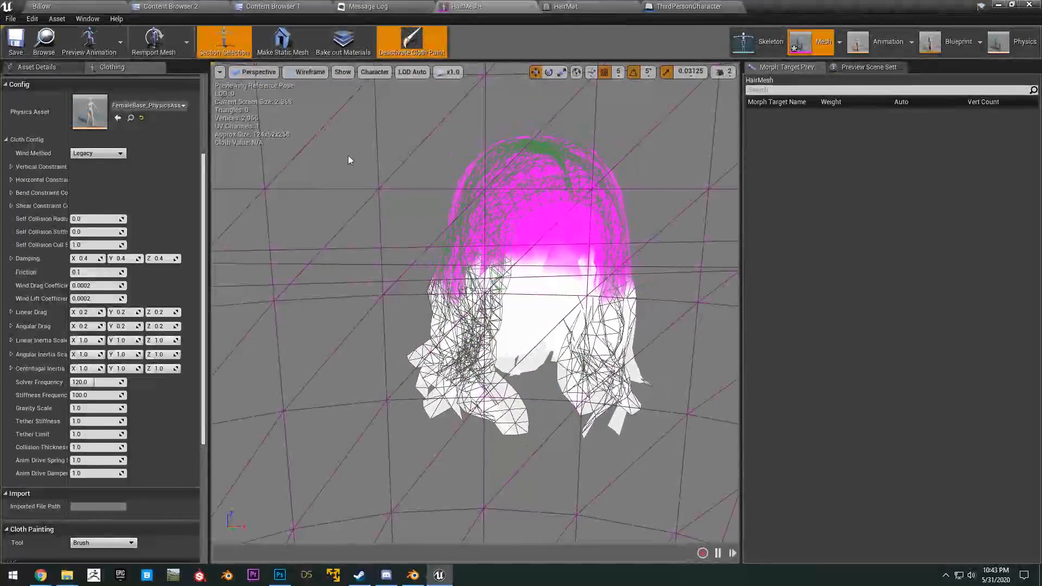
left_click(309, 94)
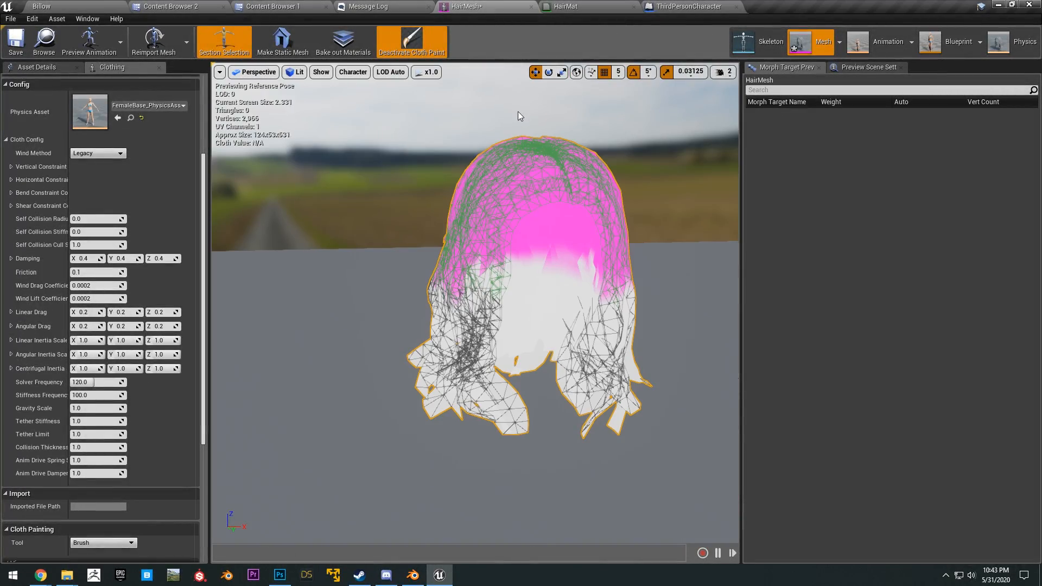
left_click(429, 49)
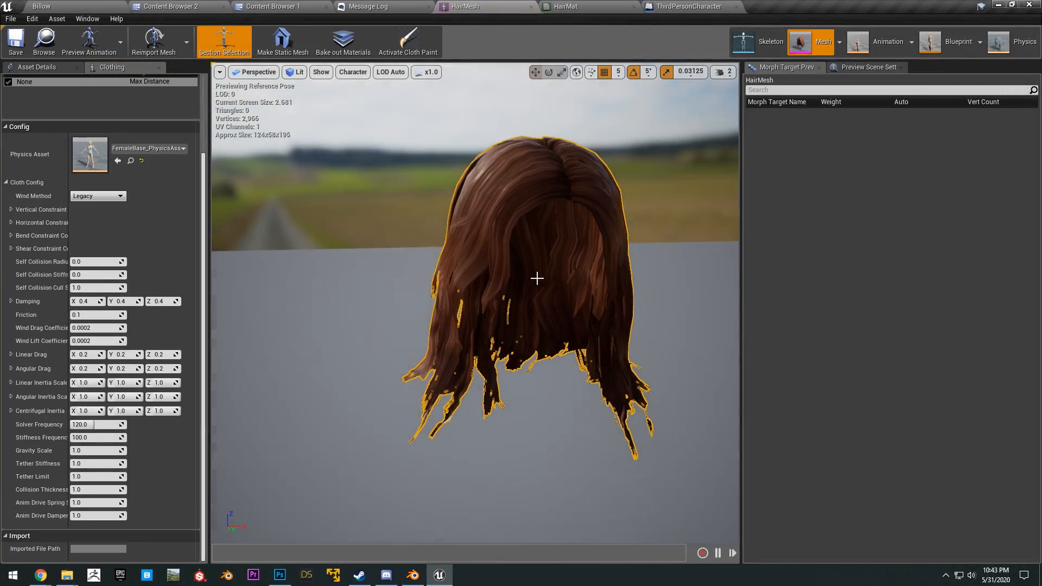
Step: Play-test the character in the Billow level, running and jumping to check the hair's motion, and end the play session
left_click(685, 6)
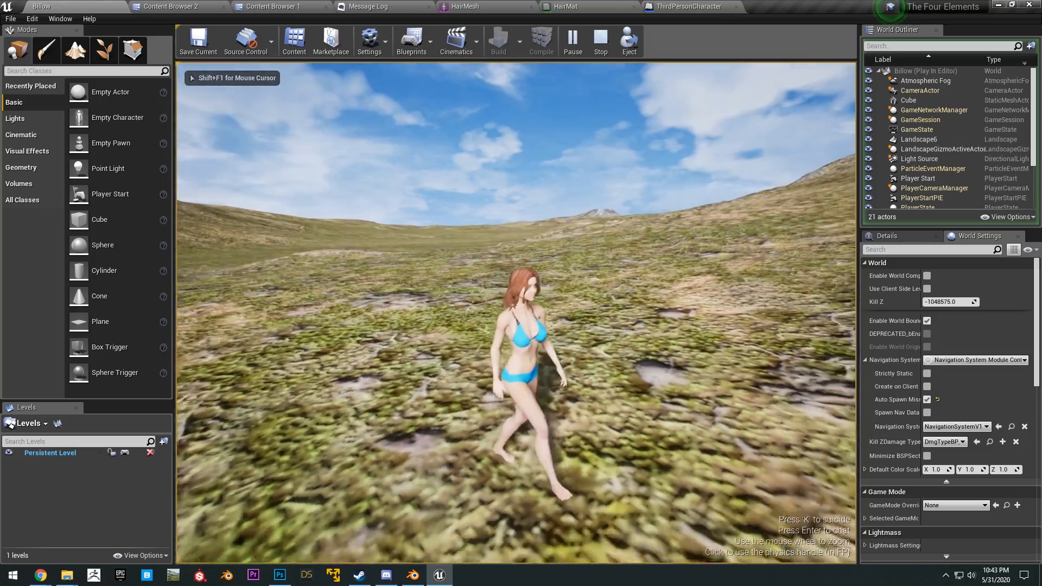
scroll(516, 313, "up", 5)
scroll(515, 313, "down", 5)
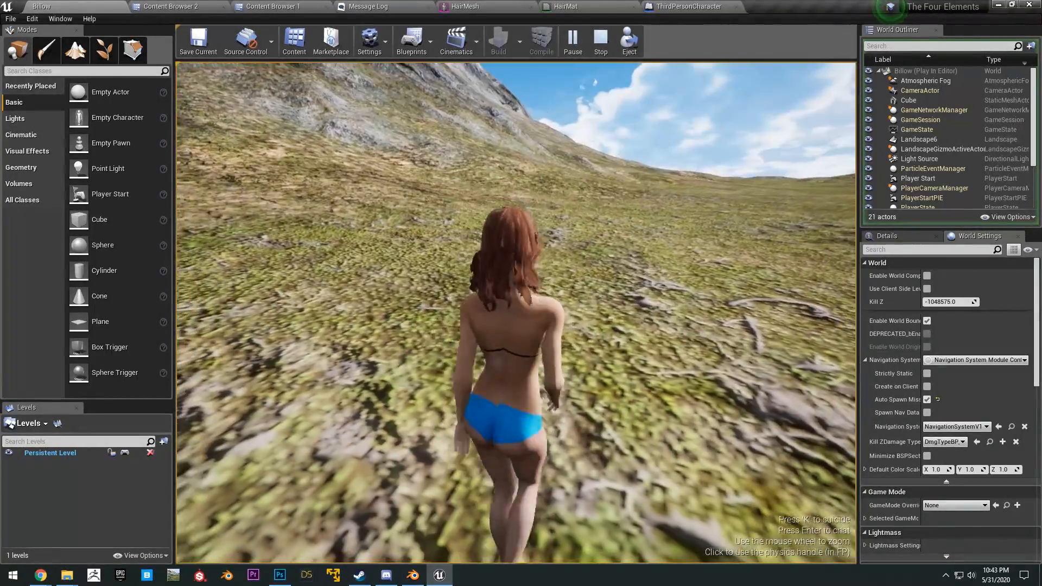
key("w")
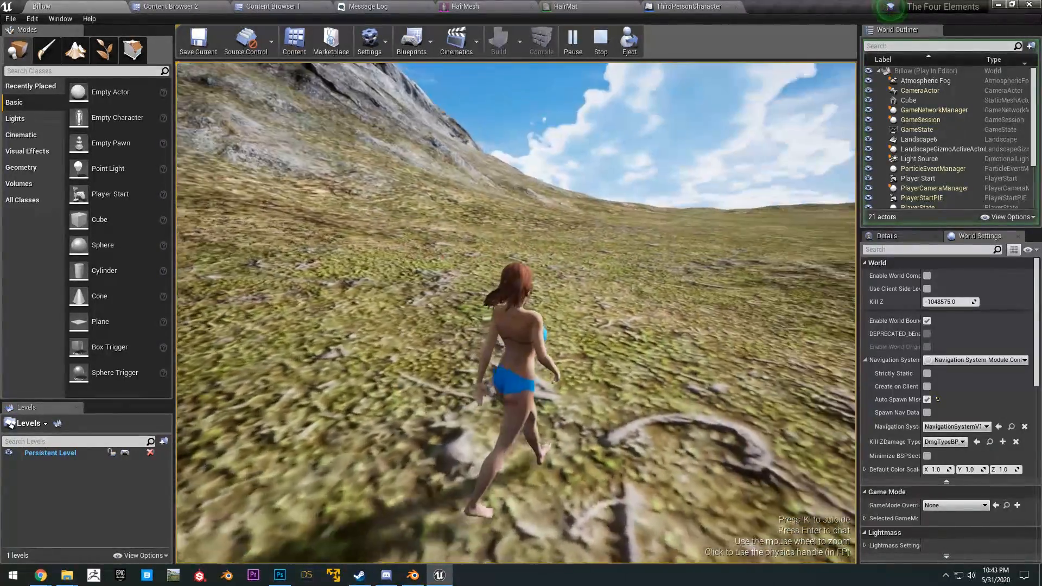
key("space")
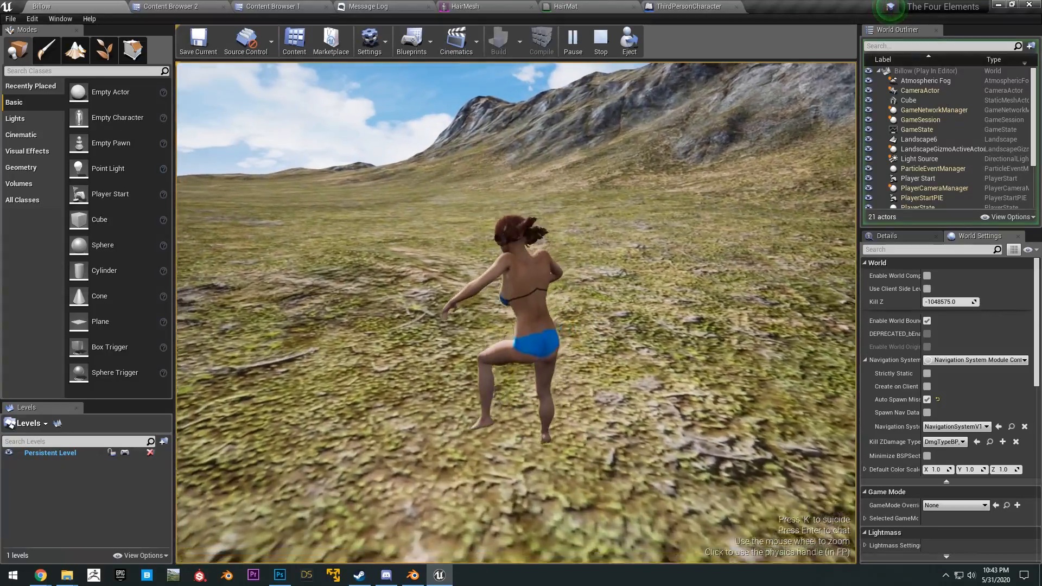
key("s")
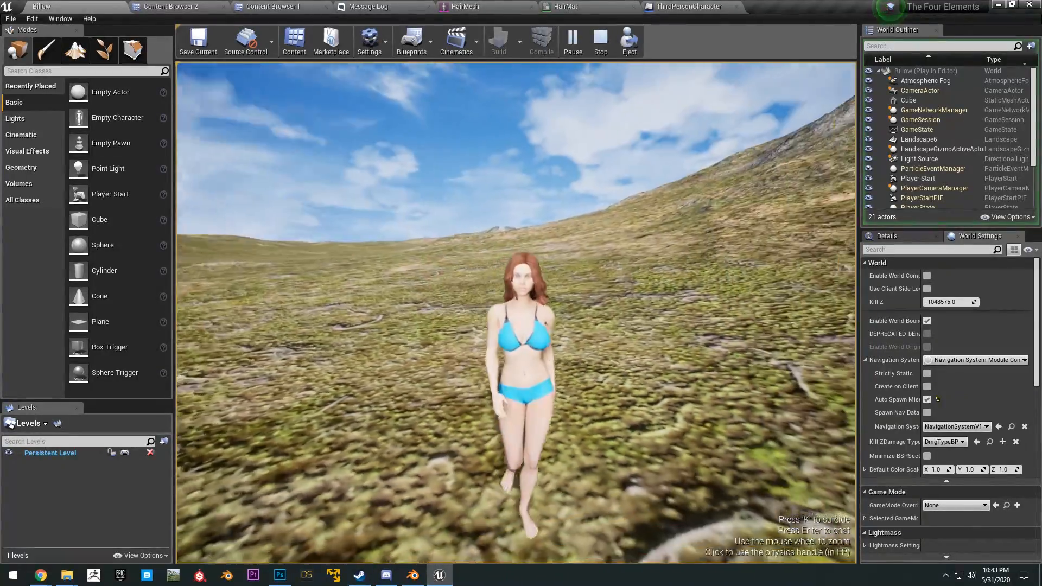
scroll(516, 313, "up", 5)
scroll(516, 313, "down", 5)
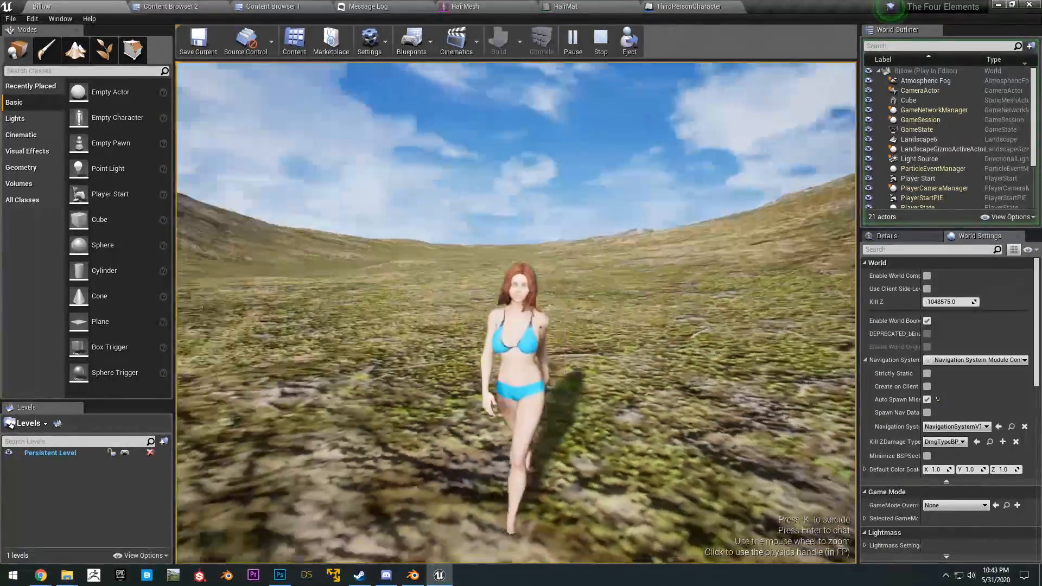
key("Escape")
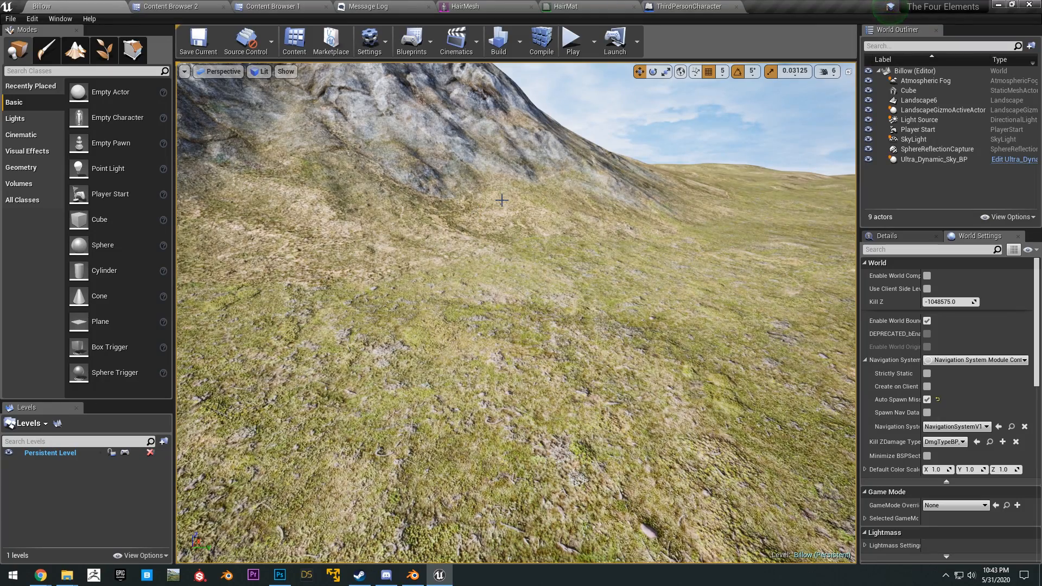